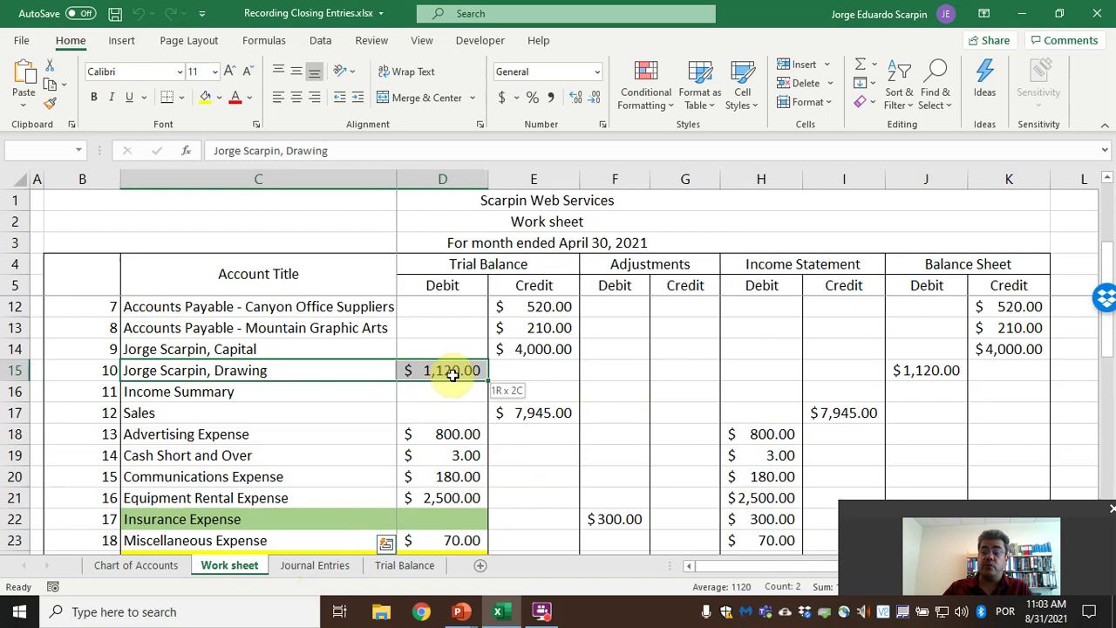
Select the Income Statement amounts H17:I24, then check the linked Sales amount in B3 on Journal Entries.
drag(454, 371, 454, 371)
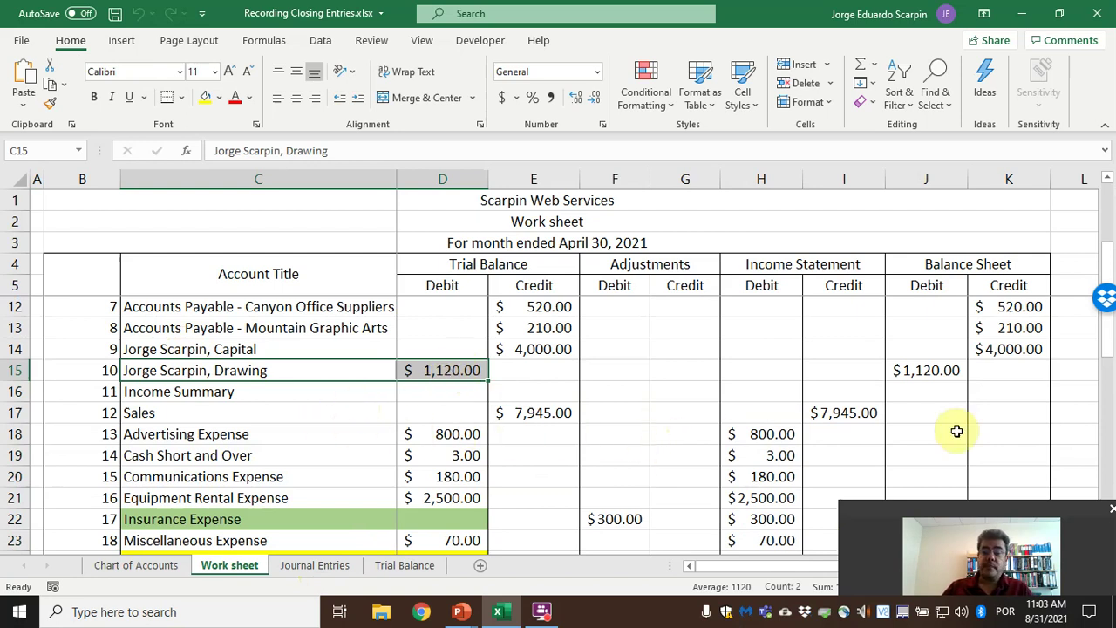
scroll(947, 434, down, 1)
drag(777, 349, 812, 496)
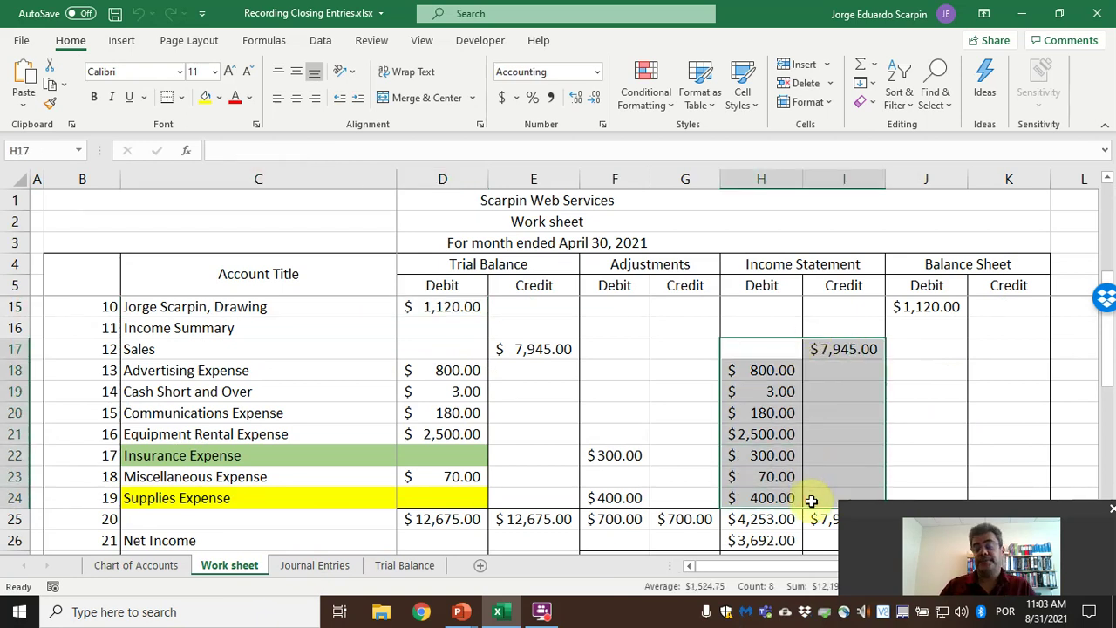
click(316, 565)
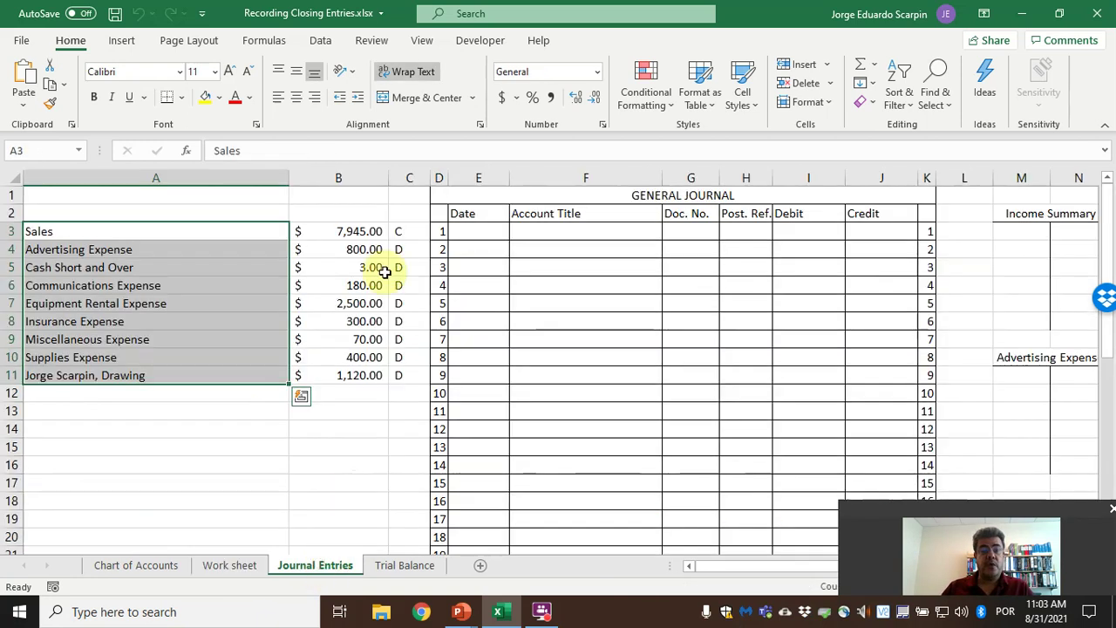
click(347, 230)
click(222, 565)
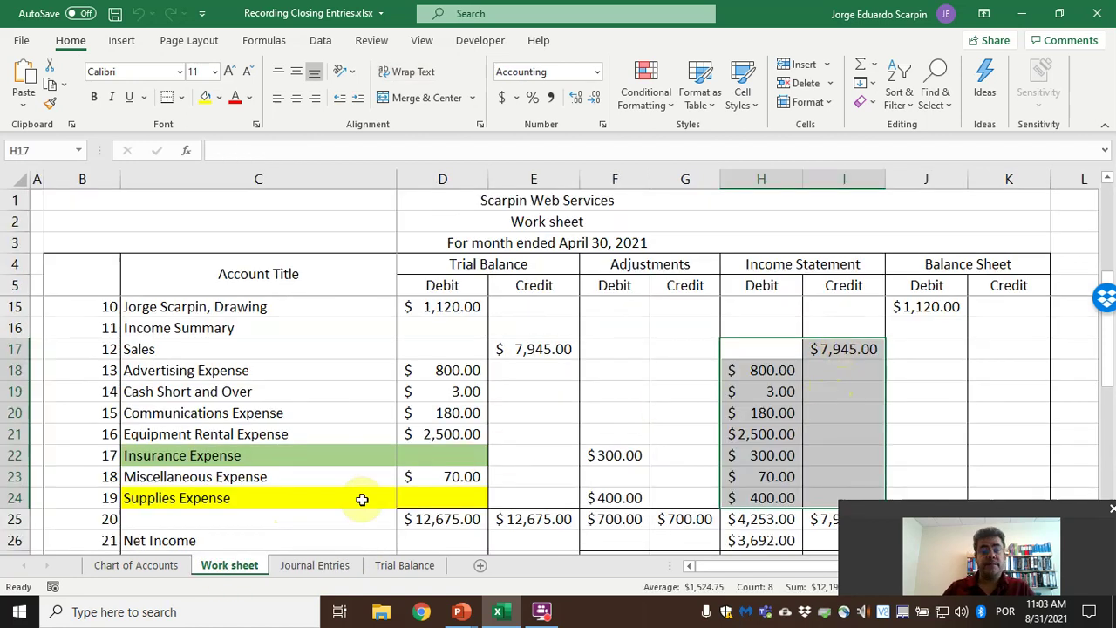
click(314, 565)
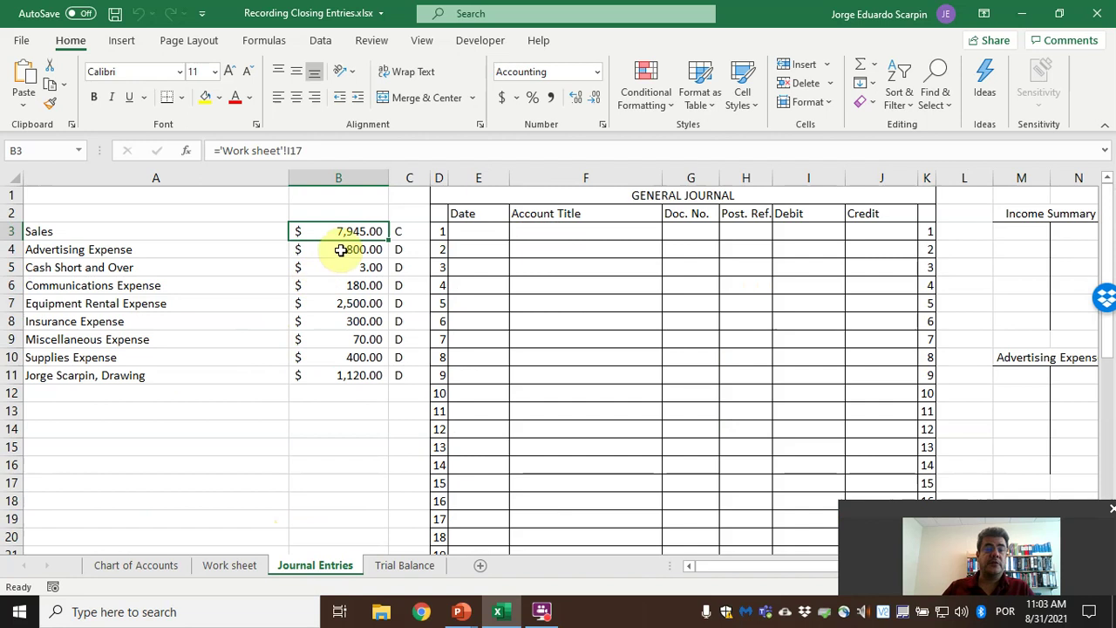
Link the Sales T-account credit in Q3 to B3, showing $7,945.00.
click(723, 248)
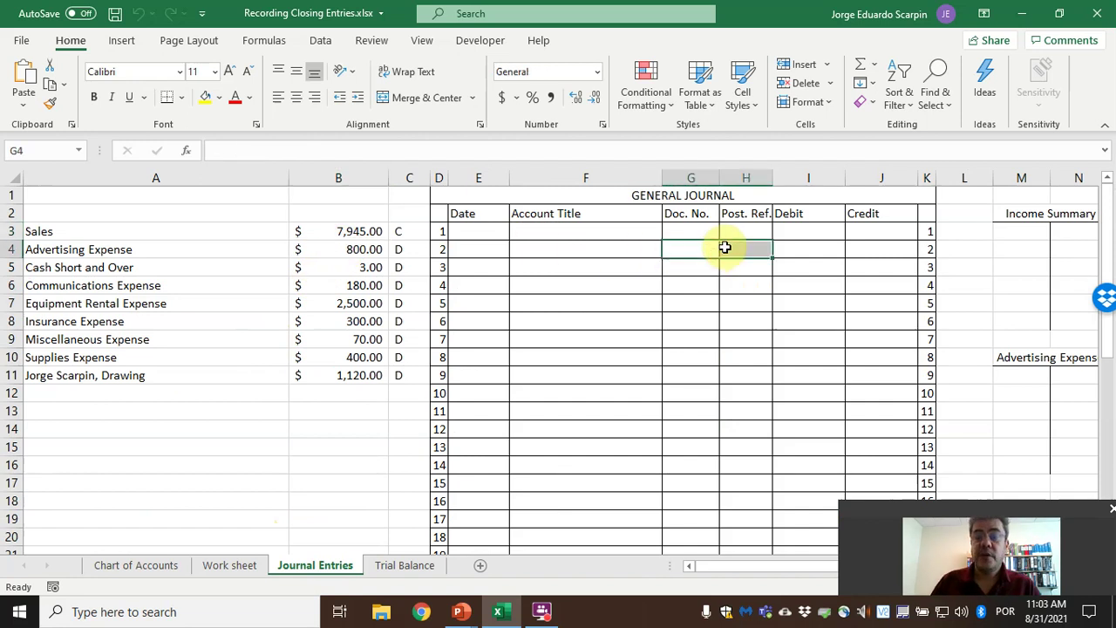
key(Right)
key(Right)
key(Right)
key(Right)
key(Right)
key(Right)
key(Right)
key(Right)
key(Right)
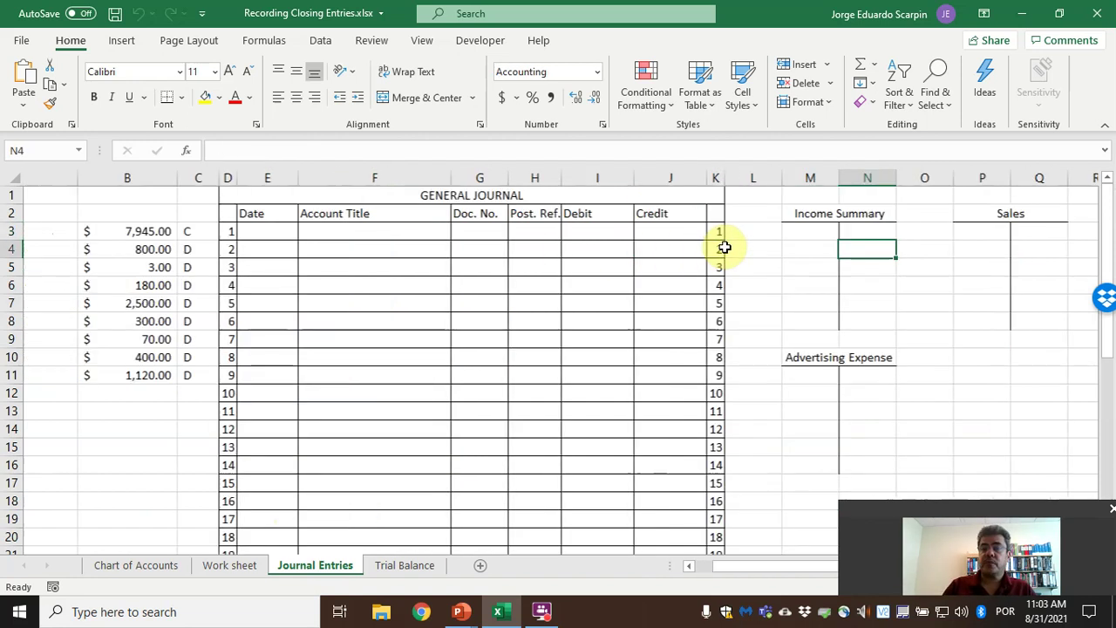
key(Left)
key(Left)
key(Left)
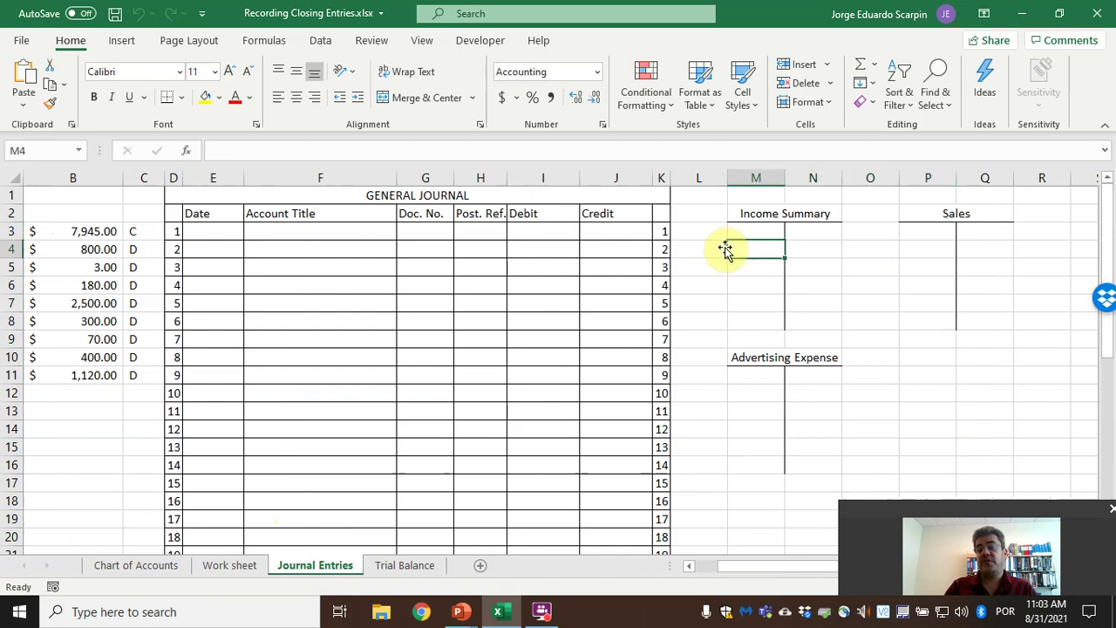
key(Up)
key(Up)
key(Down)
key(Down)
key(Right)
key(Right)
key(Right)
key(Right)
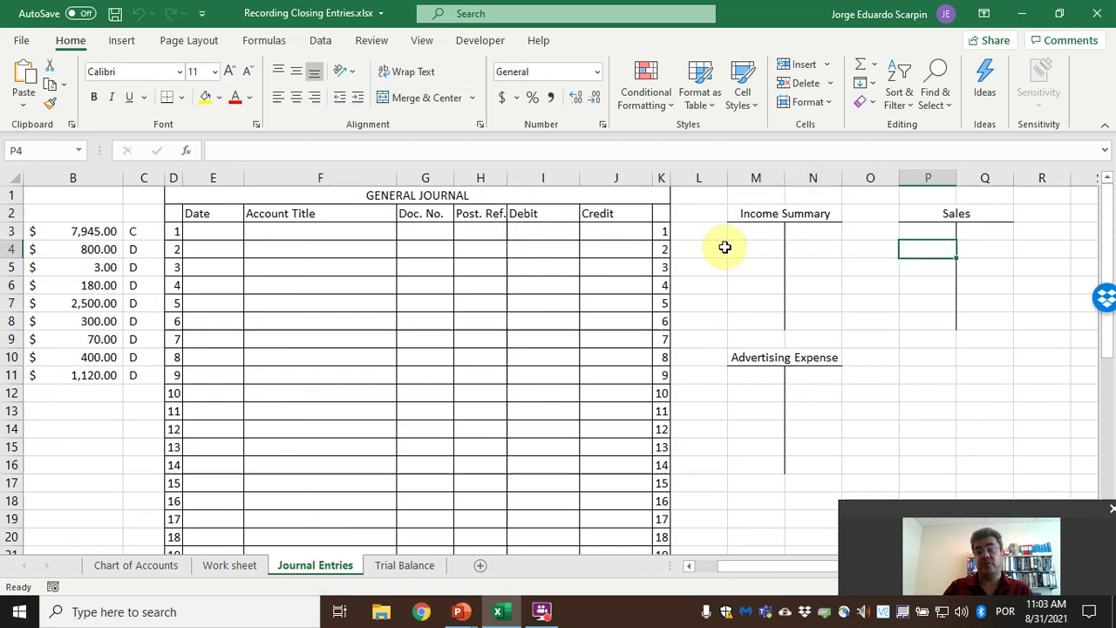
key(Up)
key(Up)
key(Down)
key(Down)
key(Down)
key(Up)
key(Up)
key(Right)
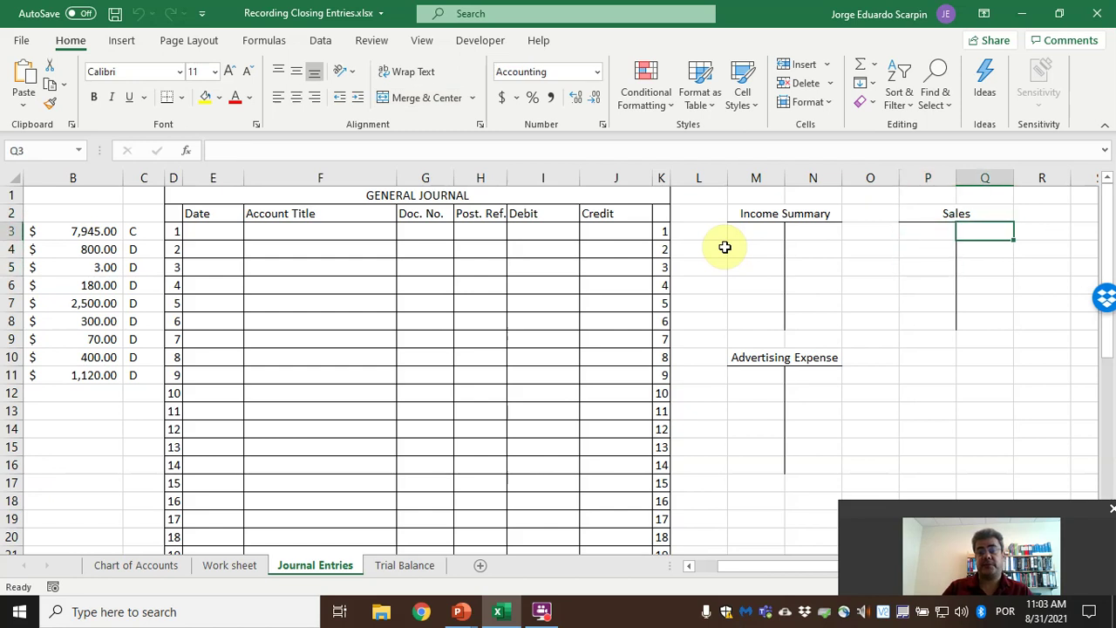
text(=)
key(Left)
key(Left)
key(Left)
key(Left)
key(Left)
key(Left)
key(Left)
key(Left)
key(Left)
key(Left)
key(Left)
key(Left)
key(Left)
key(Left)
key(Left)
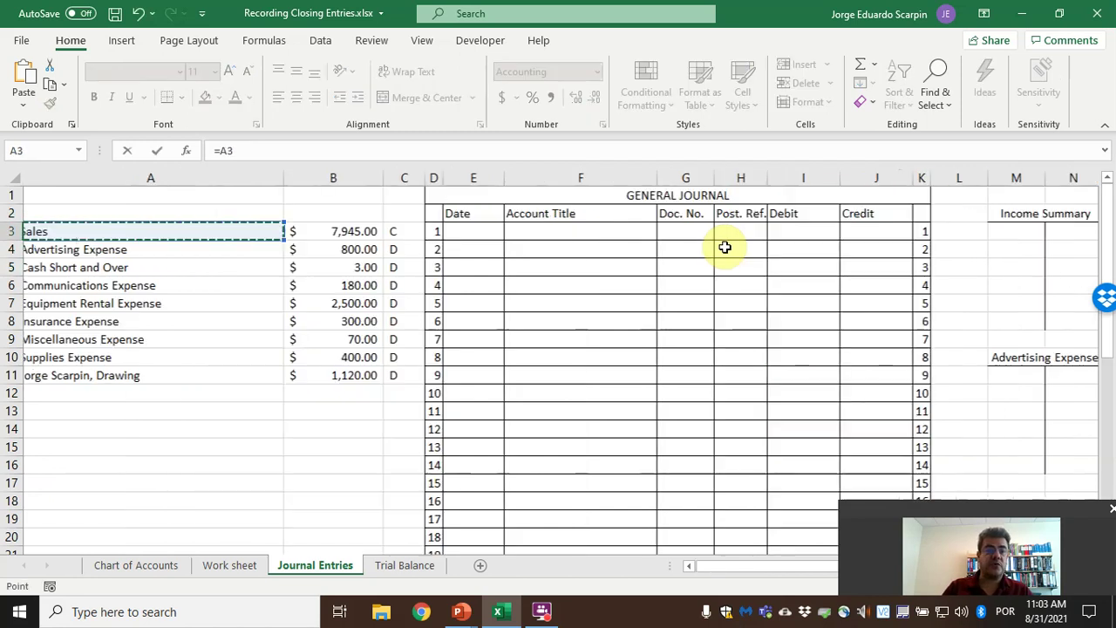
key(Return)
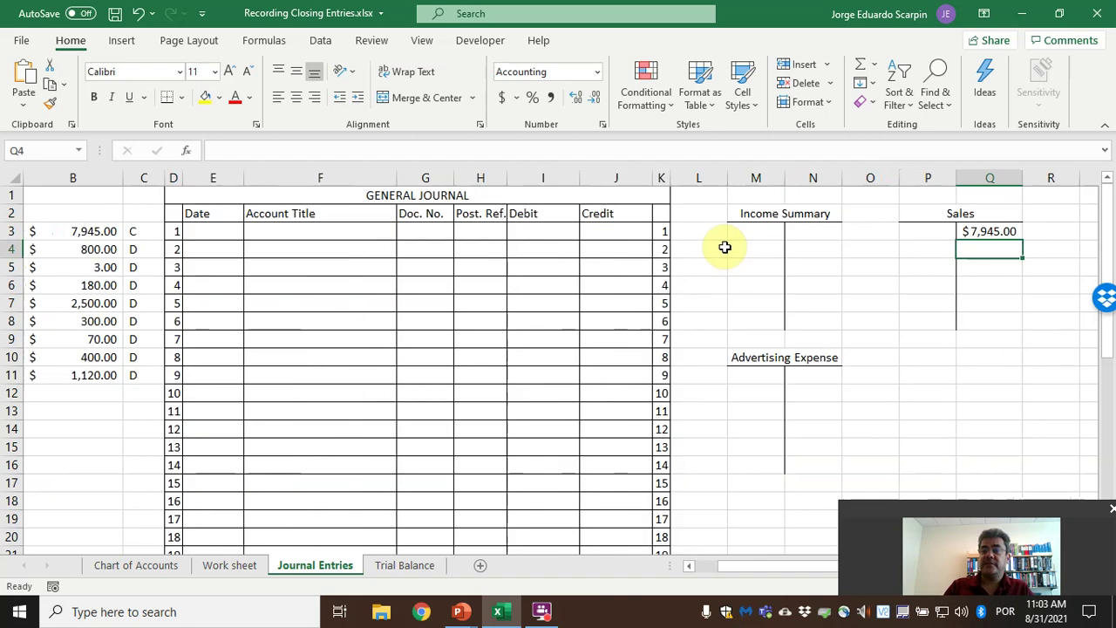
Link the Advertising Expense T-account debit in M11 to B4, showing $800.00.
key(Left)
key(Down)
key(Down)
key(Down)
key(Down)
key(Down)
key(Down)
key(Down)
key(Down)
key(Down)
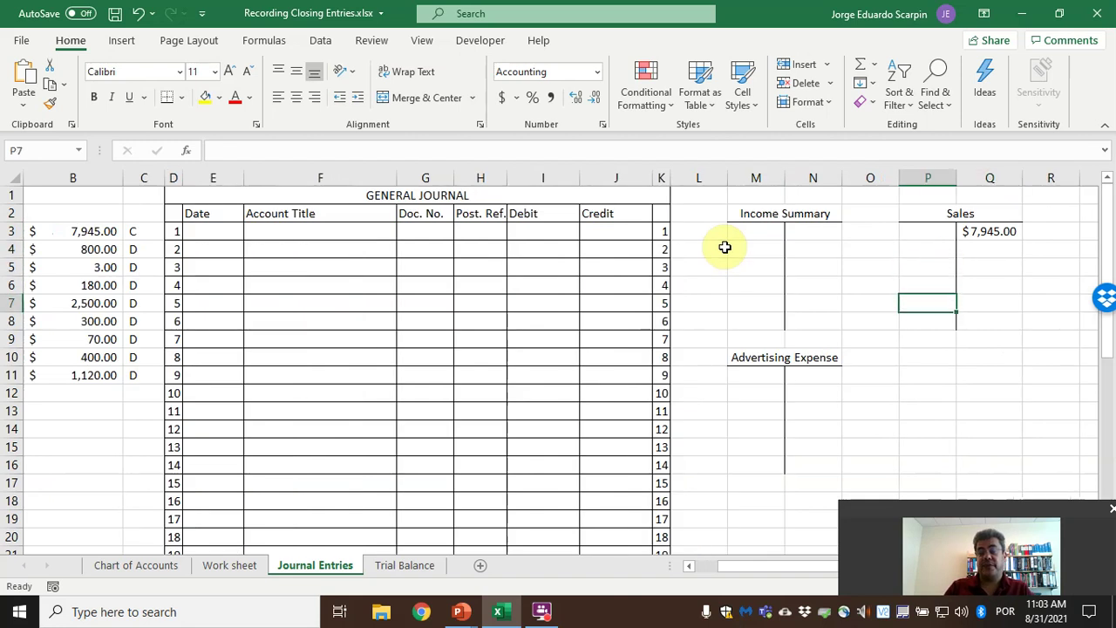
key(Left)
key(Left)
key(Left)
key(Up)
key(Up)
text(=)
key(Left)
key(Left)
key(Left)
key(Left)
key(Left)
key(Left)
key(Left)
key(Left)
key(Left)
key(Left)
key(Left)
key(Left)
key(Up)
key(Up)
key(Up)
key(Up)
key(Up)
key(Up)
key(Up)
key(Right)
key(Return)
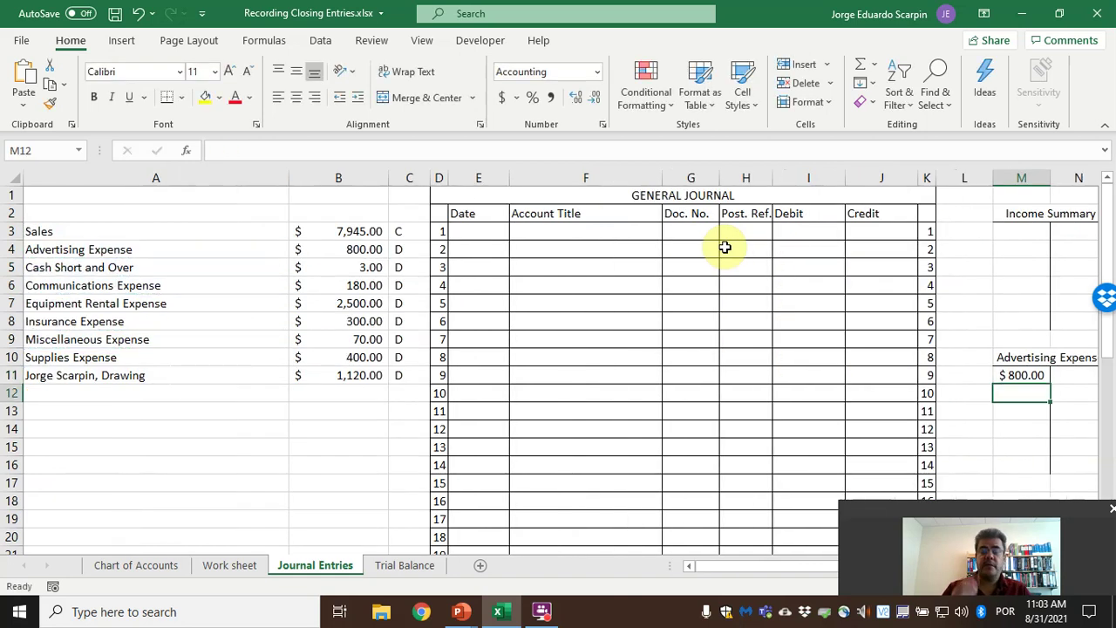
key(Up)
key(Up)
key(Up)
key(Up)
key(Up)
key(Up)
key(Up)
key(Up)
key(Up)
scroll(724, 248, right, 3)
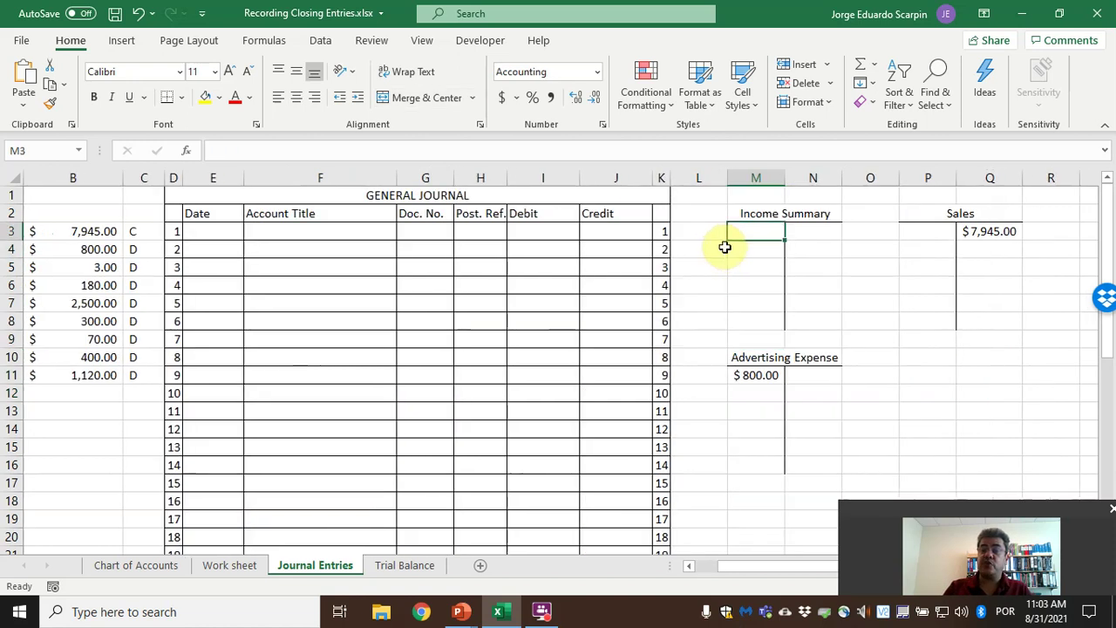
key(Right)
key(Right)
key(Right)
key(Right)
key(Left)
key(Left)
key(Left)
key(Left)
key(Left)
key(Left)
key(Left)
key(Left)
key(Left)
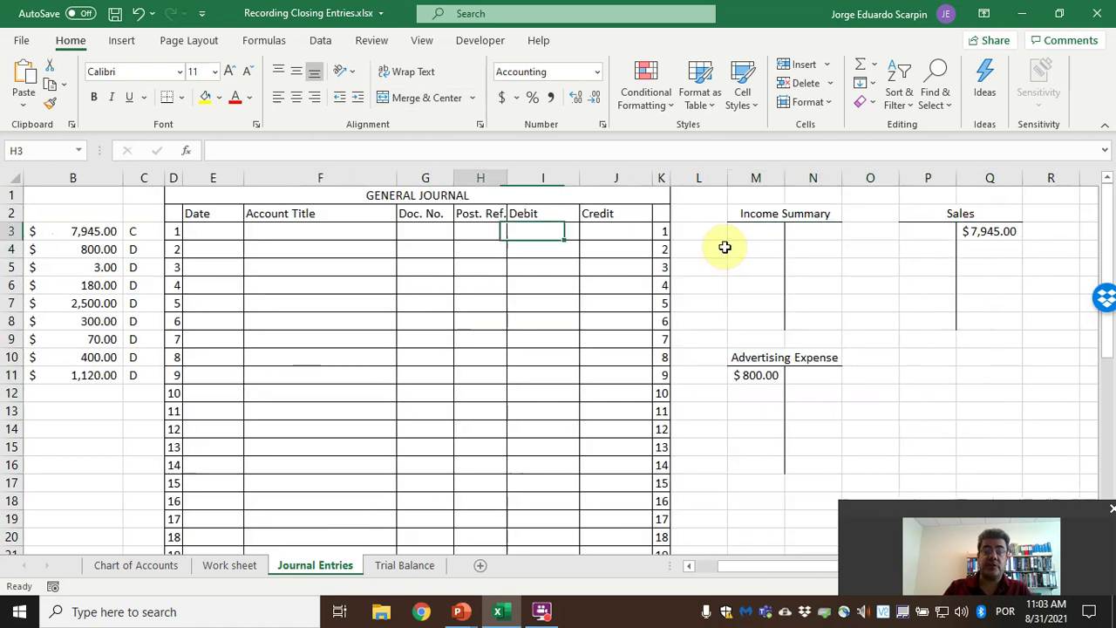
key(Home)
Date the first journal line 4/30/2021.
key(Right)
key(Right)
key(Right)
key(Right)
text(4/30)
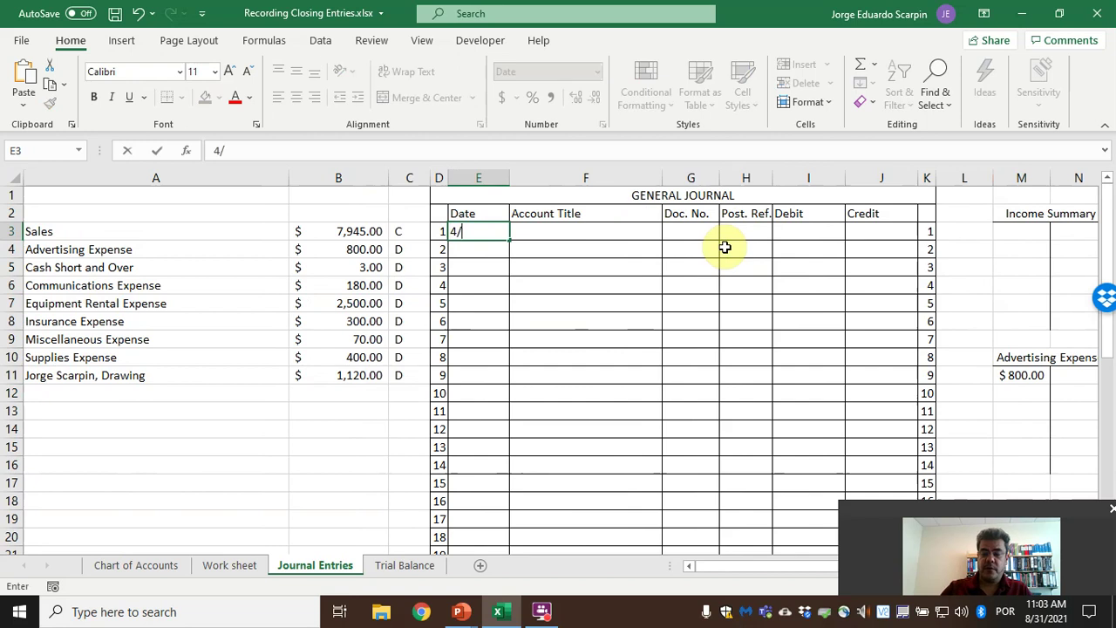
key(Tab)
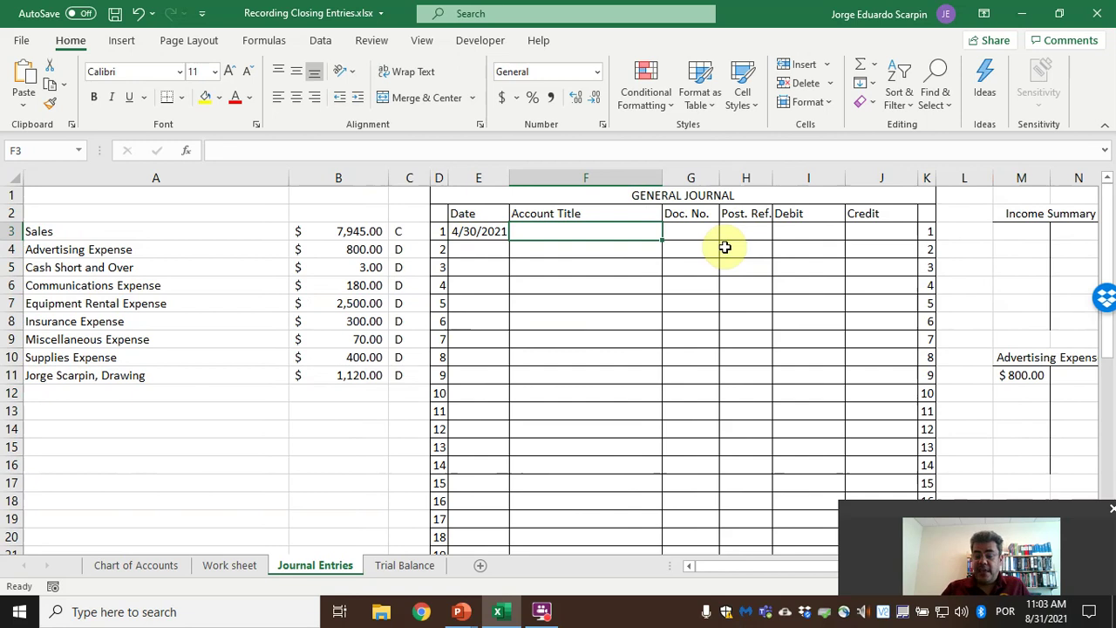
key(Right)
key(Right)
key(Right)
key(Right)
key(Right)
key(Right)
key(Right)
key(Right)
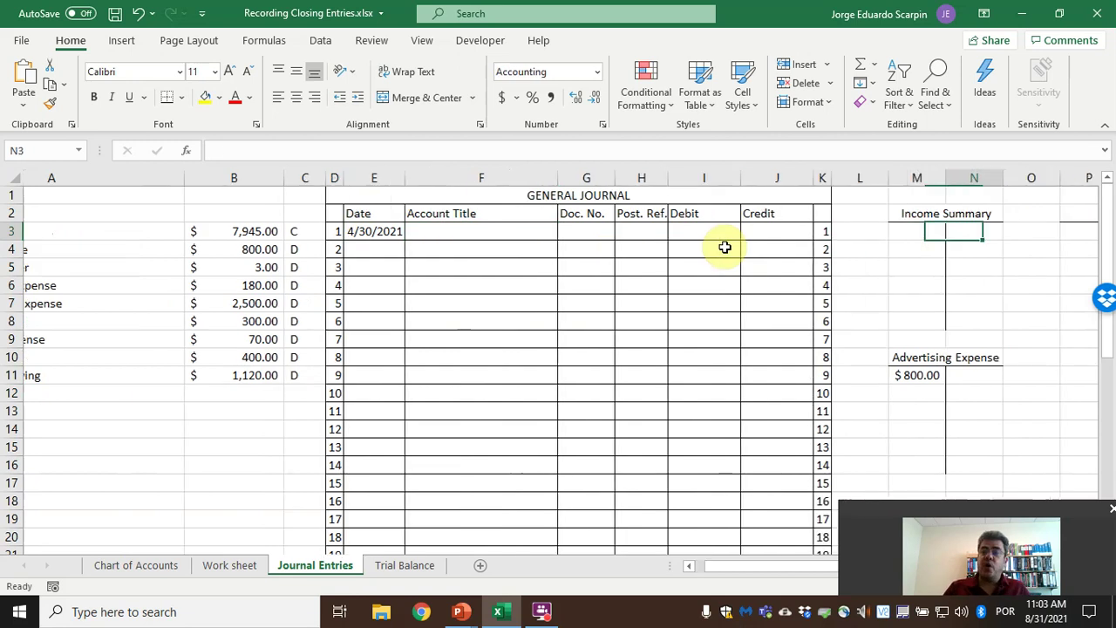
key(Right)
key(Right)
key(Right)
key(Down)
key(Left)
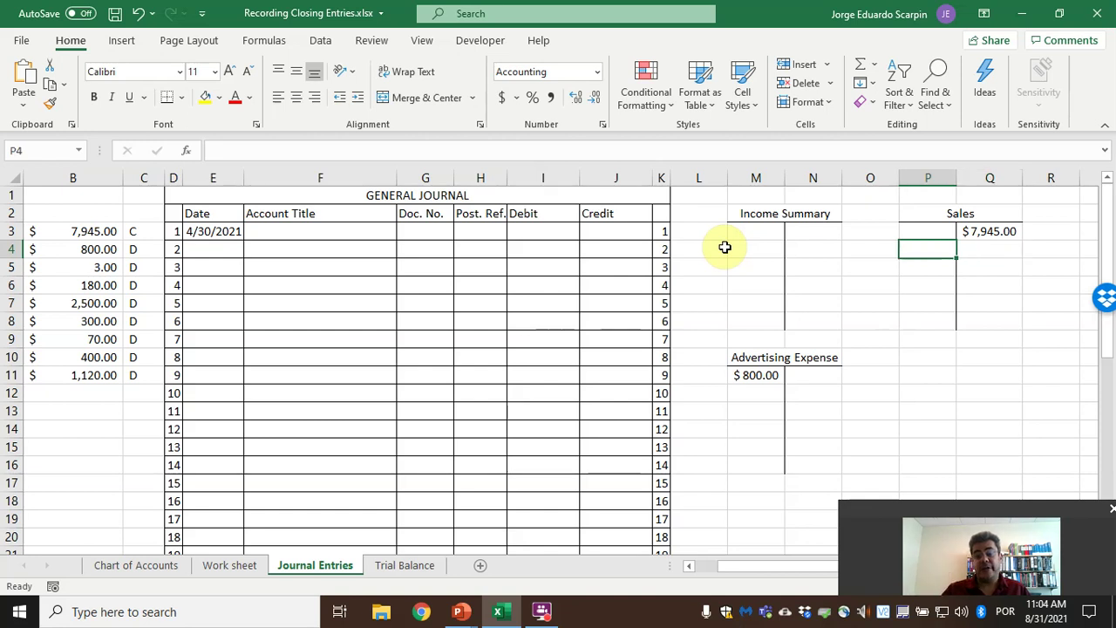
drag(994, 506, 994, 488)
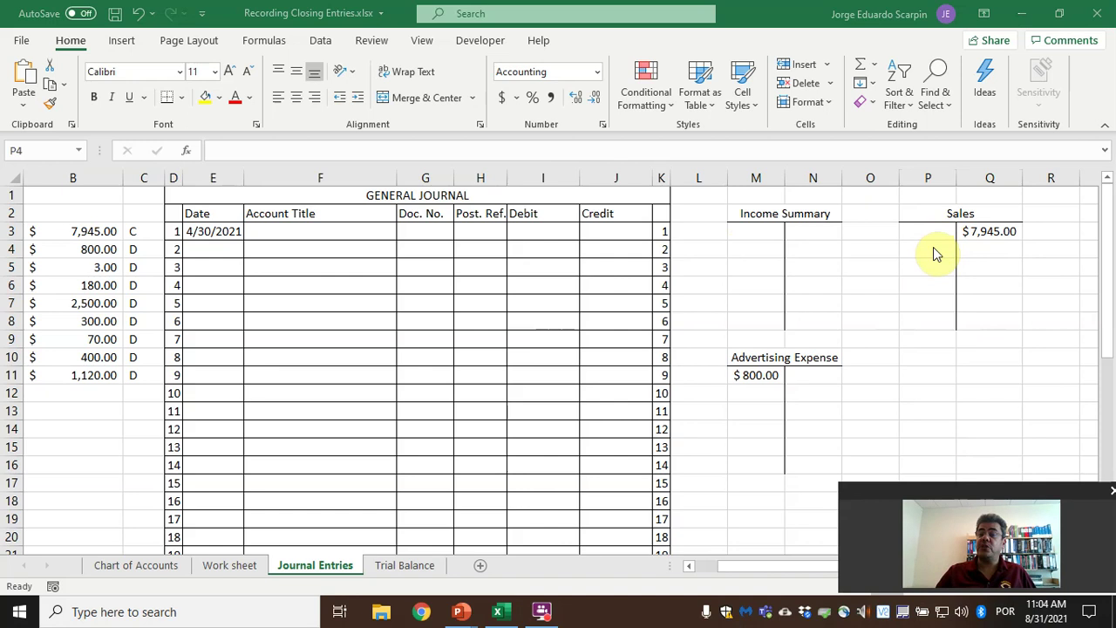
Enter Sales on journal line 1 with a $7,945.00 debit linked to B3.
click(309, 234)
text(Sales)
key(Tab)
key(Tab)
key(Tab)
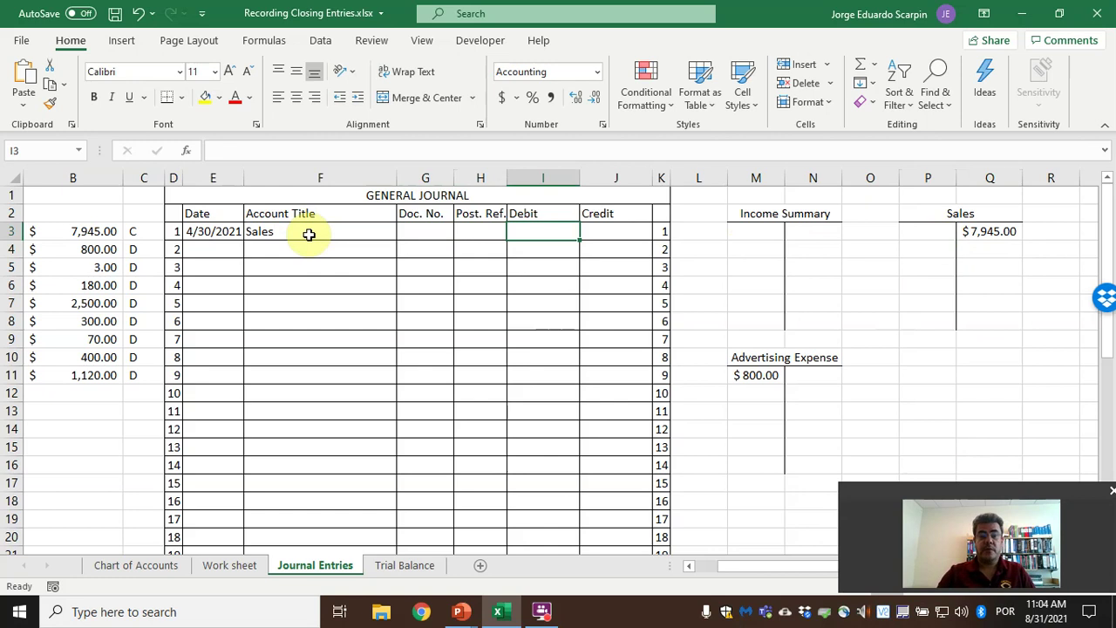
text(=)
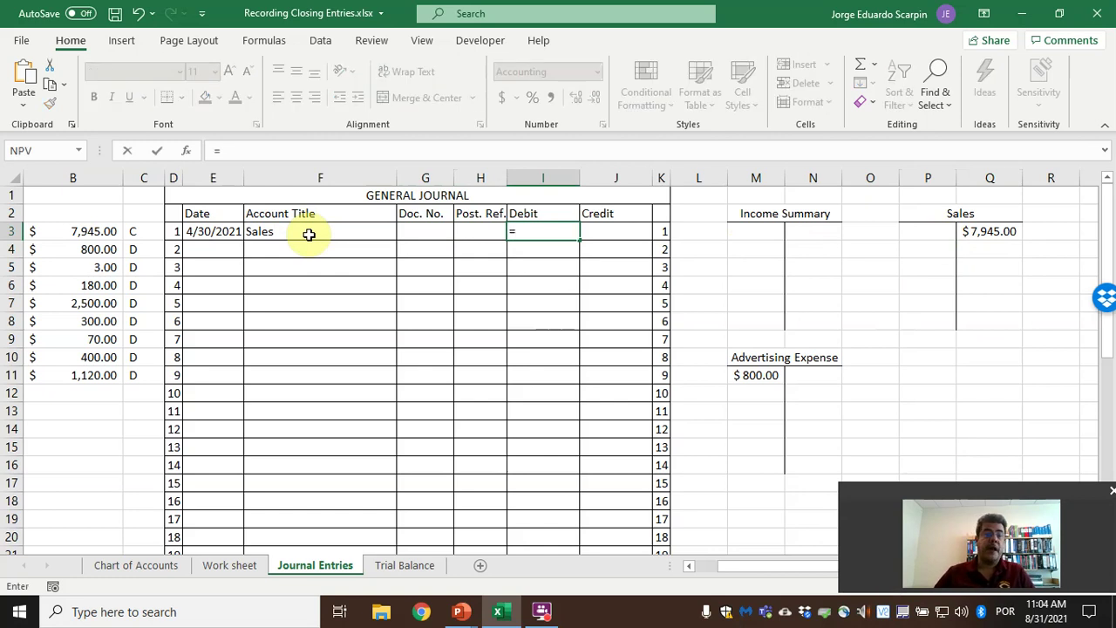
click(113, 231)
scroll(122, 231, left, 1)
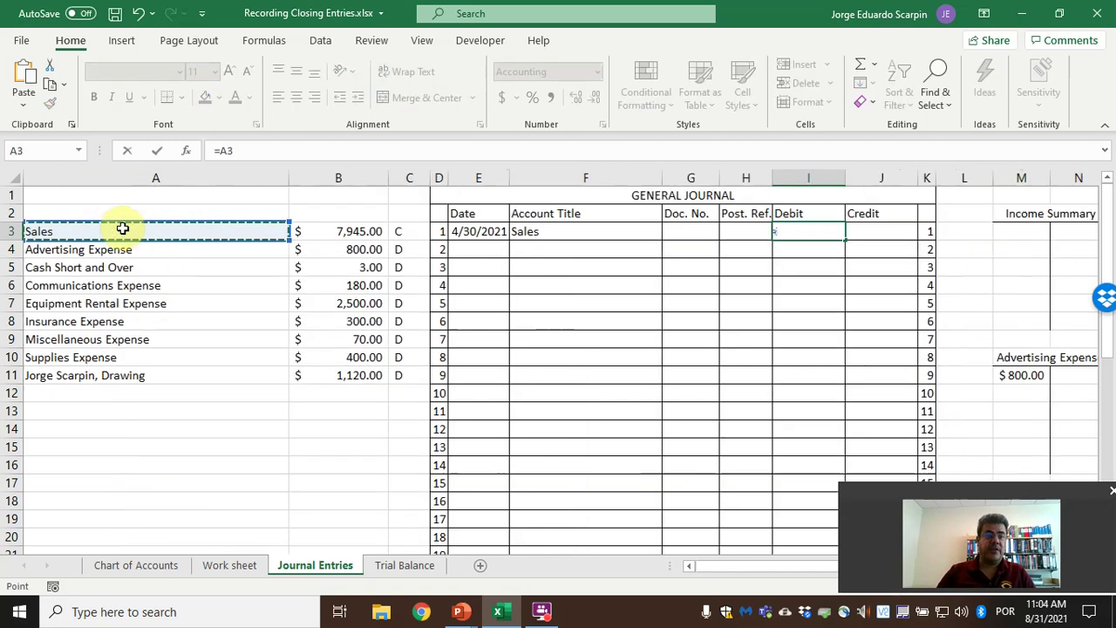
key(Return)
Center the Debit and Credit headers, then start linking the Sales T-account debit.
drag(815, 214, 855, 214)
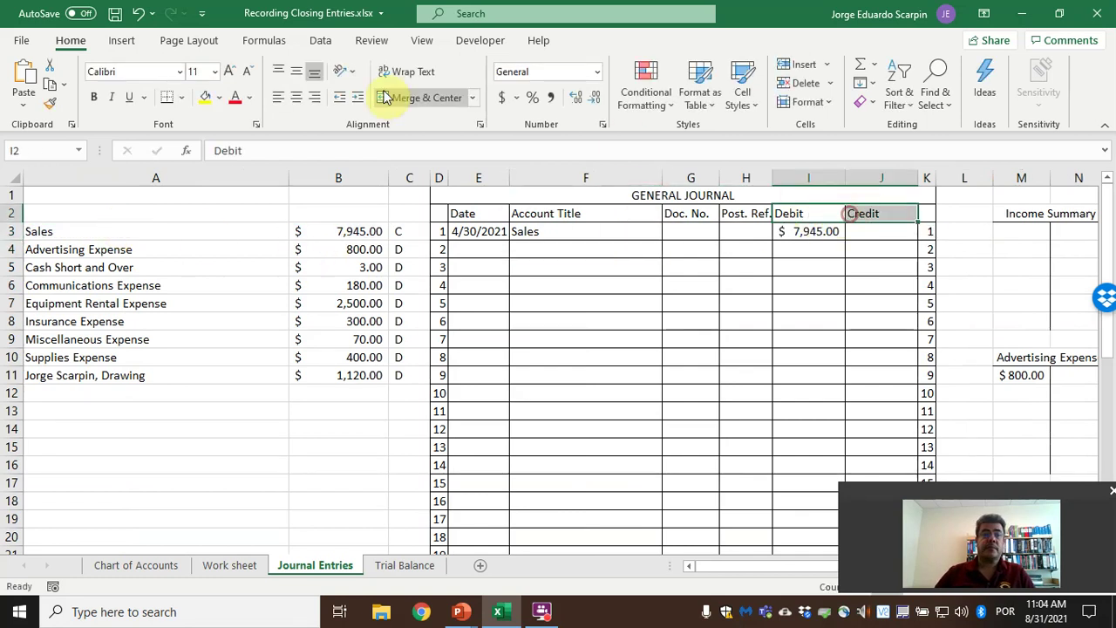
click(298, 99)
key(Right)
key(Right)
key(Right)
key(Right)
key(Right)
key(Right)
key(Right)
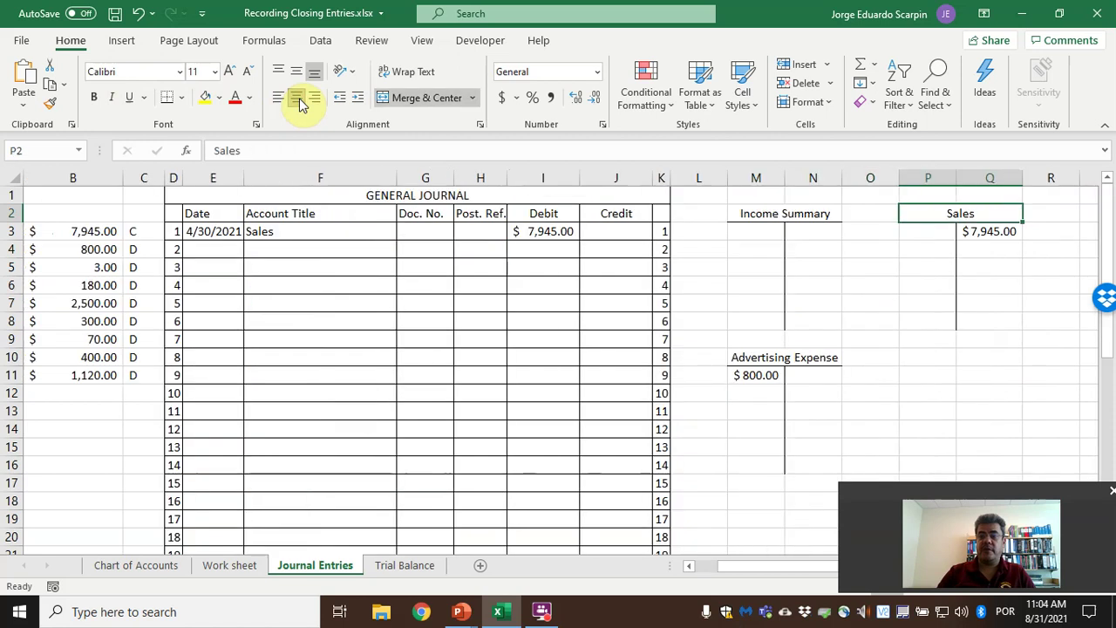
key(Down)
key(Down)
text(=)
key(Left)
key(Left)
key(Left)
key(Left)
key(Left)
key(Left)
key(Left)
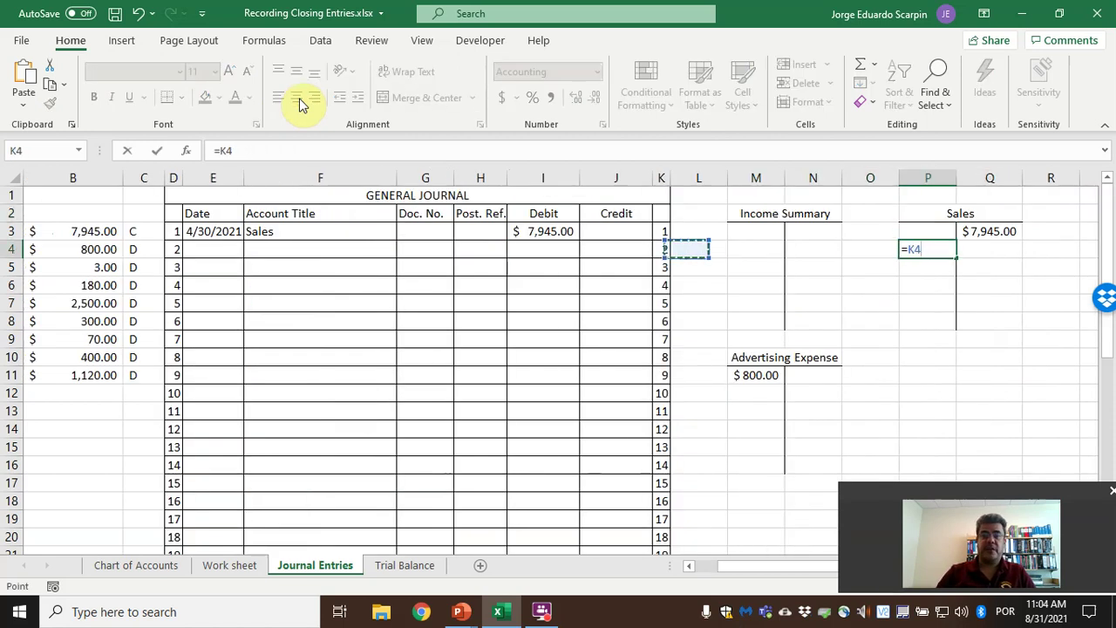
Post the $7,945.00 Sales debit in P4 and rule a bottom border under P4:Q4.
key(Return)
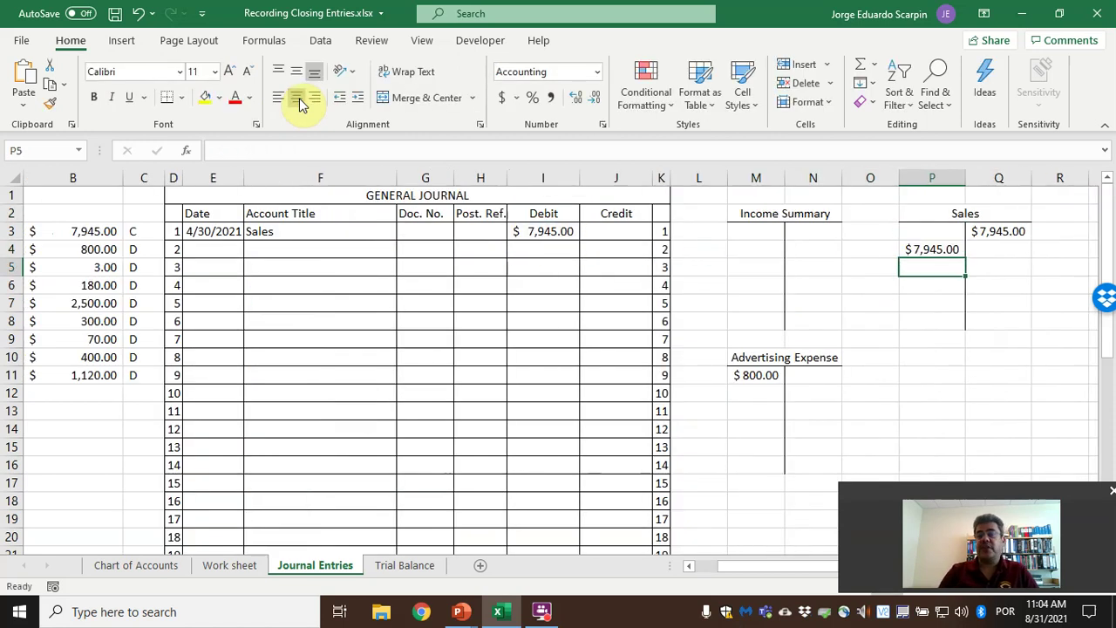
key(Up)
key(shift+Right)
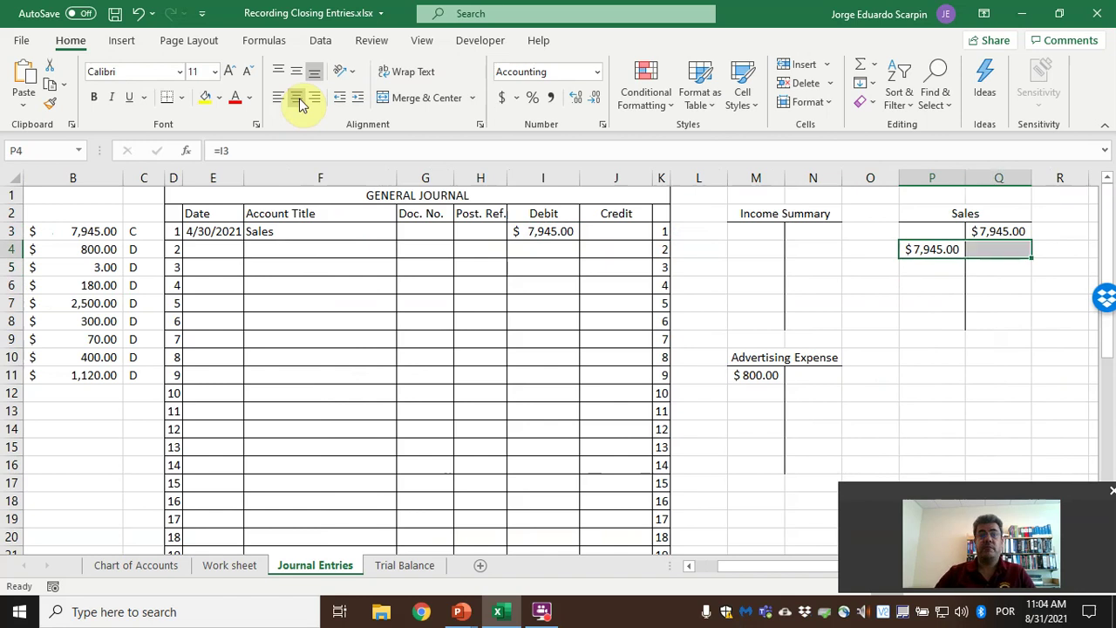
click(164, 98)
Compute the Sales balance in Q5 as =SUM(Q3:Q4)-SUM(P3:P4), giving zero.
click(993, 268)
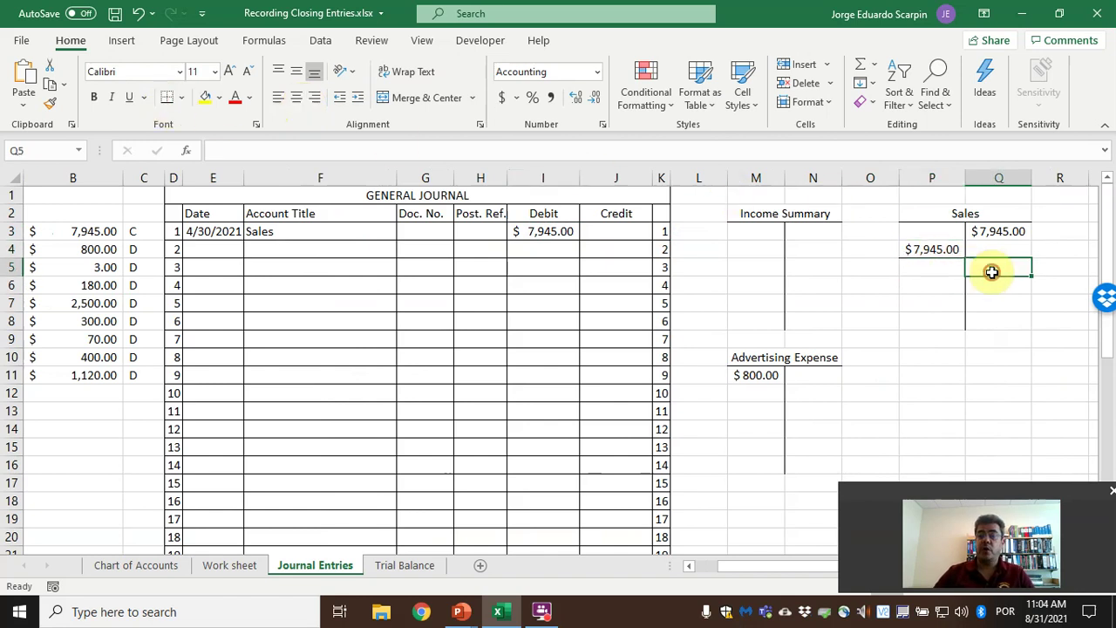
text(=sum()
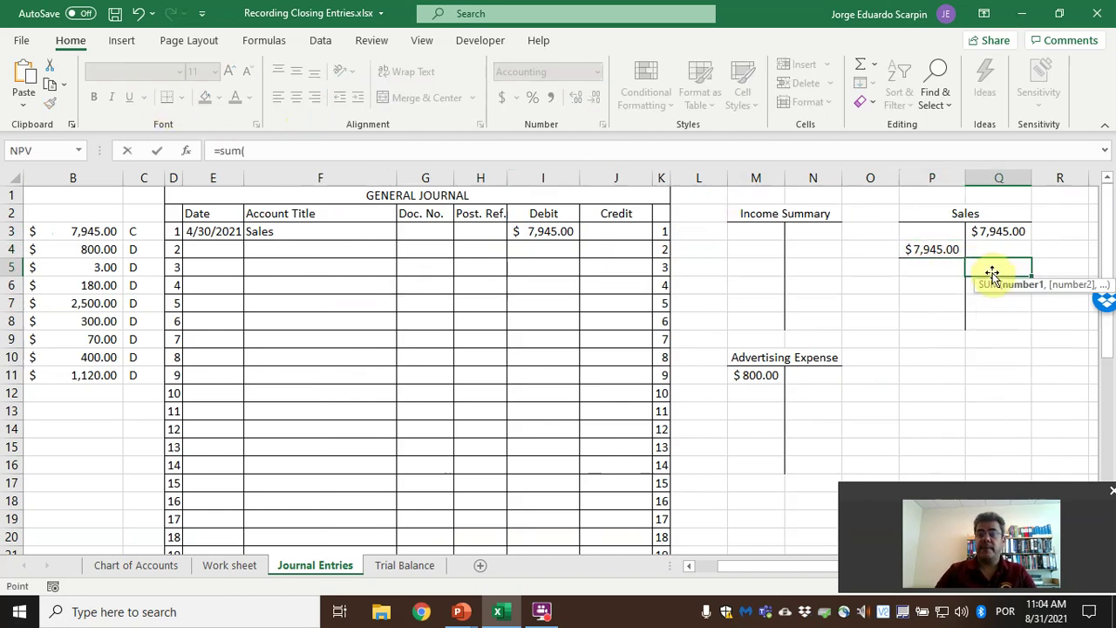
key(Page_Down)
key(Page_Up)
key(Up)
key(shift+Up)
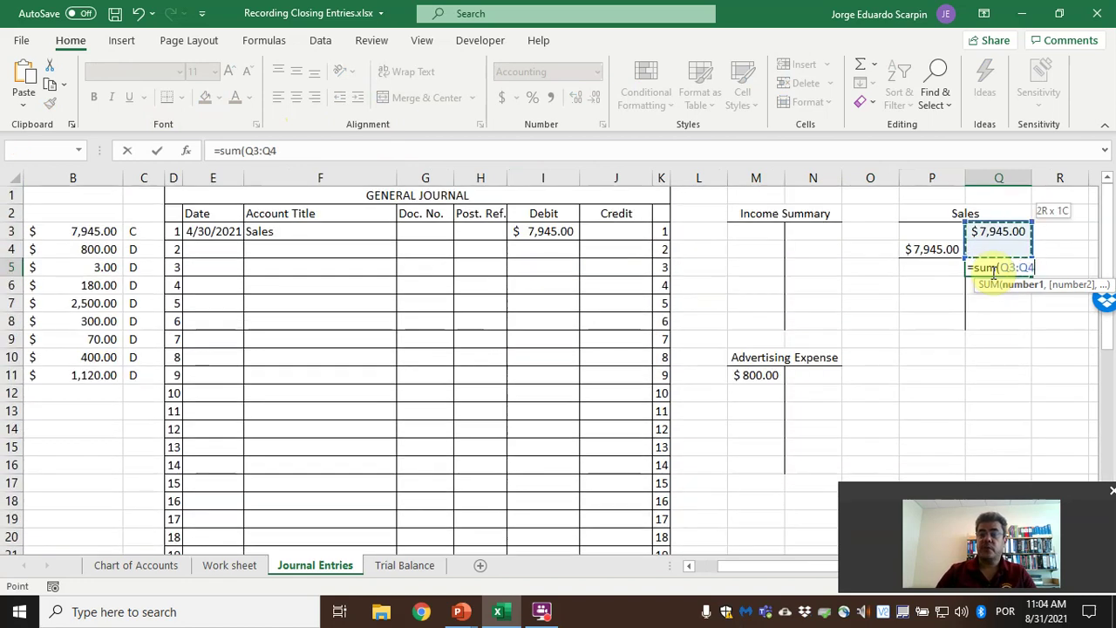
text()-sum()
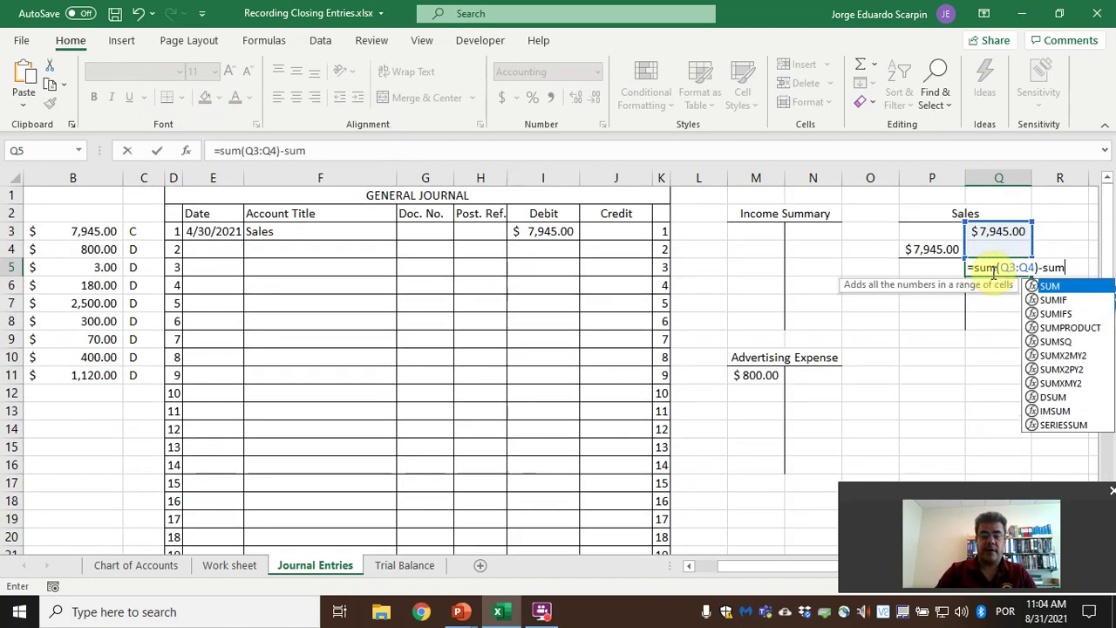
key(Left)
key(Up)
key(shift+Up)
key(Return)
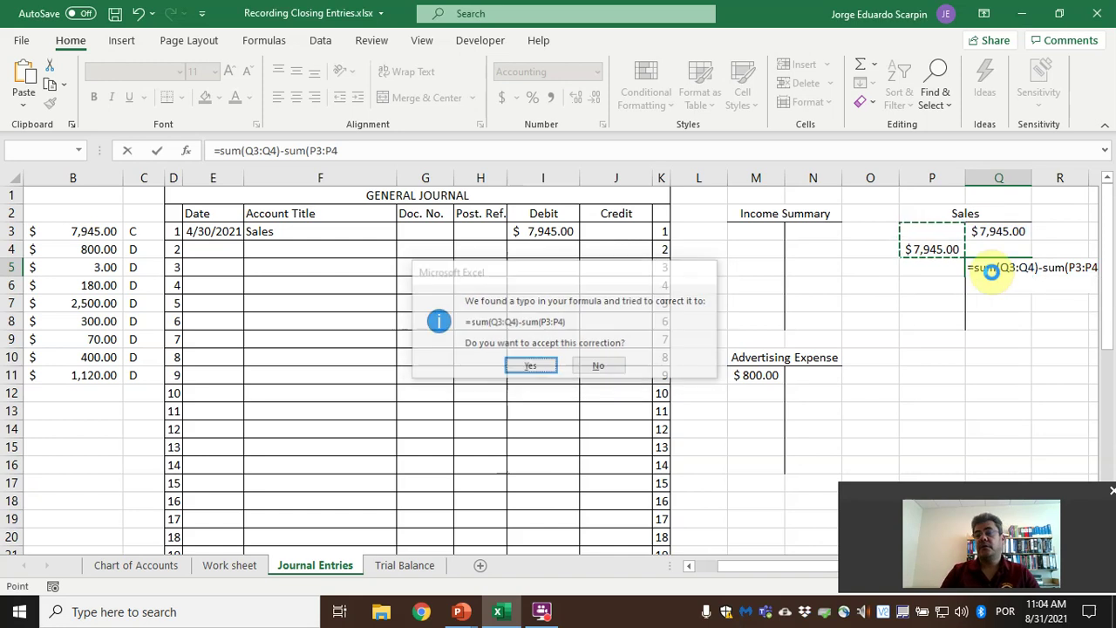
key(Return)
key(Left)
key(Left)
key(Left)
key(Left)
key(Left)
key(Left)
key(Left)
key(Left)
key(Left)
key(Left)
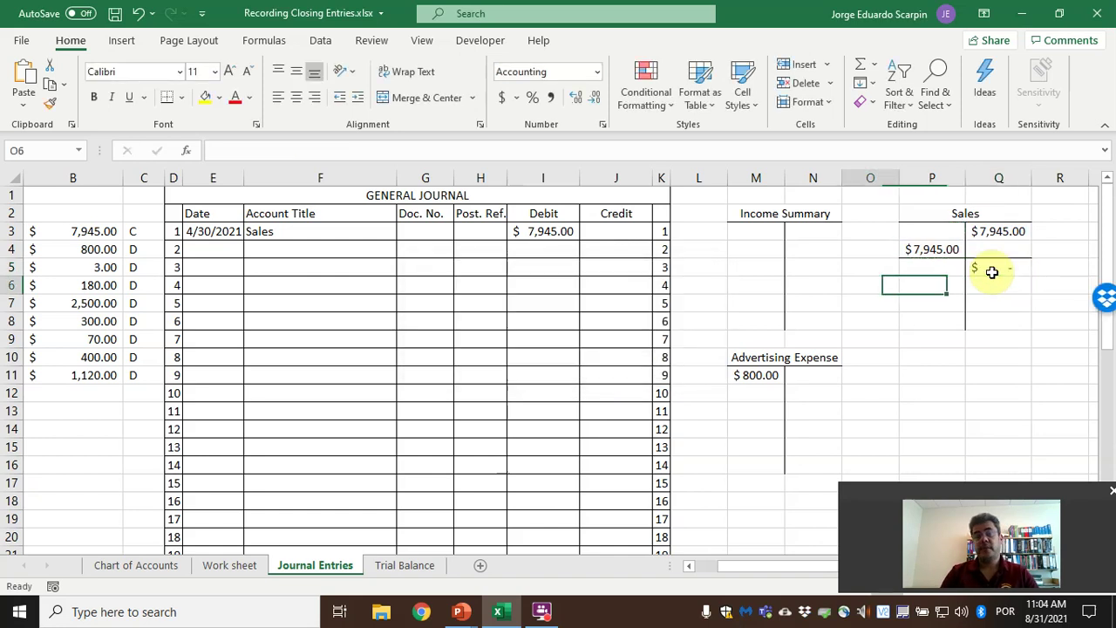
key(Left)
key(Up)
key(Up)
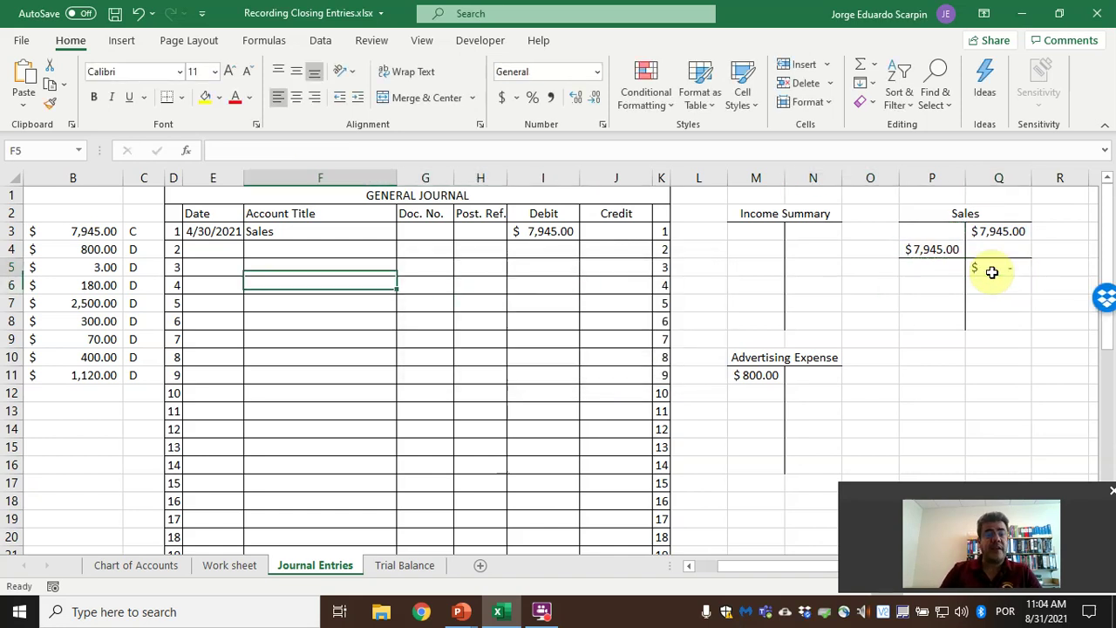
Credit Income Summary $7,945.00 on journal line 2, linking J4 to I3.
text(=)
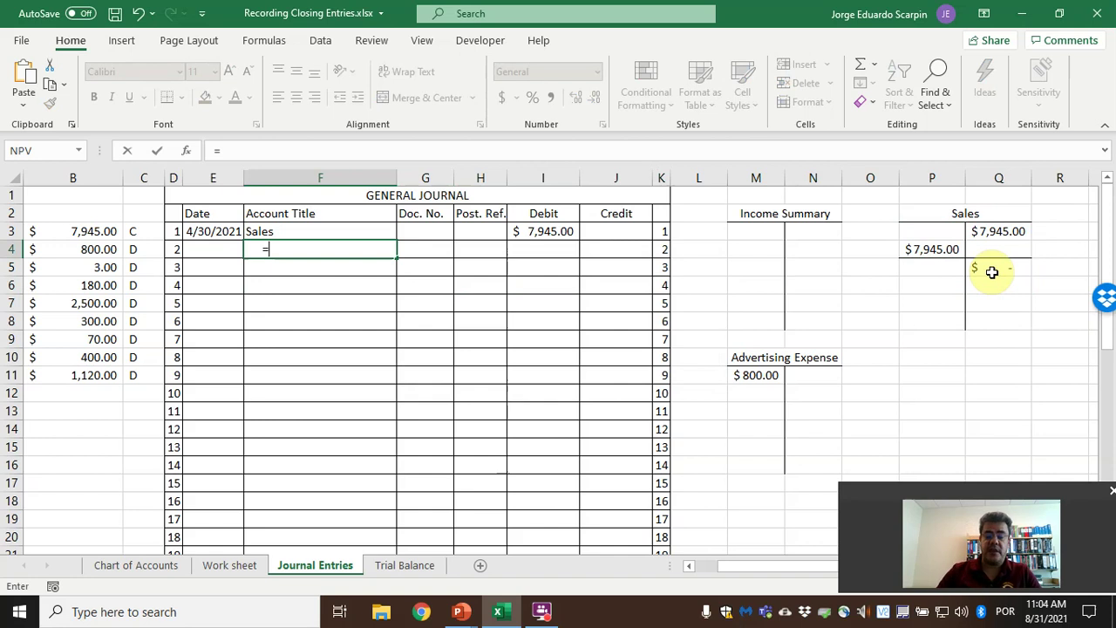
key(BackSpace)
text(Income )
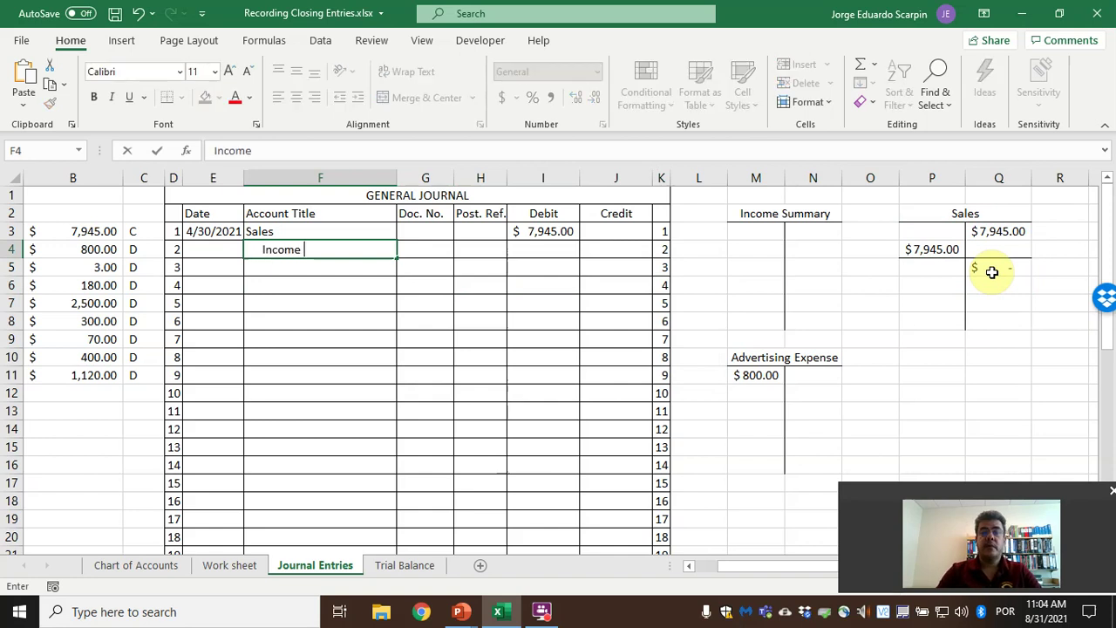
text(Summary)
key(Right)
key(Right)
key(Right)
key(Right)
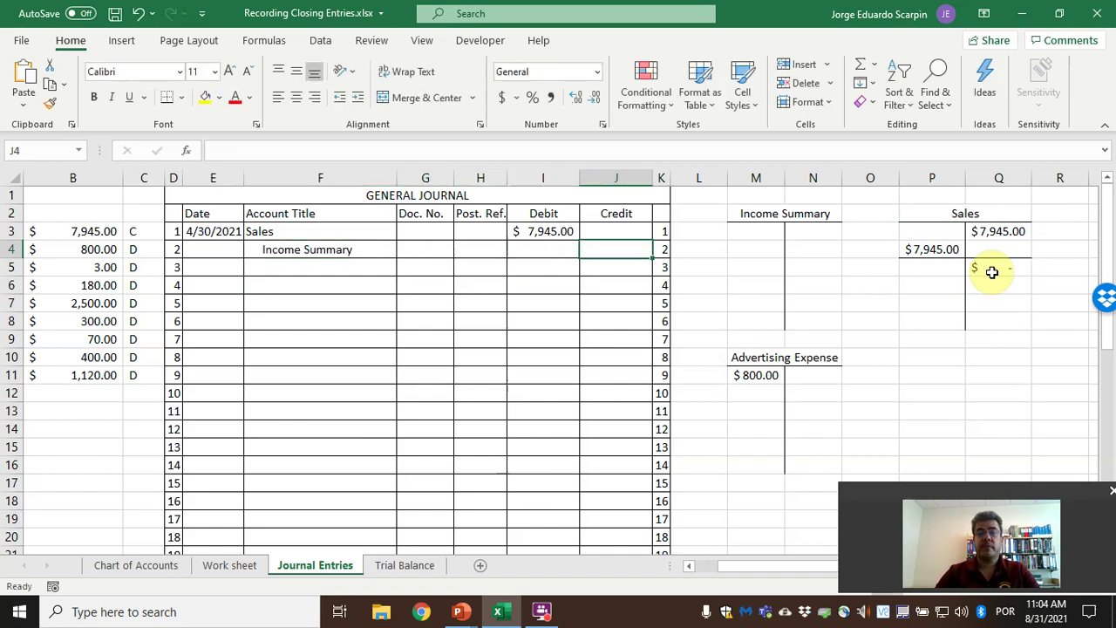
text(=)
key(Left)
key(Up)
key(Return)
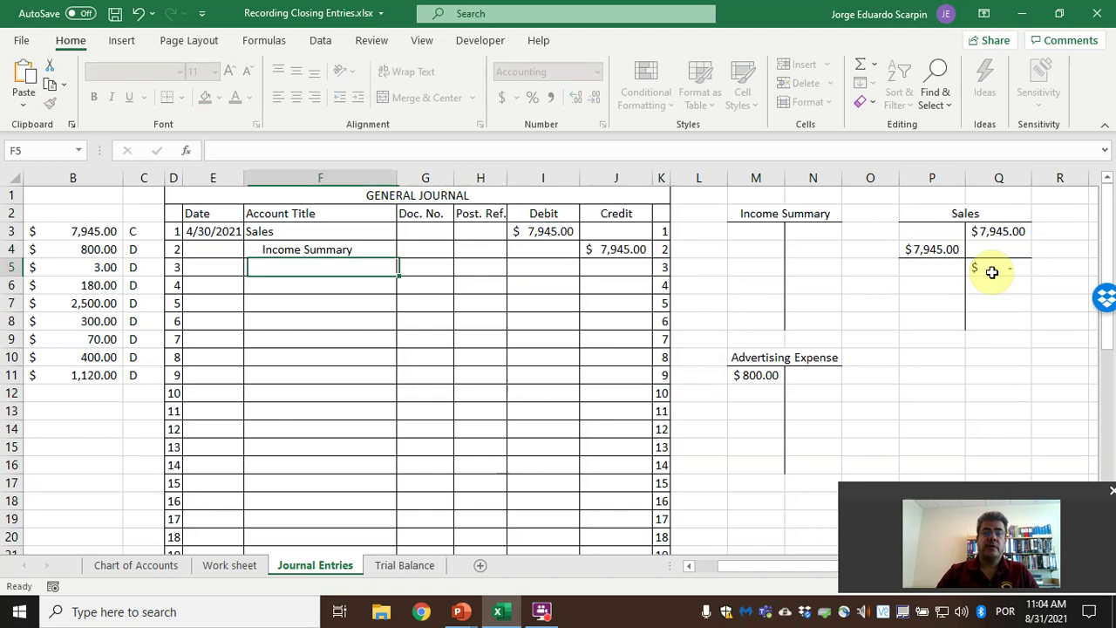
Post the $7,945.00 to the Income Summary T-account credit with N3 =J4.
key(Up)
key(Up)
key(Right)
key(Right)
key(Right)
key(Right)
key(Right)
key(Right)
key(Right)
key(Right)
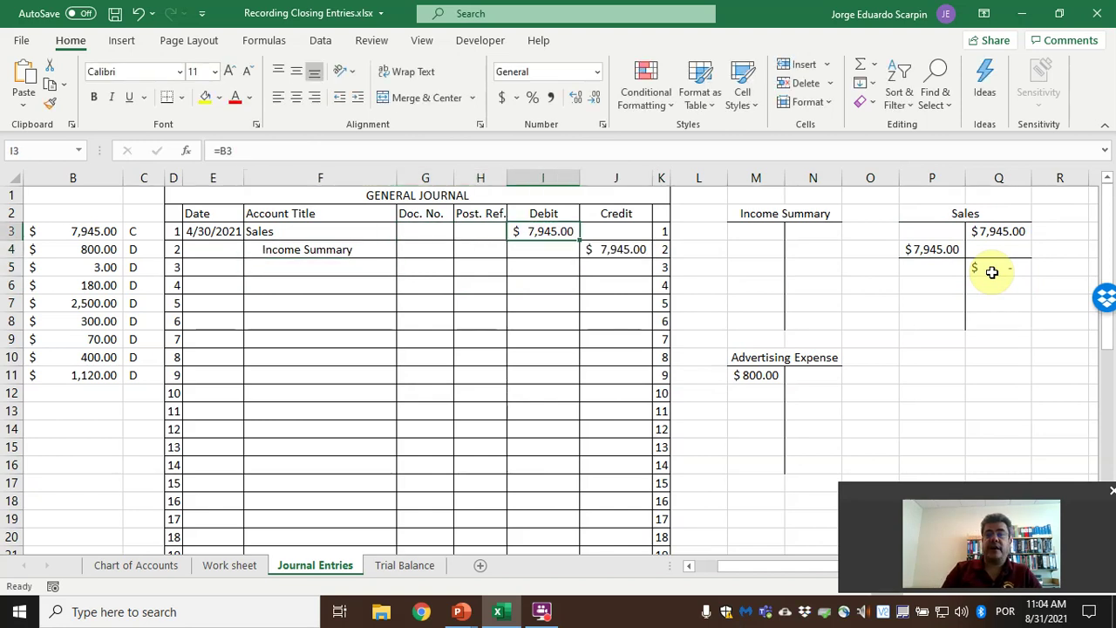
text(=)
key(Left)
key(Left)
key(Left)
key(Left)
key(Down)
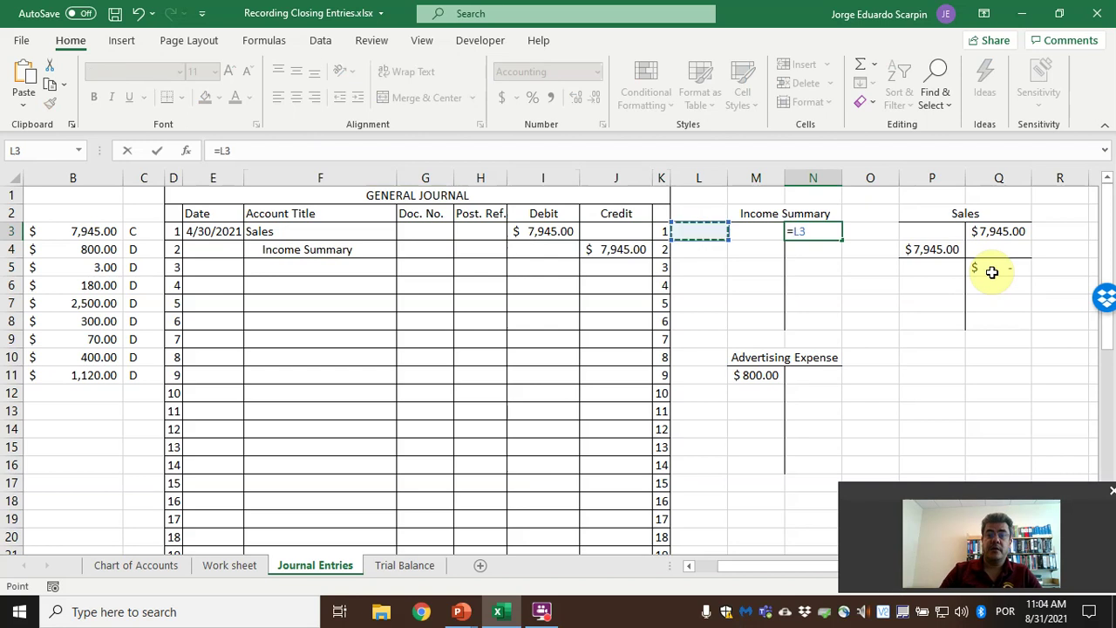
key(Return)
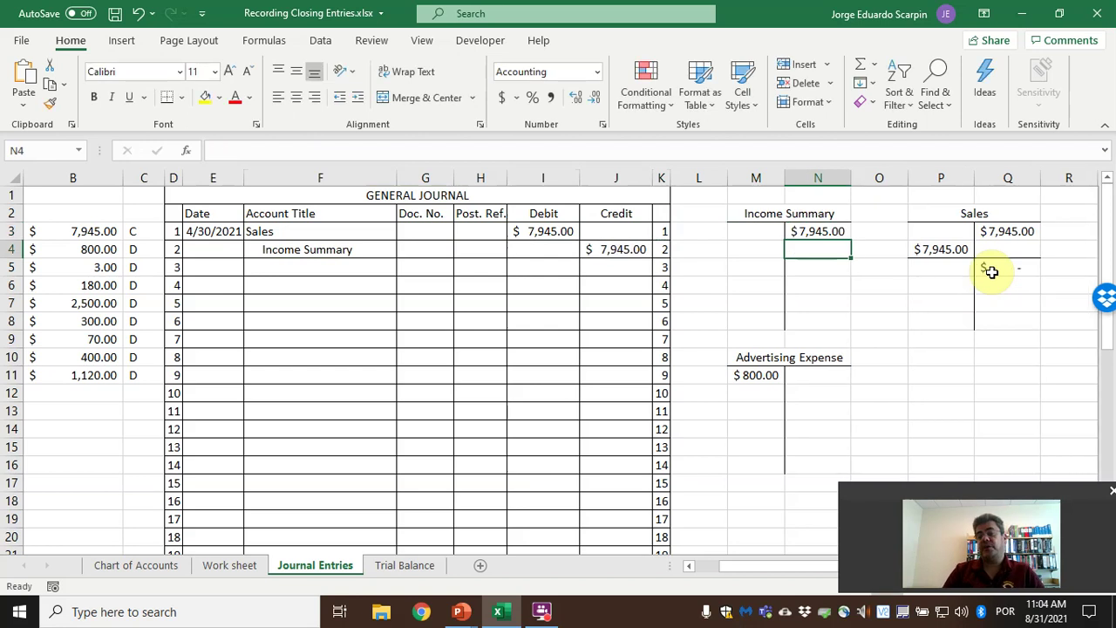
Review the column B expense balances and begin dating journal line 3.
key(Left)
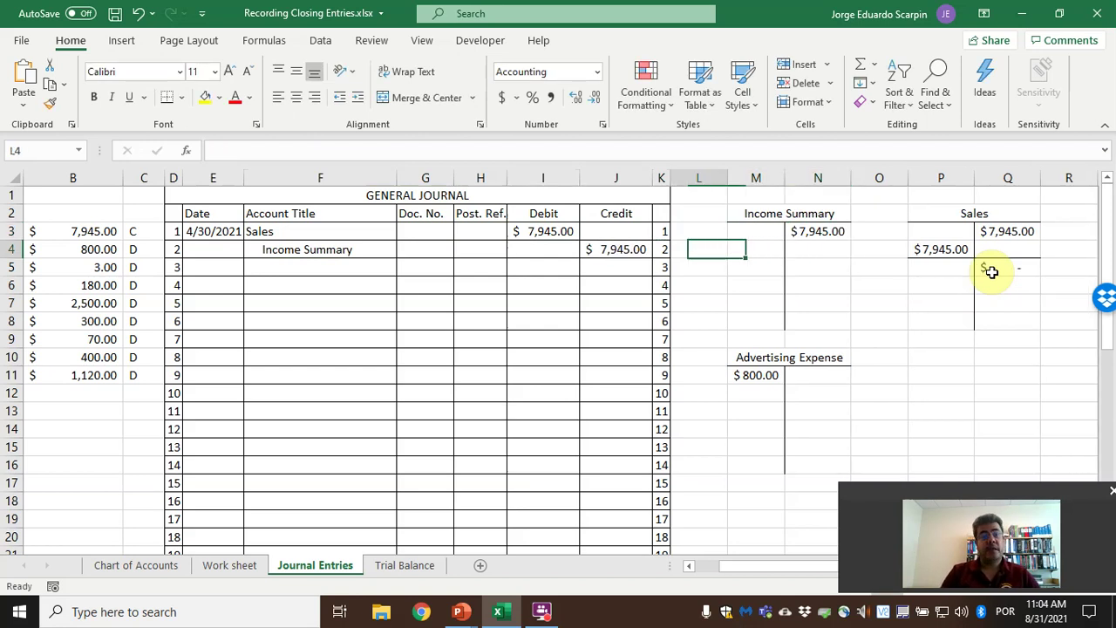
key(Home)
key(Right)
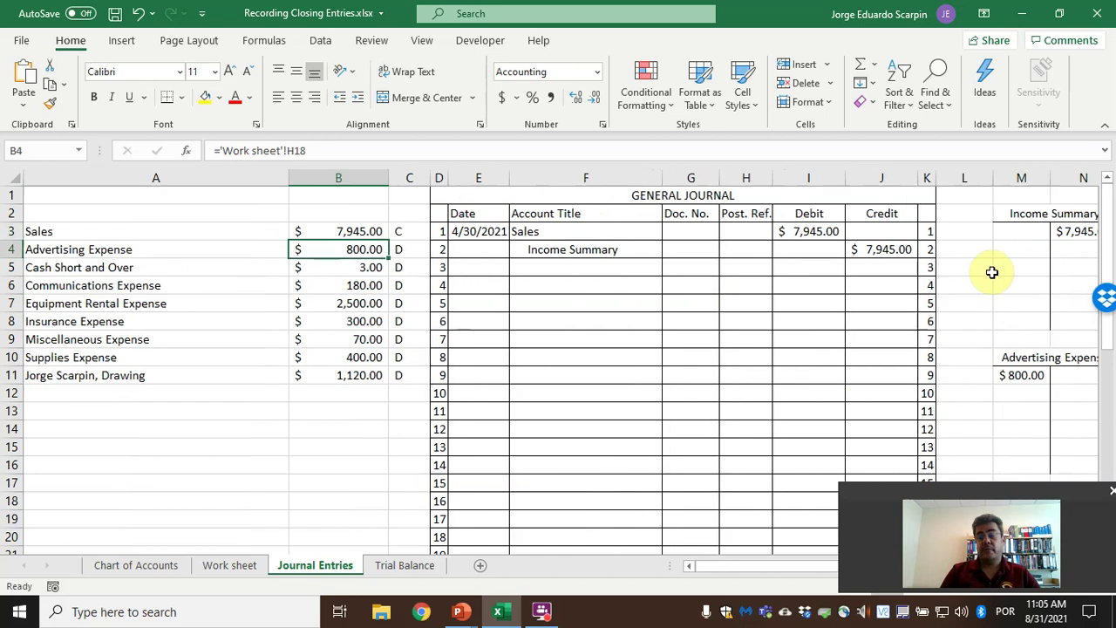
key(Down)
key(Down)
key(Down)
key(Down)
key(Down)
key(Up)
key(Up)
key(Up)
key(Up)
key(Up)
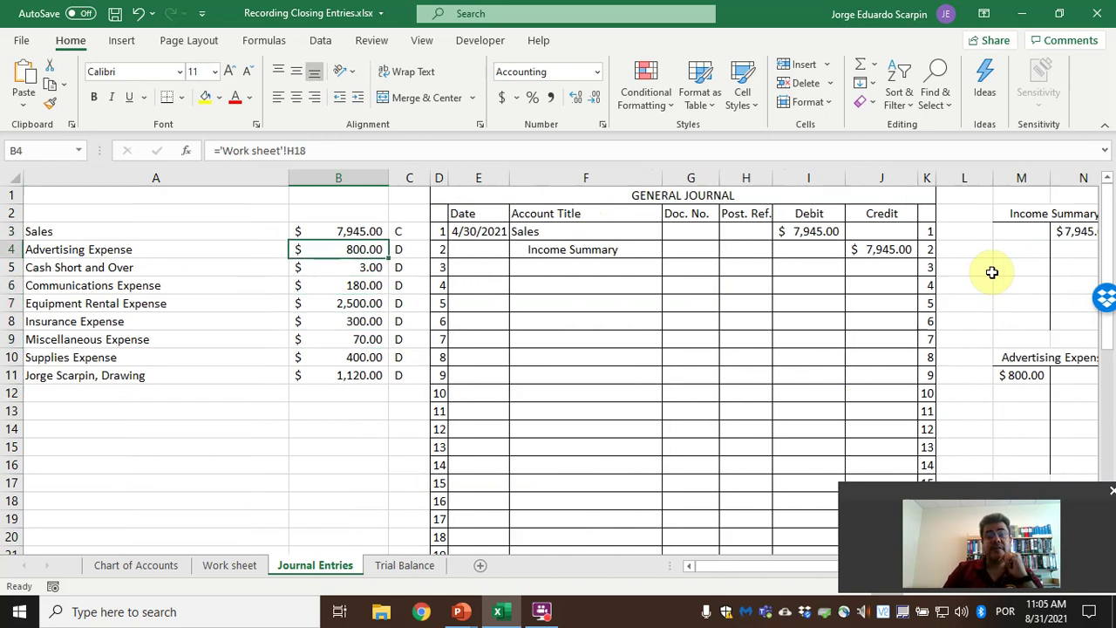
key(Right)
key(Right)
key(Right)
key(Down)
text(4)
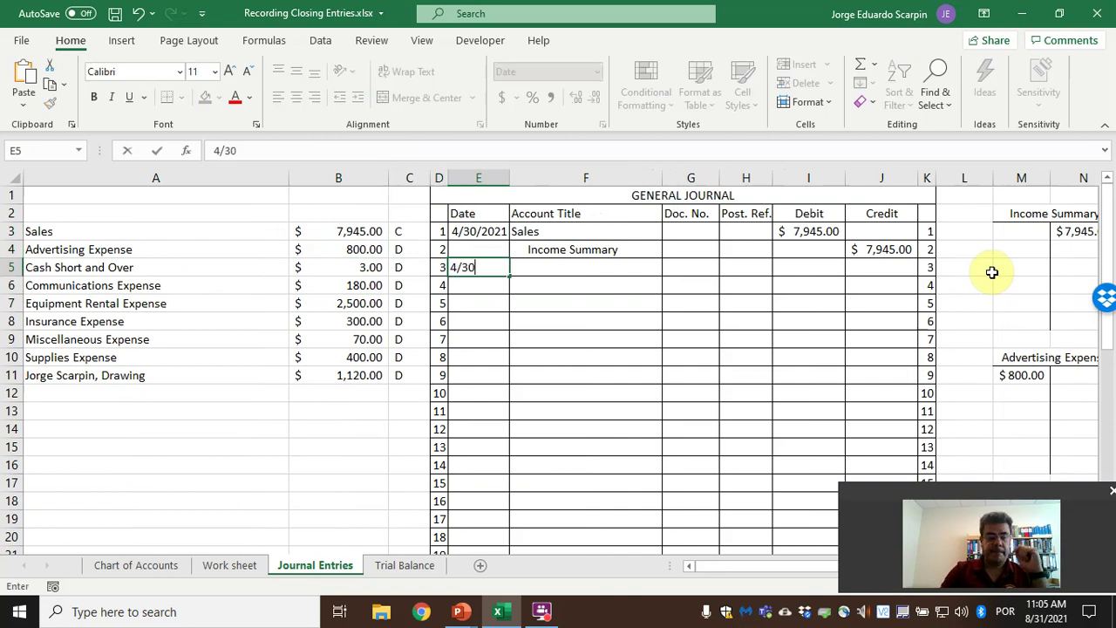
Date line 3 4/30/2021 and link Advertising Expense as the next account title.
key(Tab)
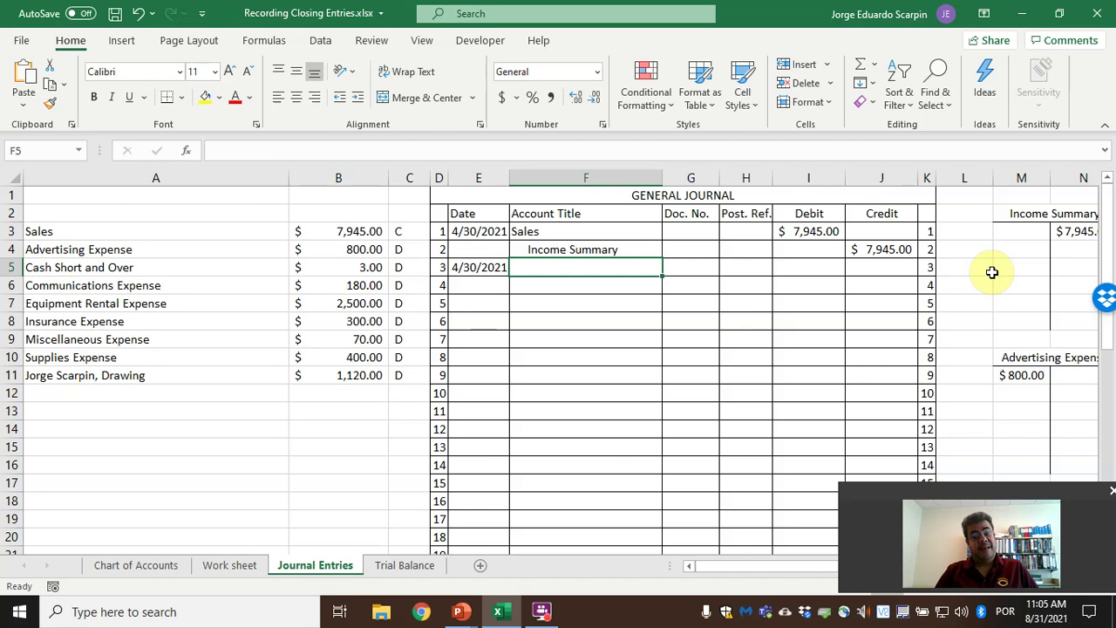
key(Right)
key(Right)
key(Right)
key(Right)
key(Right)
key(Right)
key(Right)
key(Right)
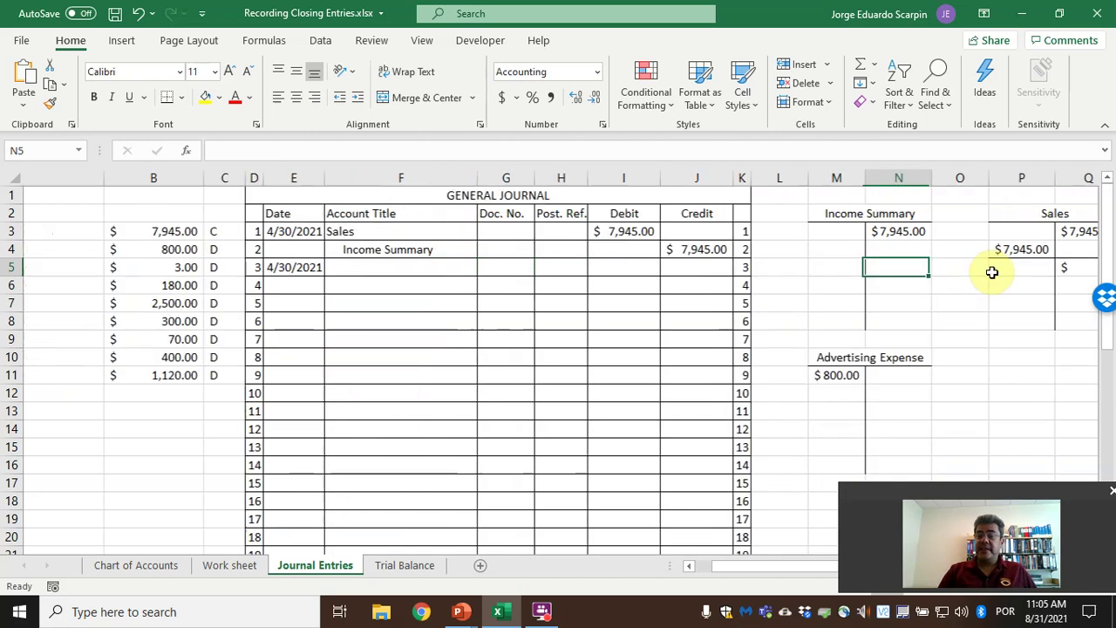
key(Down)
key(Down)
key(Down)
key(Down)
key(Down)
key(Down)
key(Down)
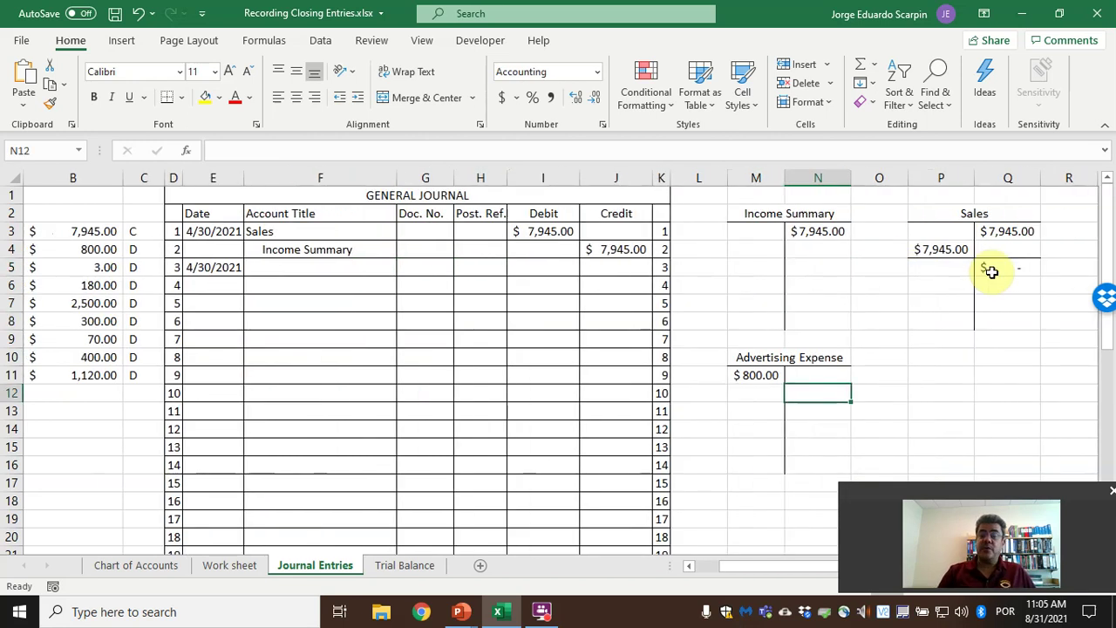
key(Left)
key(Left)
key(Left)
key(Left)
key(Left)
key(Left)
key(Left)
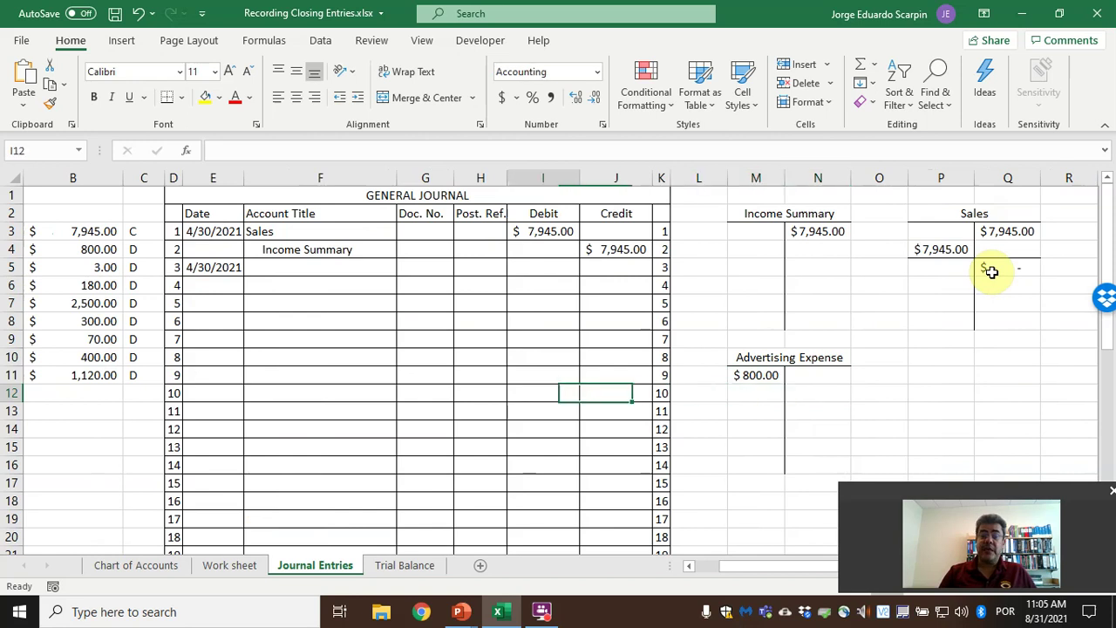
key(Up)
key(Up)
key(Up)
key(Up)
key(Up)
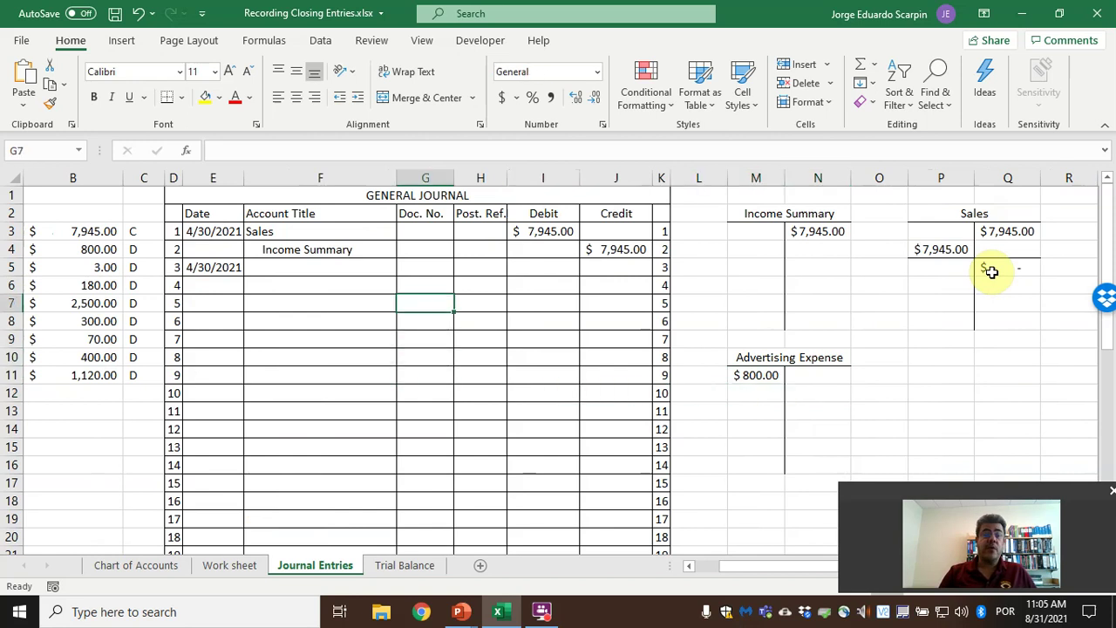
key(Left)
key(Up)
text(=)
key(Left)
key(Left)
key(Left)
key(Left)
key(Left)
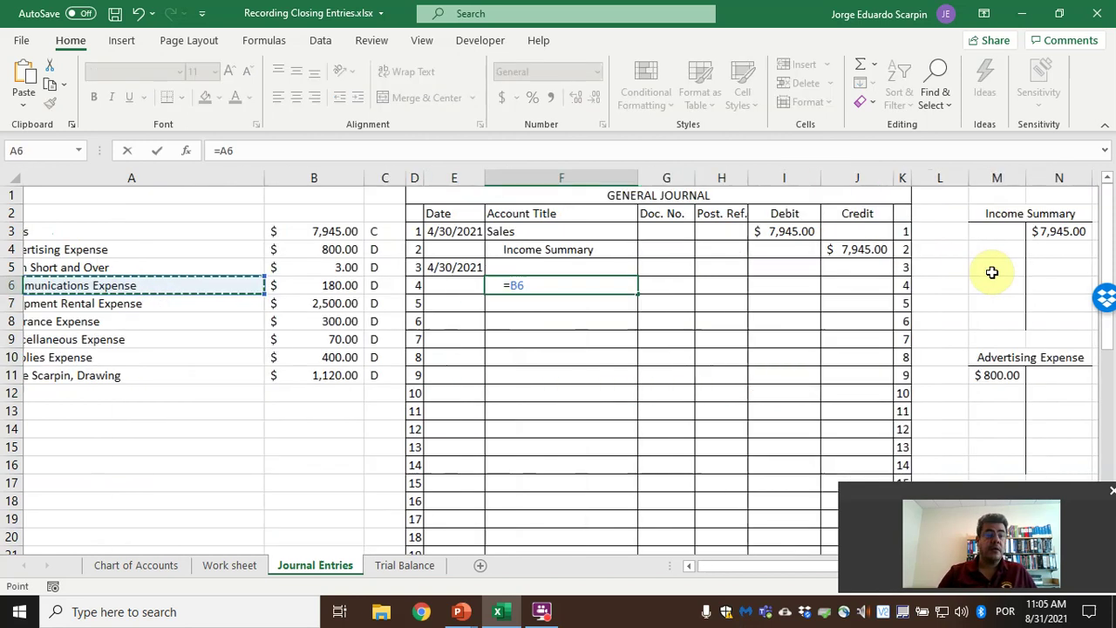
key(Up)
key(Return)
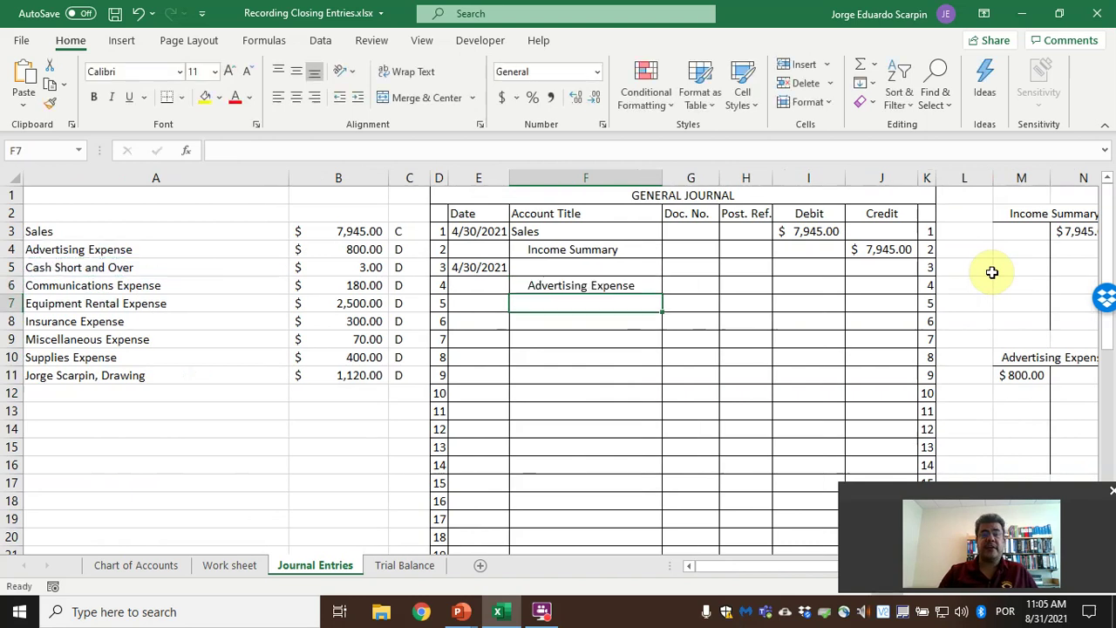
Credit Advertising Expense $800.00 in J6, linked to its B4 balance.
key(Up)
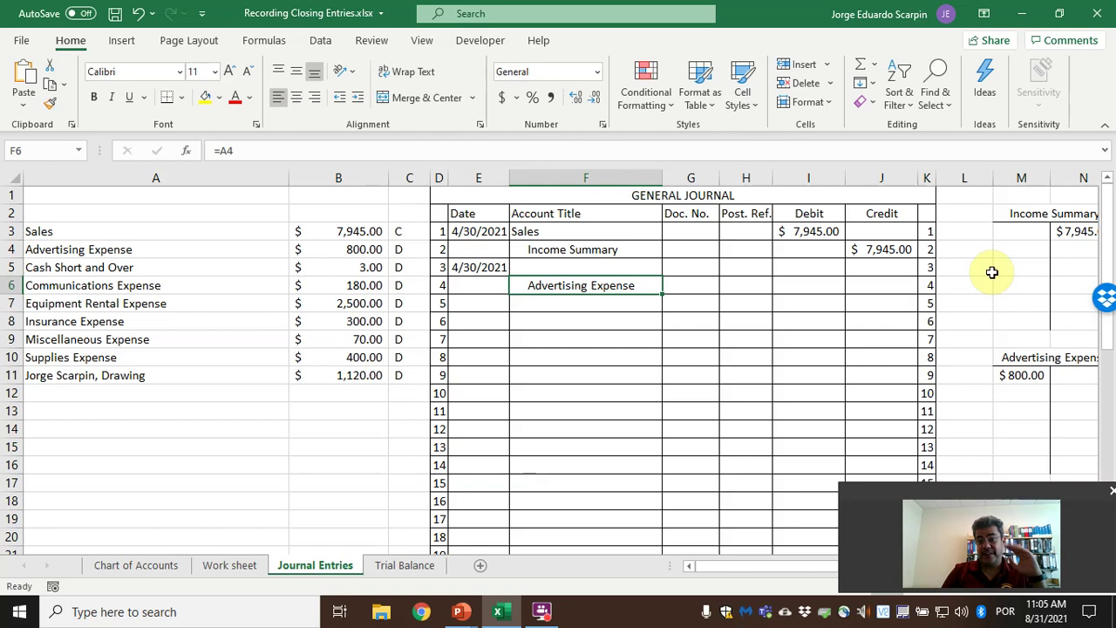
key(Right)
key(Right)
key(Right)
key(Right)
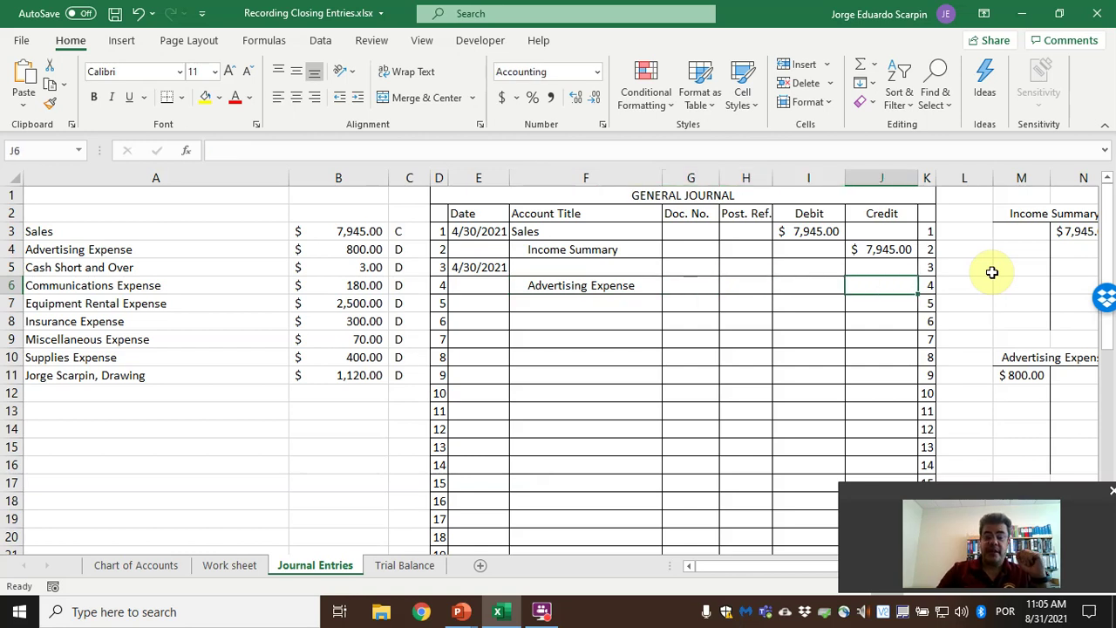
text(=)
key(Left)
key(Left)
key(Left)
key(Left)
key(Left)
key(Left)
key(Left)
Start the Advertising Expense T-account credit formula in N12.
key(Left)
key(Up)
key(Up)
key(Return)
key(Right)
key(Right)
key(Right)
key(Right)
key(Down)
key(Down)
key(Down)
key(Down)
key(Down)
text(=)
key(Up)
key(Up)
key(Up)
key(Up)
key(Up)
key(Up)
key(Left)
Post the $800.00 credit to N12 as =J6 and rule a border under M12:N12.
key(Left)
key(Left)
key(Left)
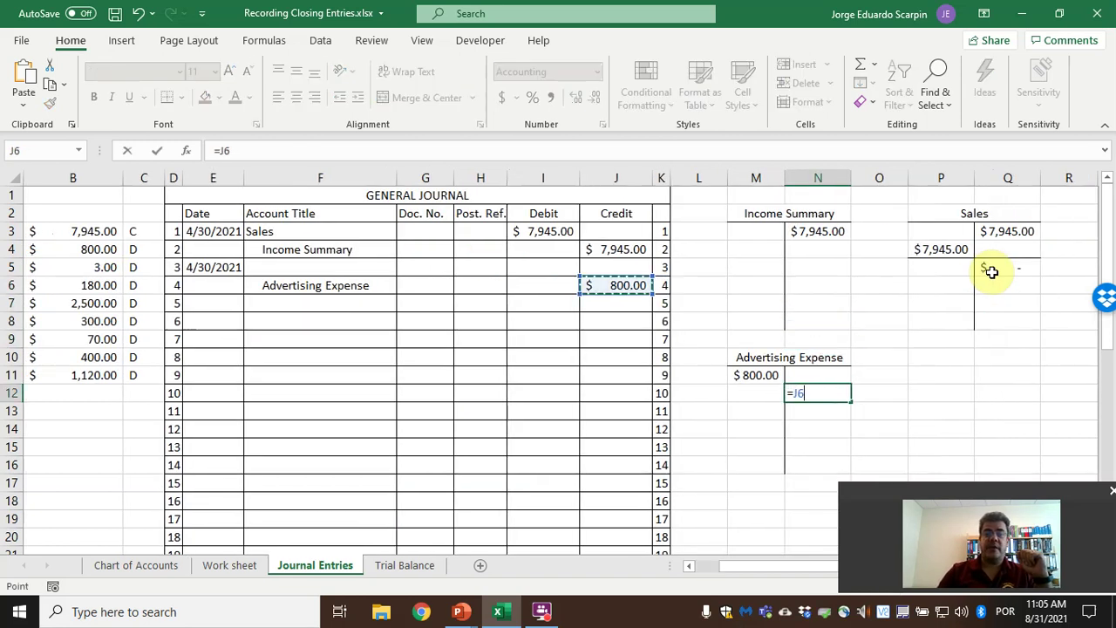
key(Return)
key(Up)
key(Left)
key(shift+Right)
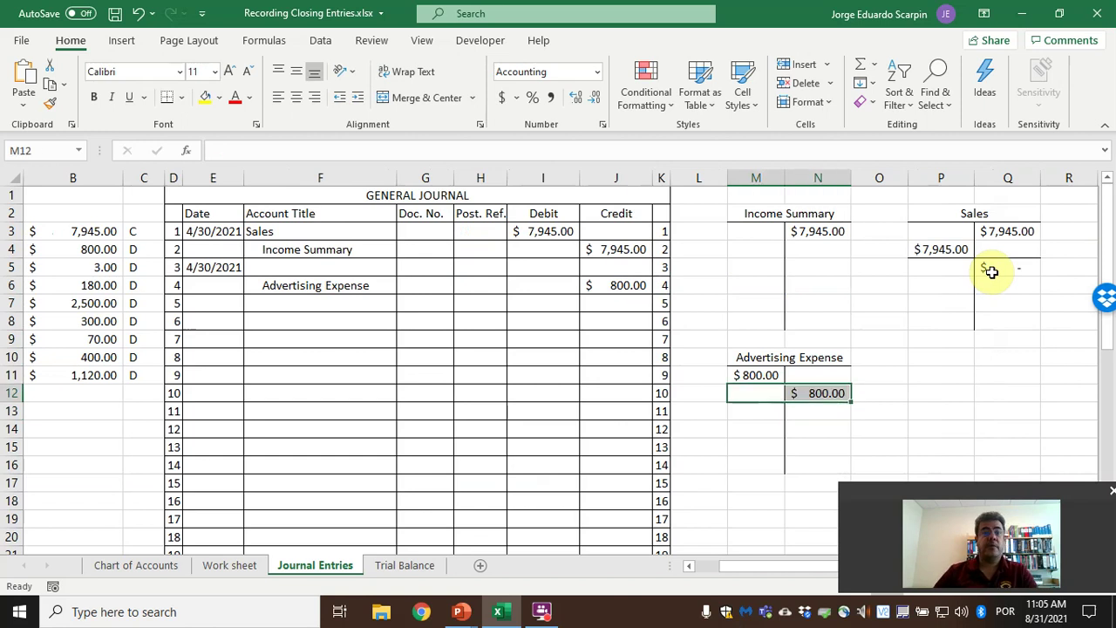
click(172, 99)
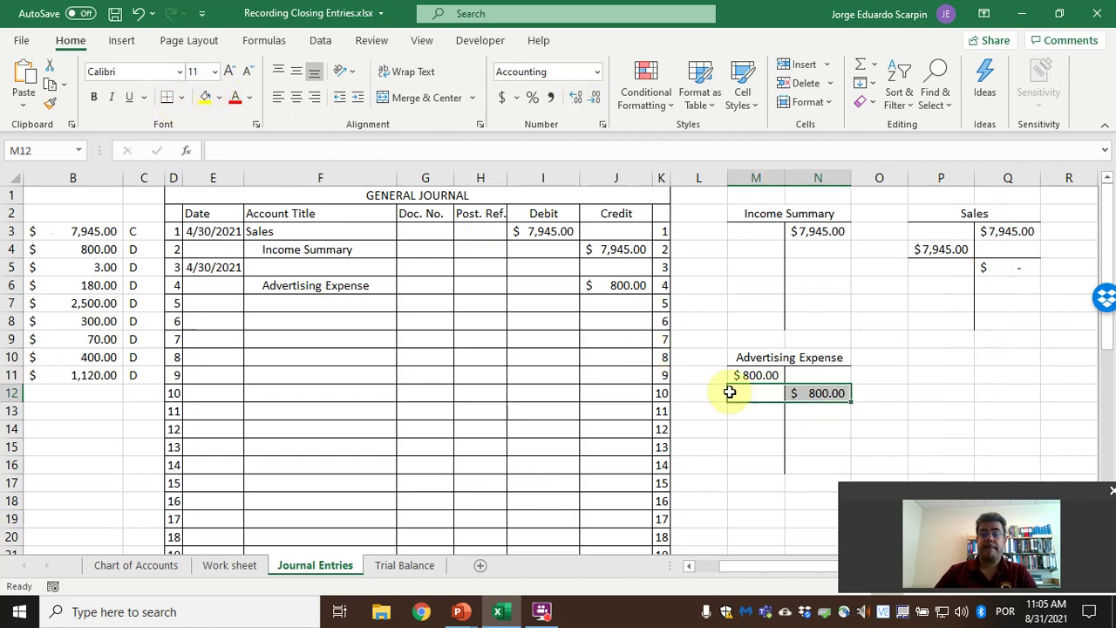
Compute the Advertising Expense balance in M13 as =SUM(M11:M12)-SUM(N11:N12), giving zero.
click(774, 410)
text(=sum()
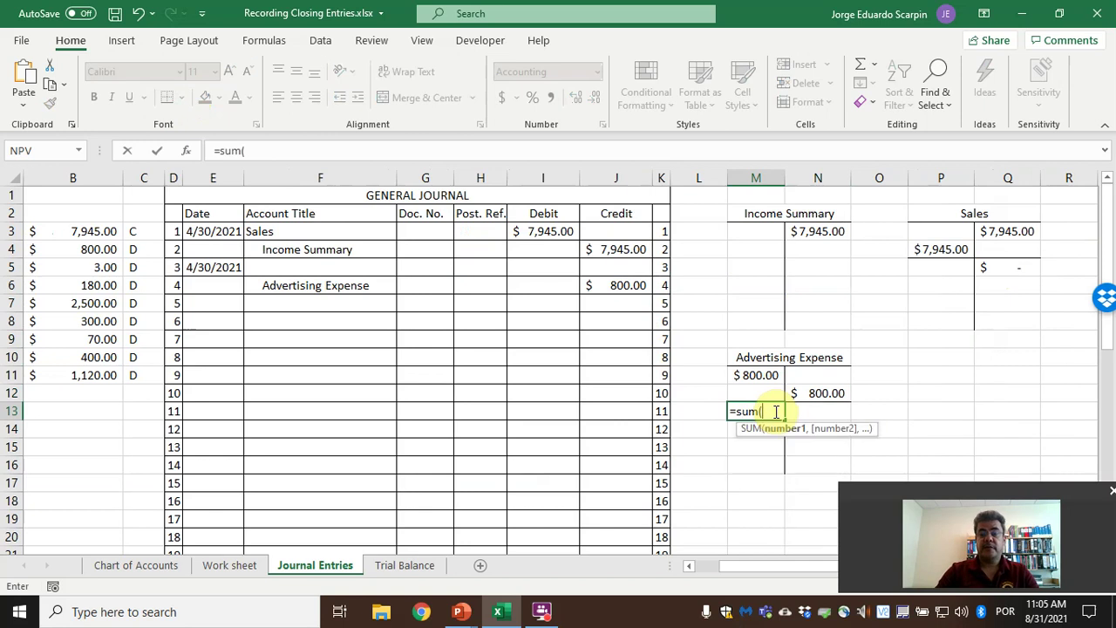
key(Up)
key(shift+Up)
text()-sum()
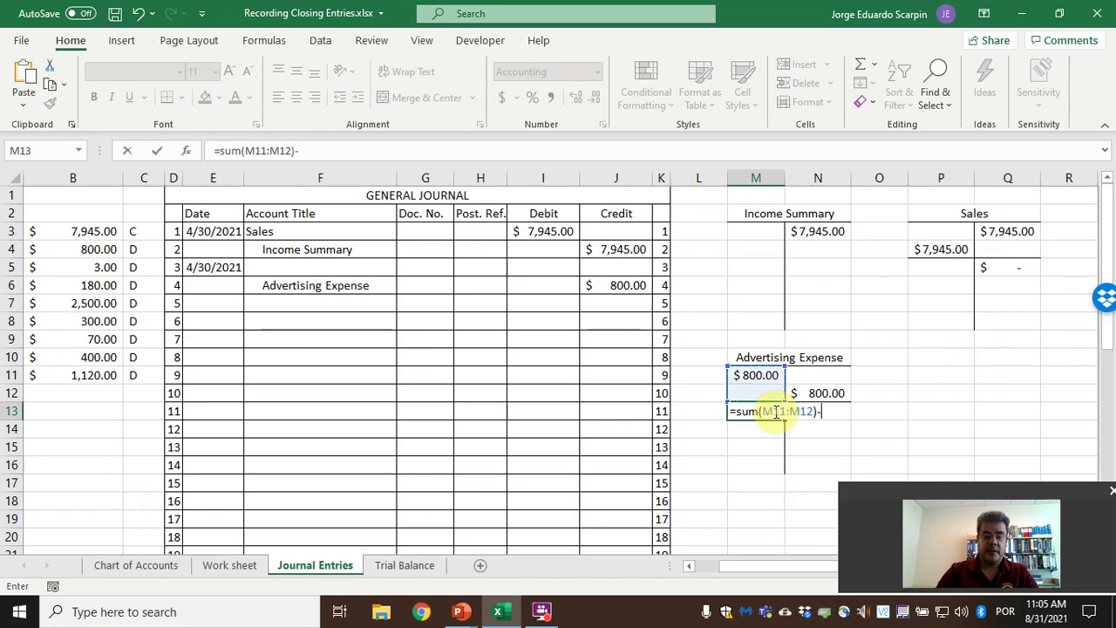
key(Up)
key(Right)
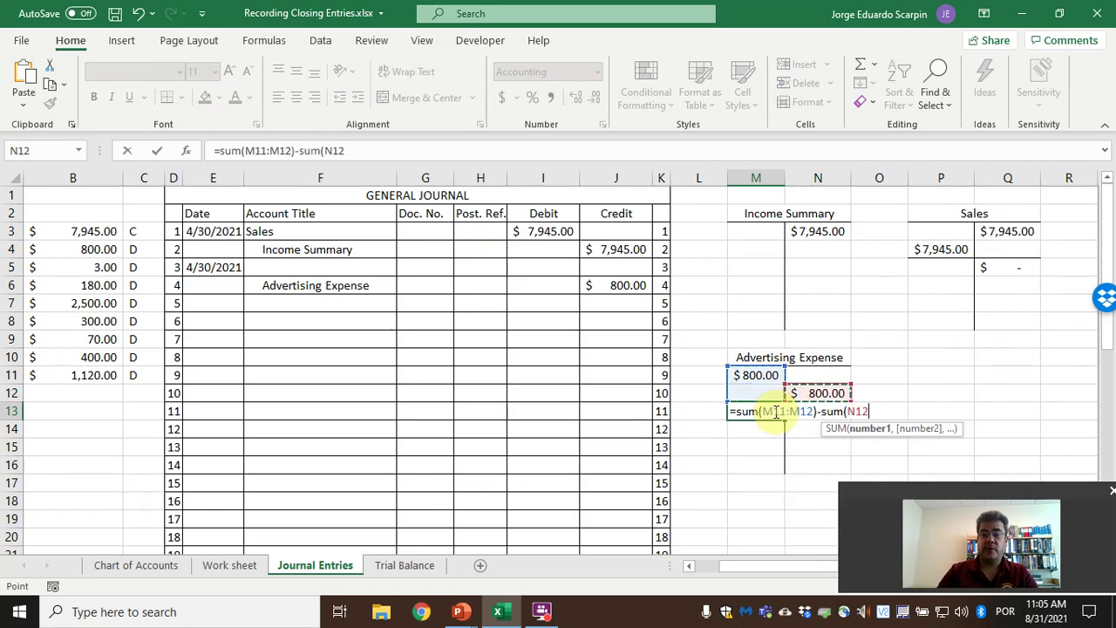
key(shift+Up)
key(Return)
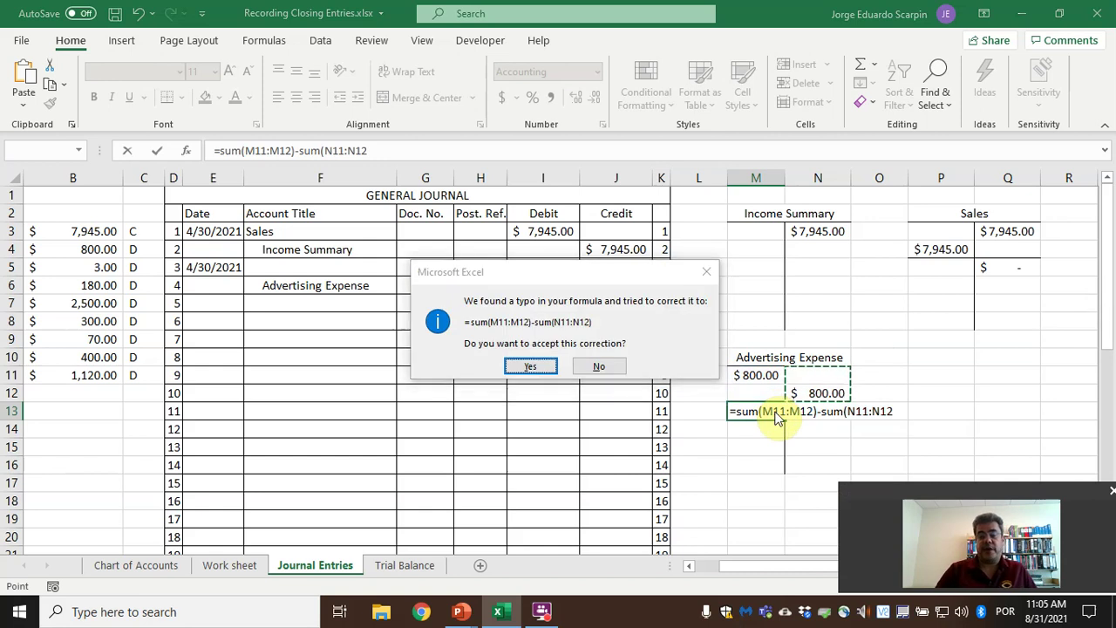
key(Return)
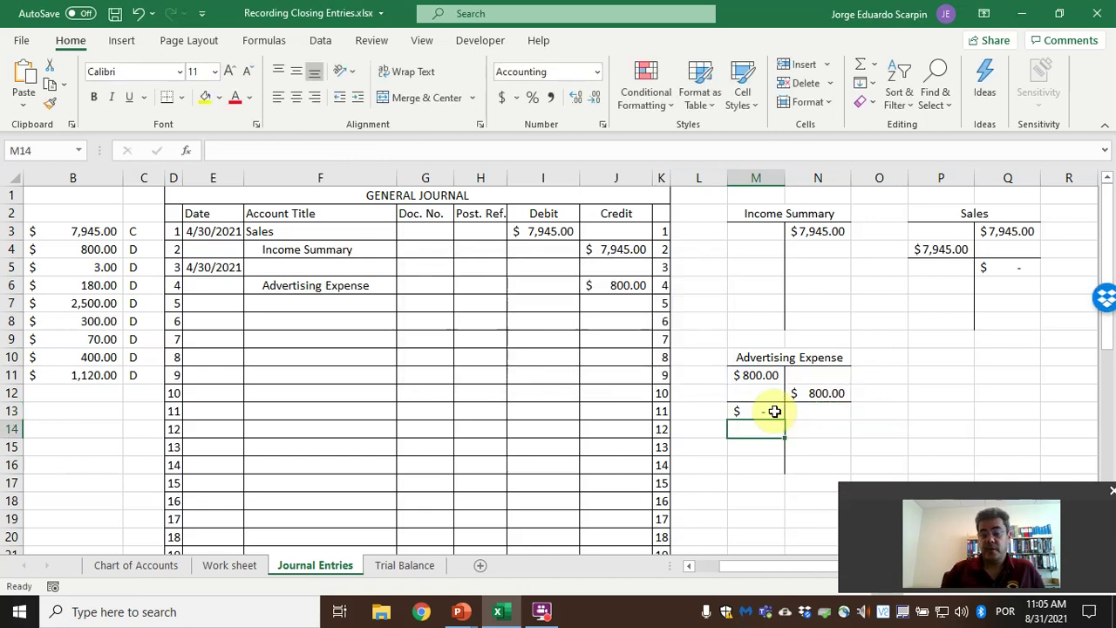
key(Left)
key(Left)
key(Left)
key(Left)
key(Left)
key(Left)
key(Left)
key(Left)
key(Left)
key(Left)
key(Left)
key(Left)
key(Up)
key(Up)
key(Up)
key(Up)
key(Up)
key(Up)
key(Up)
key(Up)
key(Up)
key(Right)
key(Right)
key(Right)
key(Right)
key(Right)
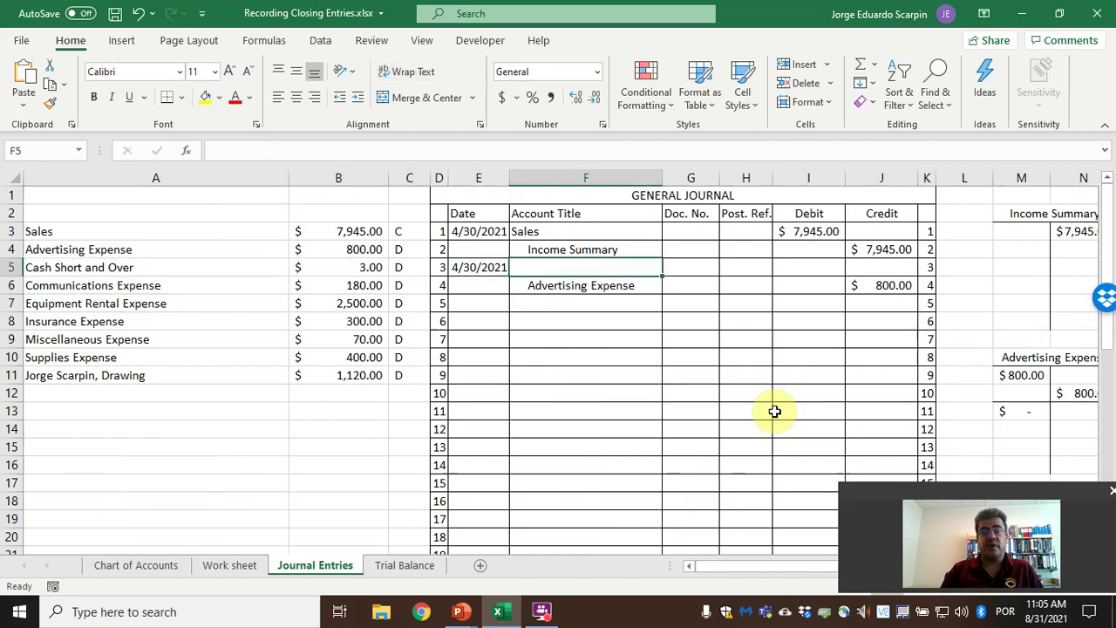
Copy the F6 account title formula down through F7:F11 for the remaining expenses and widen column F.
key(Down)
key(ctrl+c)
key(shift+Down)
key(shift+Down)
key(shift+Down)
key(shift+Down)
key(shift+Down)
key(ctrl+v)
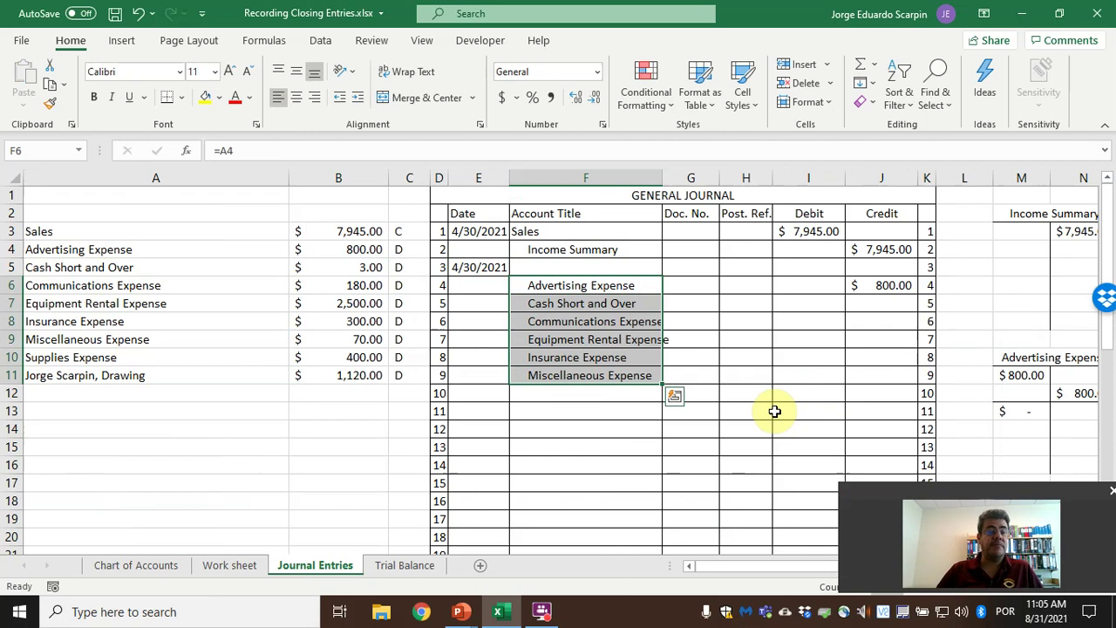
drag(661, 177, 685, 177)
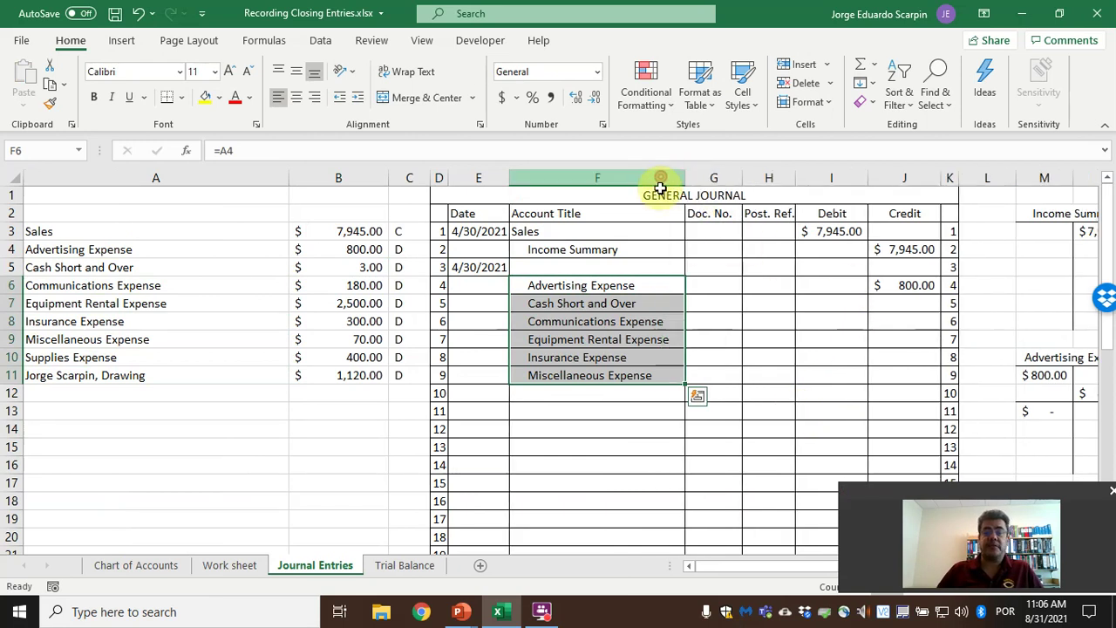
Copy the J6 credit down to J7:J11, giving $3.00, $180.00, $2,500.00, $300.00 and $70.00.
click(907, 288)
key(ctrl+c)
key(shift+Down)
key(shift+Down)
key(shift+Down)
key(shift+Down)
key(shift+Down)
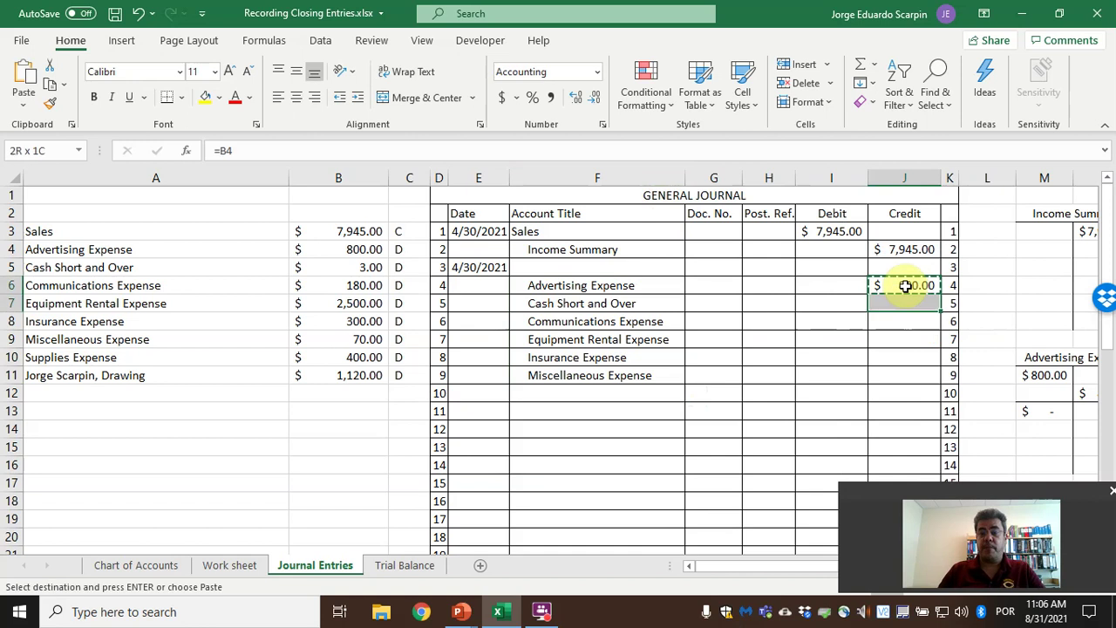
key(ctrl+v)
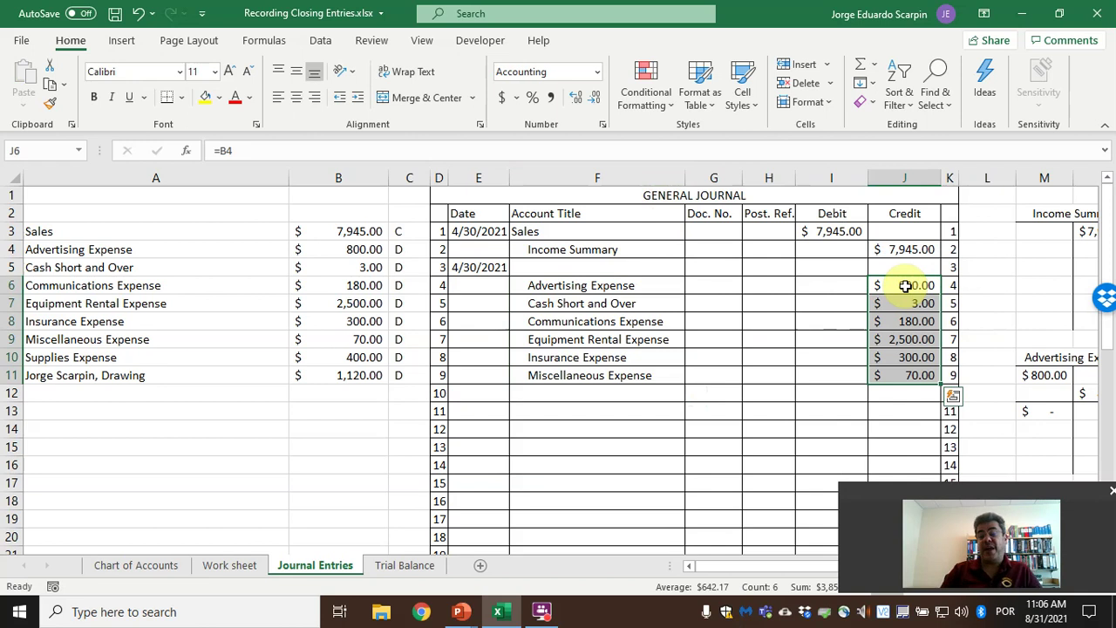
key(Up)
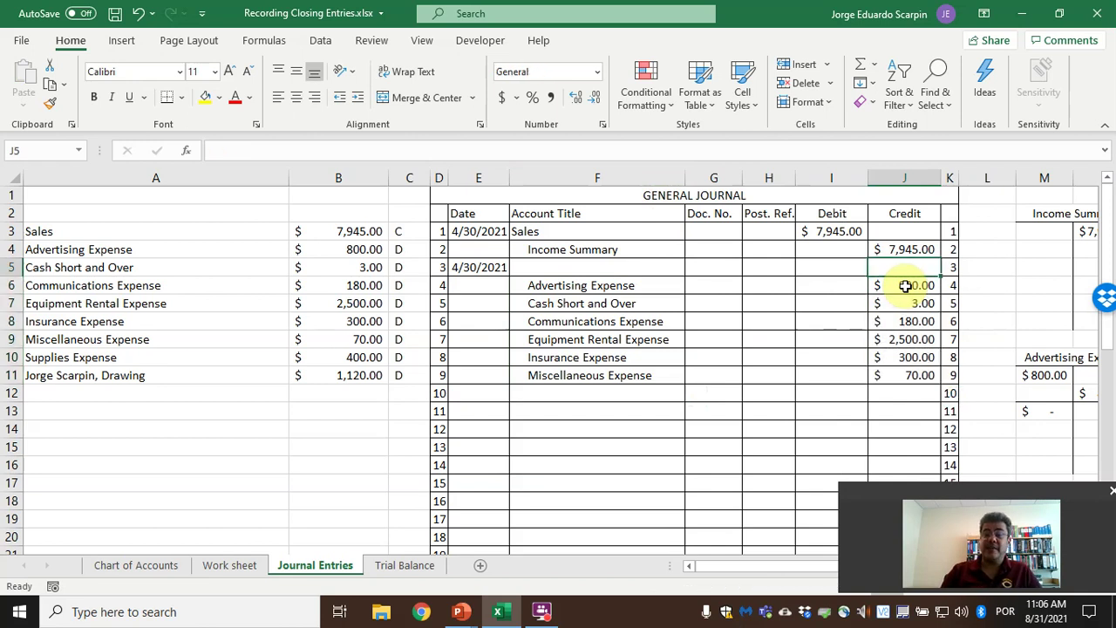
key(Left)
key(Left)
key(Left)
key(Left)
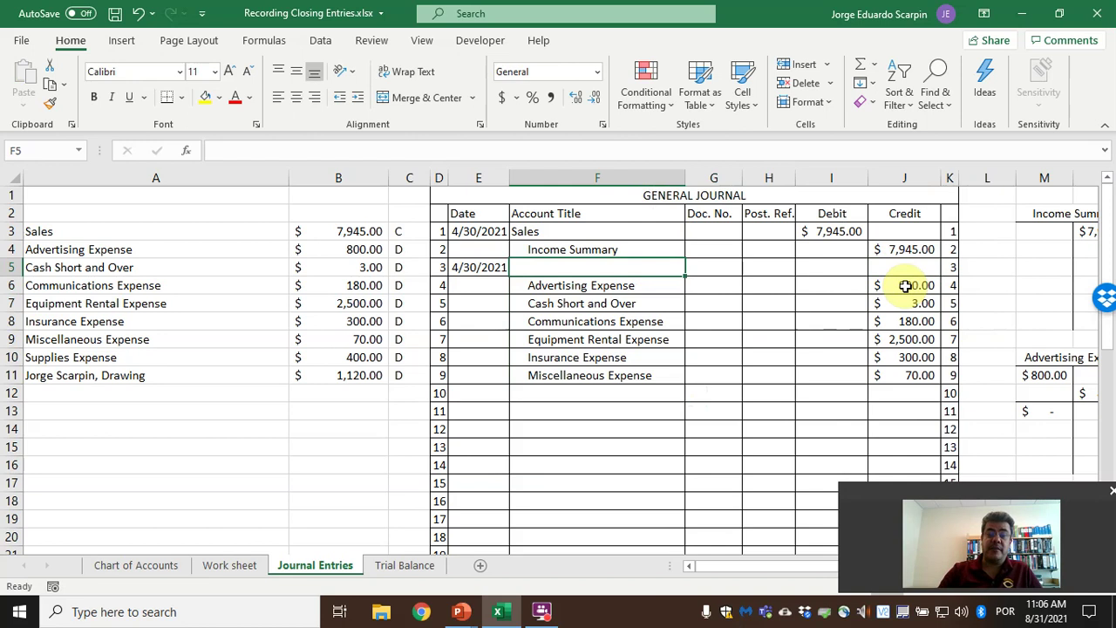
Debit Income Summary (=F4 in F5) for $3,853.00 with =SUM(J6:J11) in I5.
text(=F4)
key(Return)
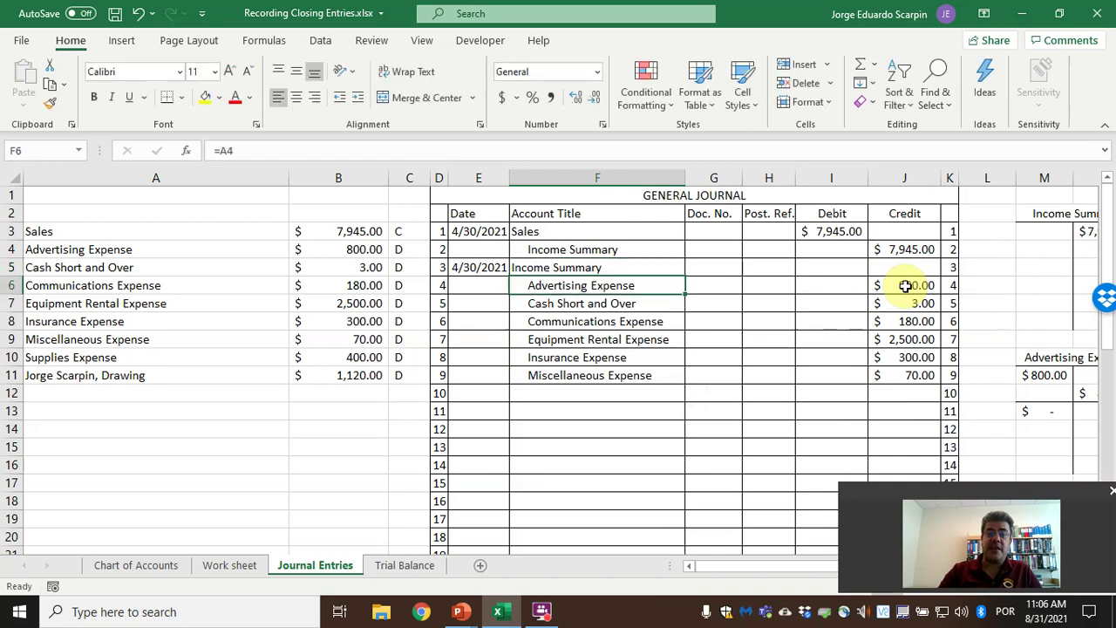
key(Up)
key(Right)
key(Right)
key(Right)
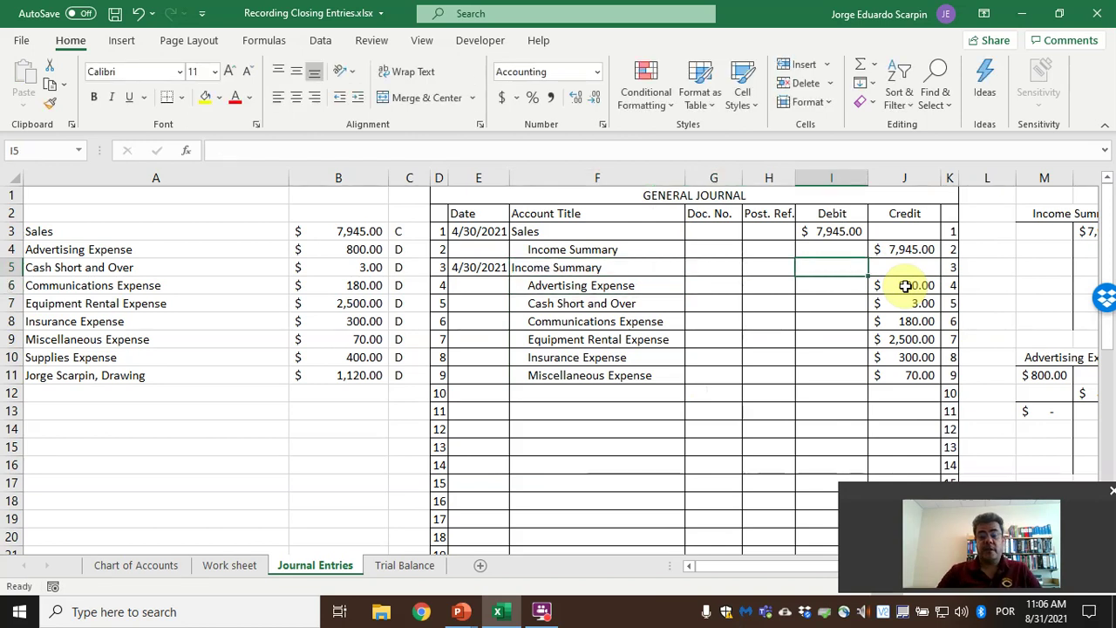
text(=sum()
drag(905, 285, 906, 302)
key(ctrl+Return)
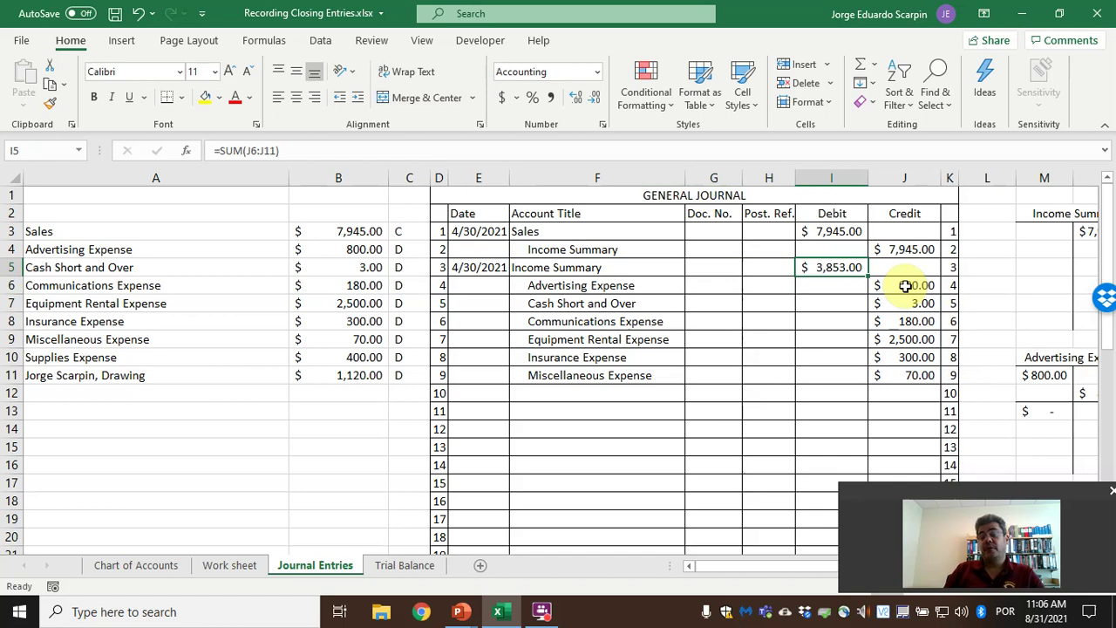
Post the $3,853.00 debit to the Income Summary T-account in M4 by linking it to I5.
key(Right)
key(Right)
key(Right)
key(Right)
key(Right)
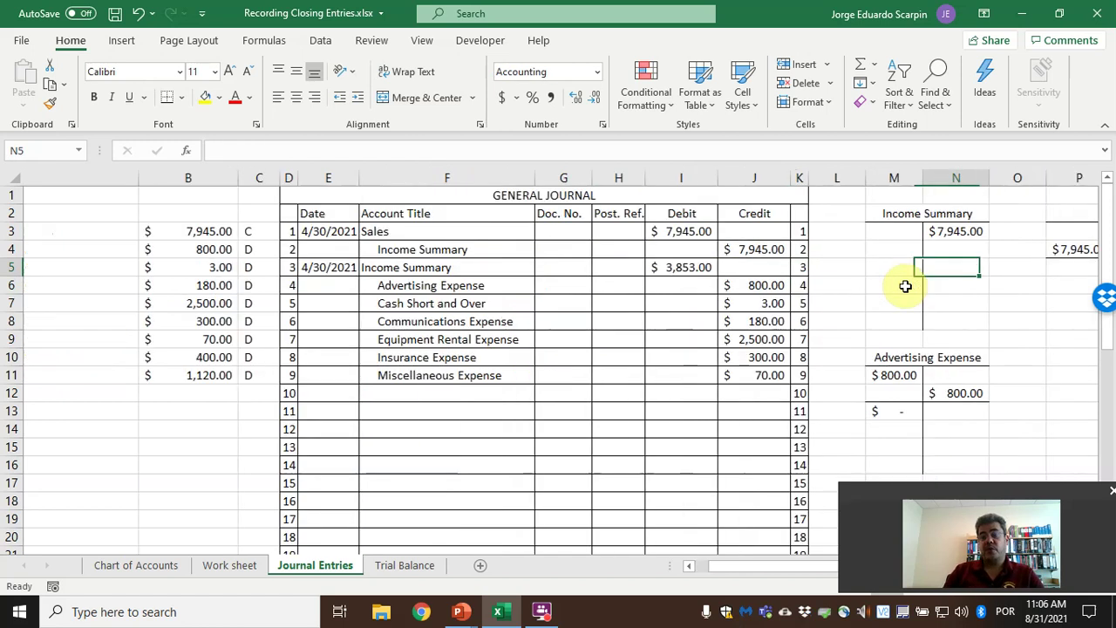
key(Up)
key(Left)
text(=)
key(Left)
key(Left)
key(Down)
key(Return)
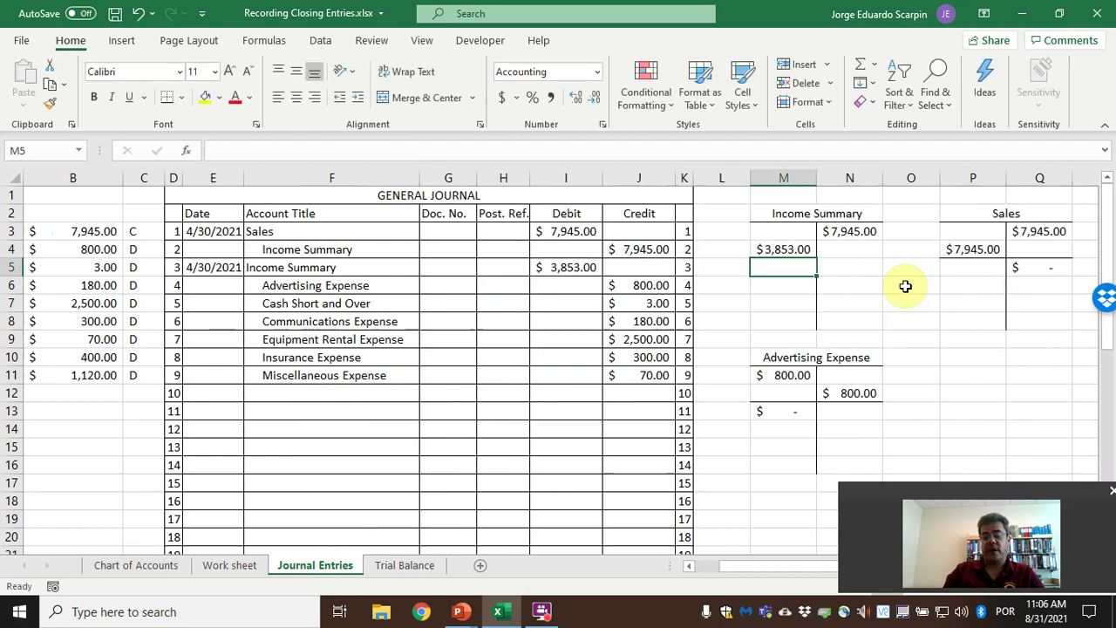
key(Up)
key(shift+Right)
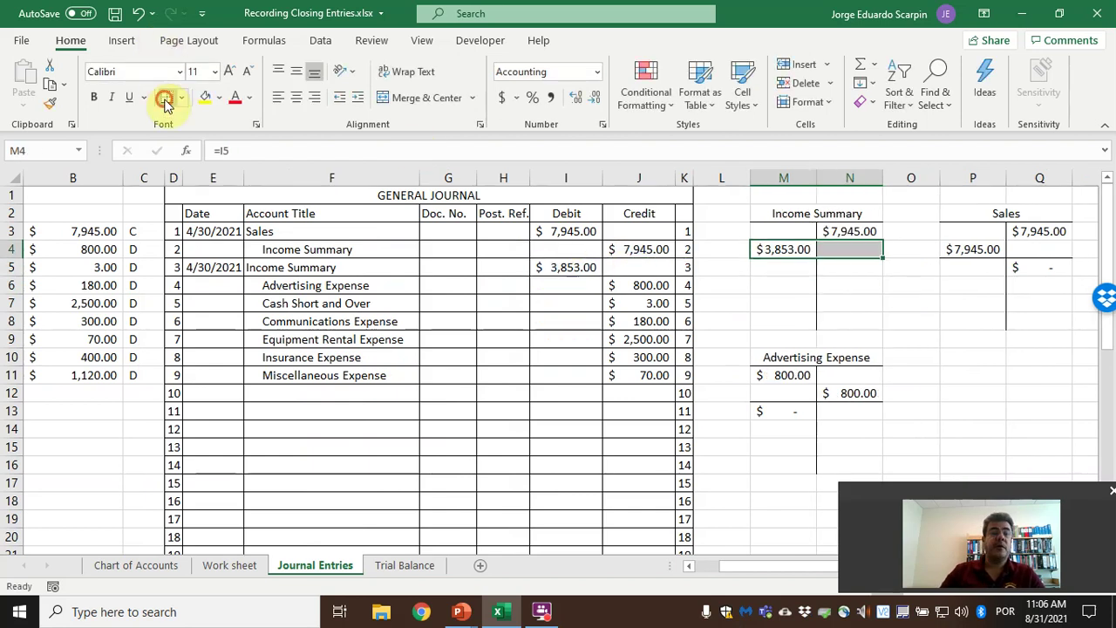
Compute the Income Summary balance in N5 as =SUM(N3:N4)-SUM(M3:M4), giving a $4,092.00 credit.
click(840, 265)
text(=sum()
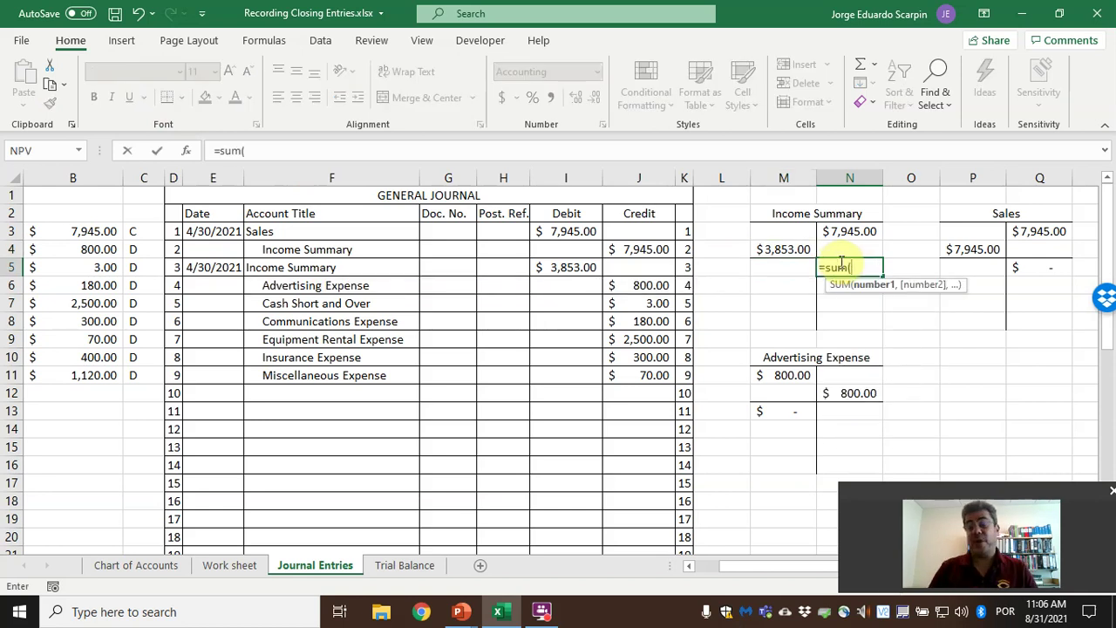
key(shift+Up)
text()-sum()
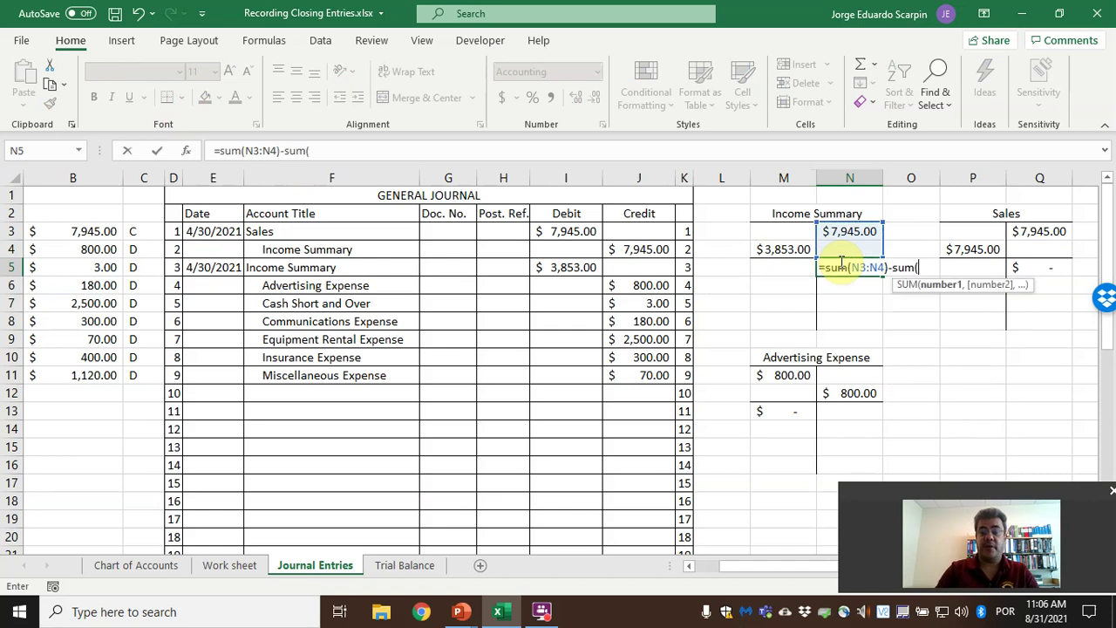
key(Left)
key(Up)
key(shift+Up)
key(Return)
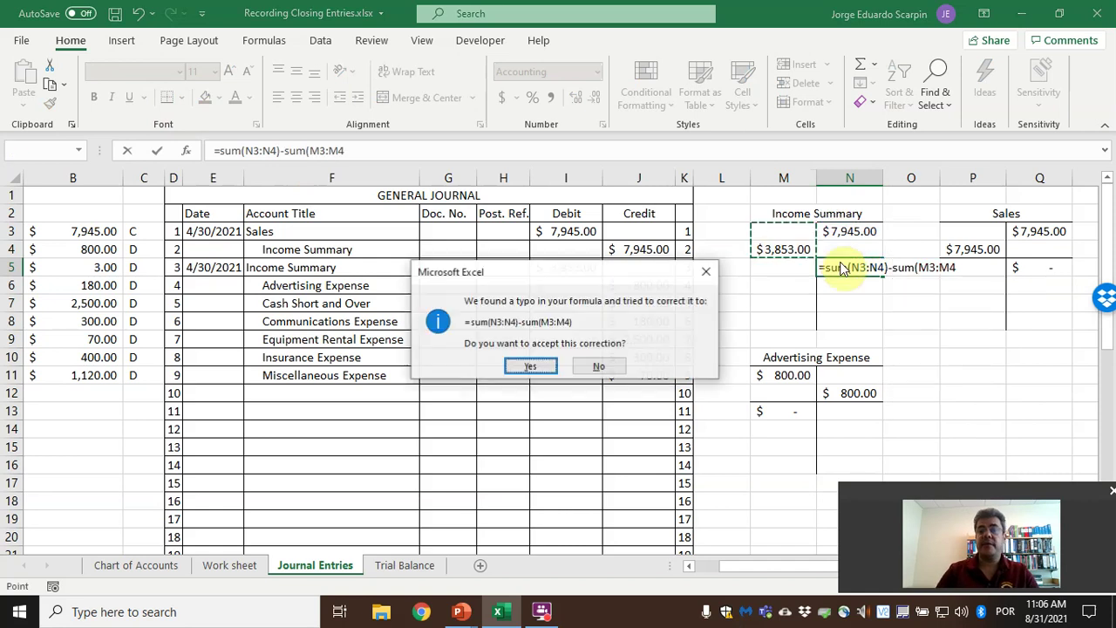
key(Return)
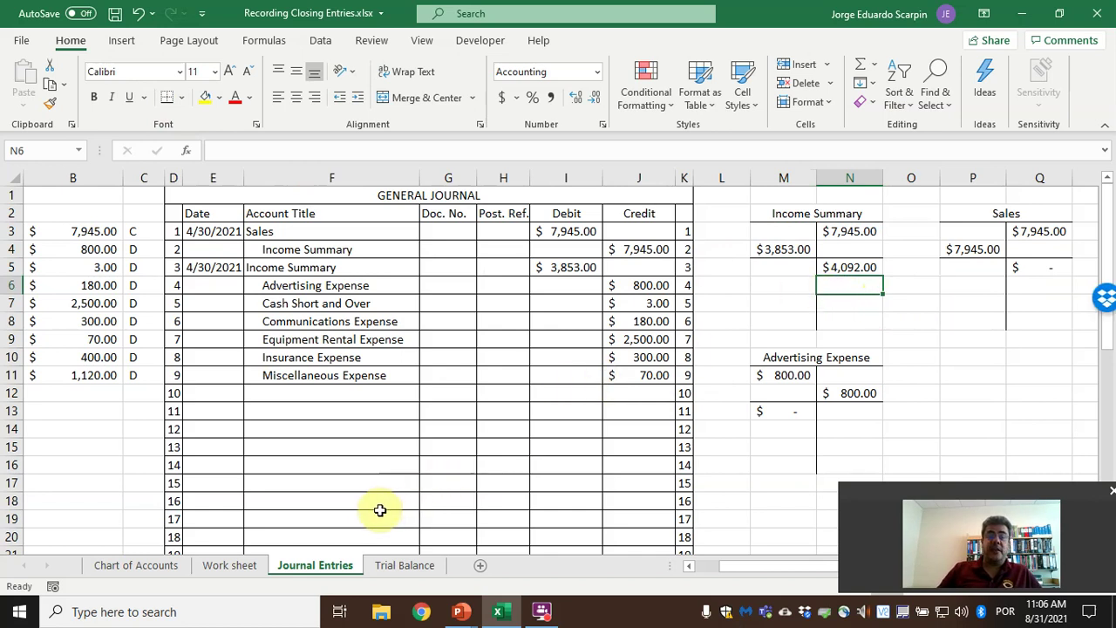
Copy the Miscellaneous Expense journal line to the next row to credit Supplies Expense $400.00.
click(360, 391)
key(Left)
key(Left)
key(Left)
key(Left)
key(Left)
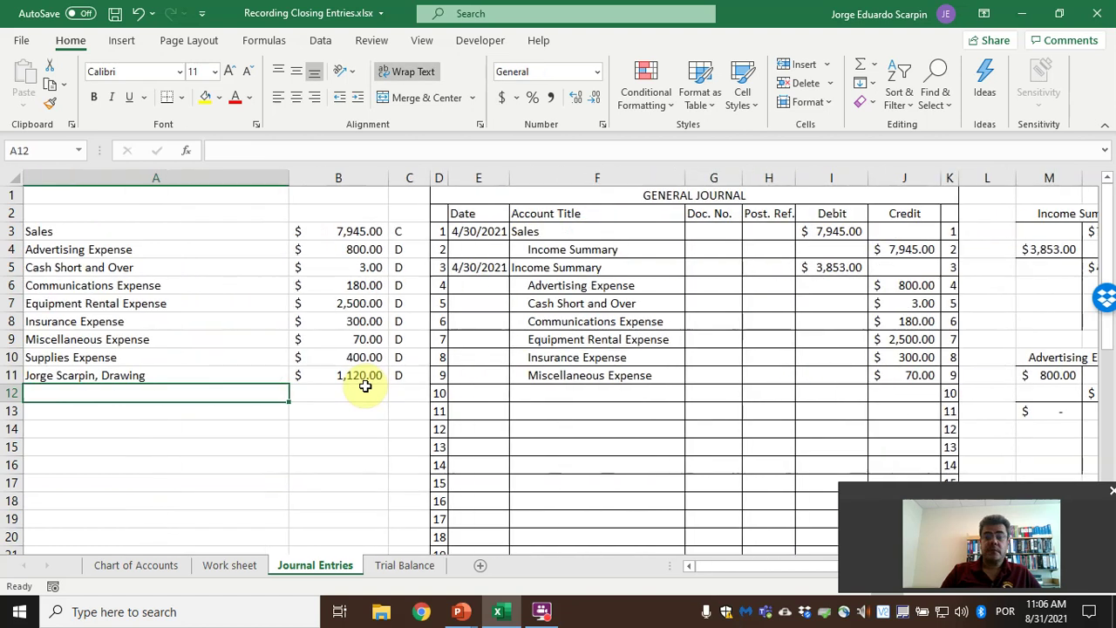
click(364, 382)
key(Right)
key(Right)
key(Right)
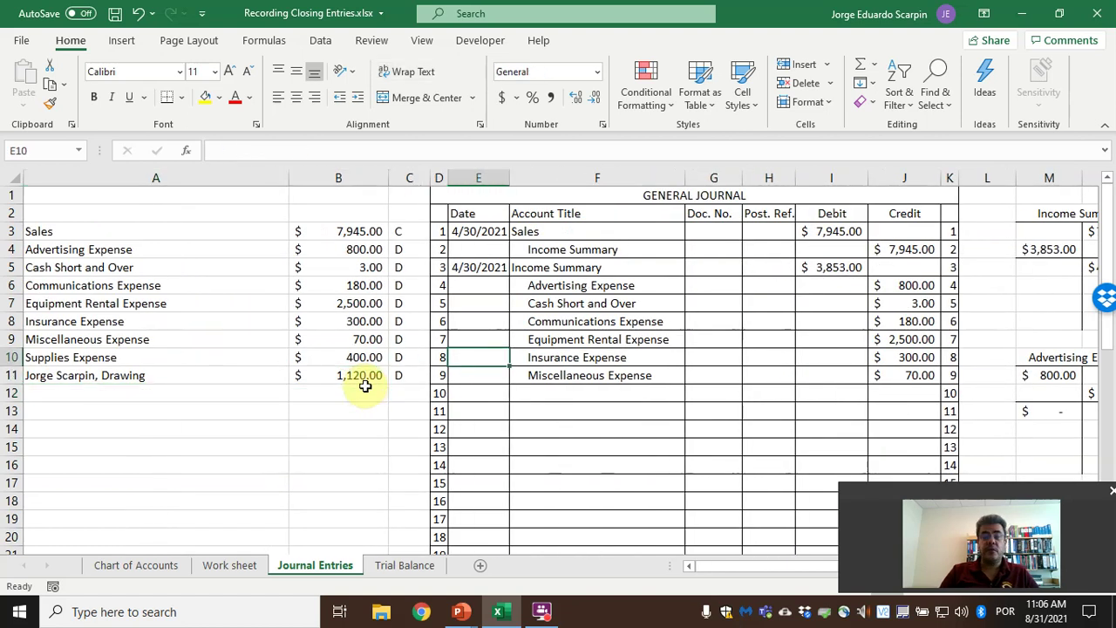
key(Right)
key(shift+Right)
key(shift+Right)
key(shift+Right)
key(shift+Right)
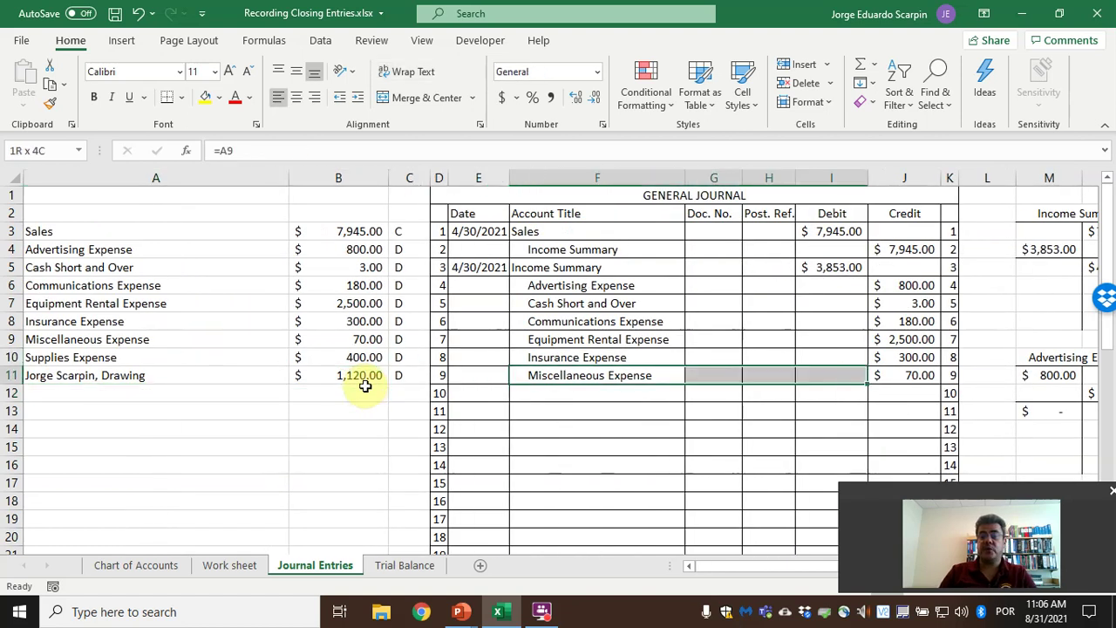
key(ctrl+c)
key(Down)
key(ctrl+v)
Change the Income Summary debit to =SUM(J6:J12), making it $4,253.00 and the balance $3,692.00.
key(Up)
key(Up)
key(Up)
key(Up)
key(Up)
key(Up)
key(Up)
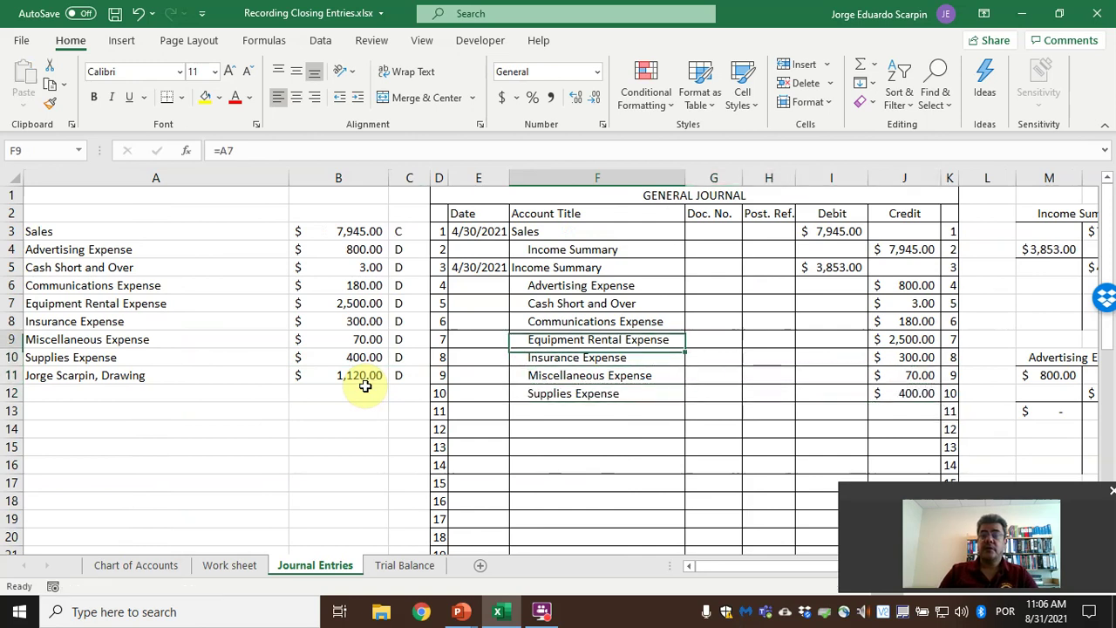
key(Right)
key(Right)
key(Right)
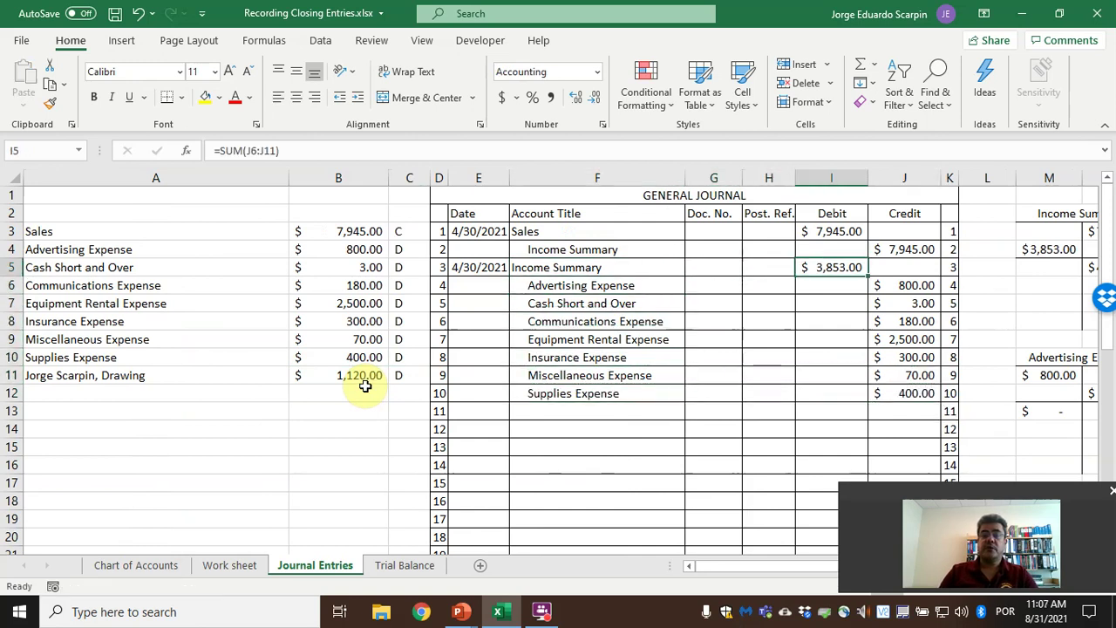
text(=sum()
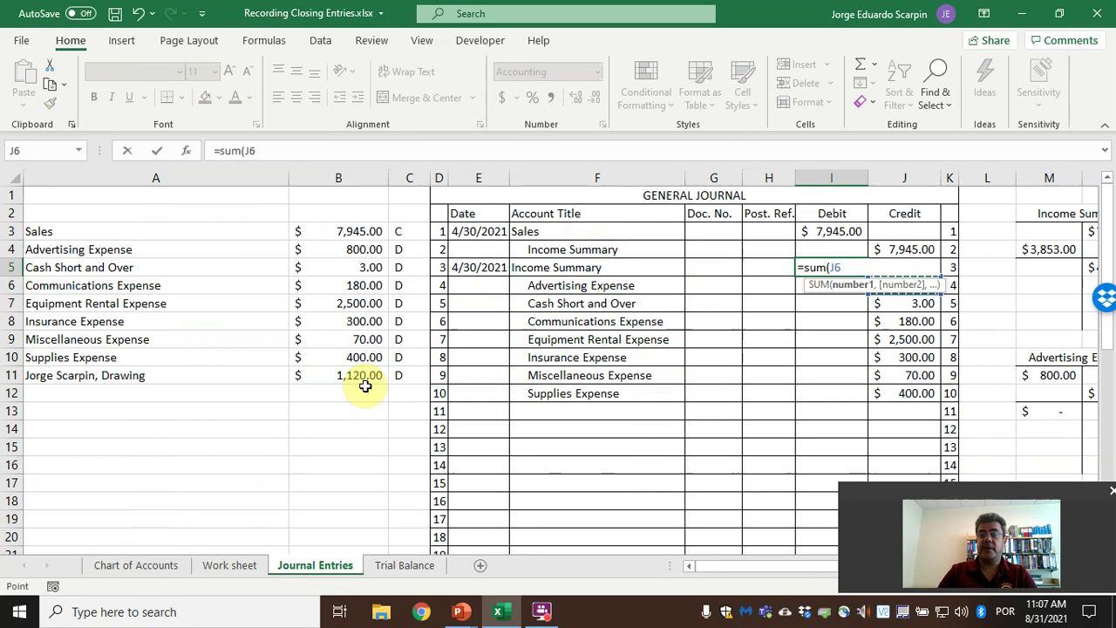
key(shift+Down)
key(shift+Down)
key(shift+Down)
key(shift+Down)
key(shift+Down)
key(shift+Down)
key(Return)
key(Up)
key(Right)
key(Right)
key(Right)
key(Right)
key(Right)
key(Up)
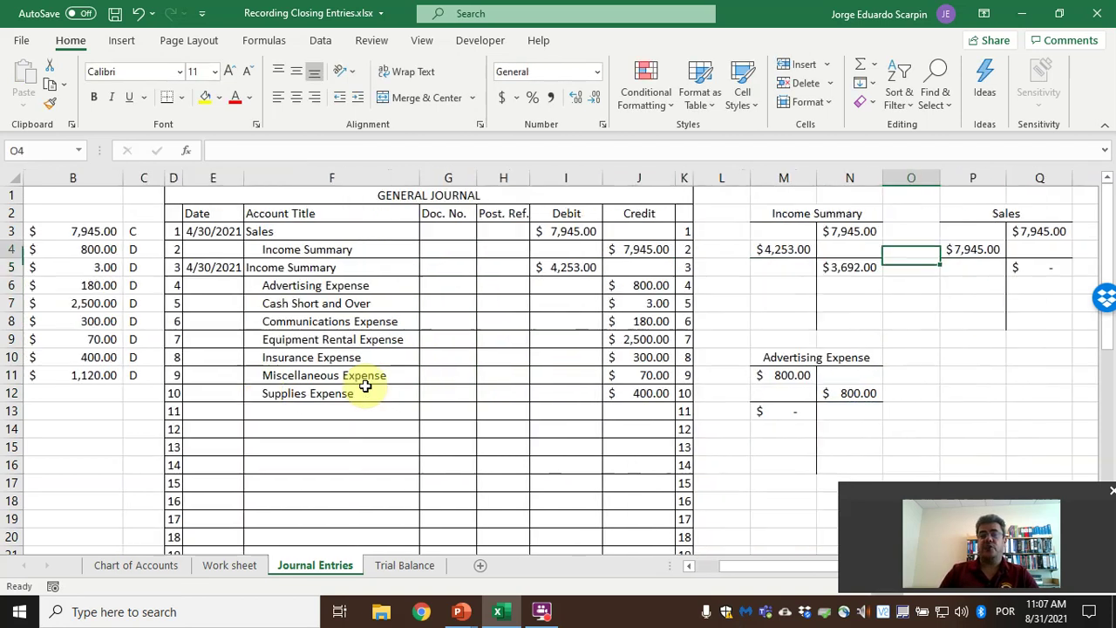
key(Left)
key(Left)
key(Right)
key(Right)
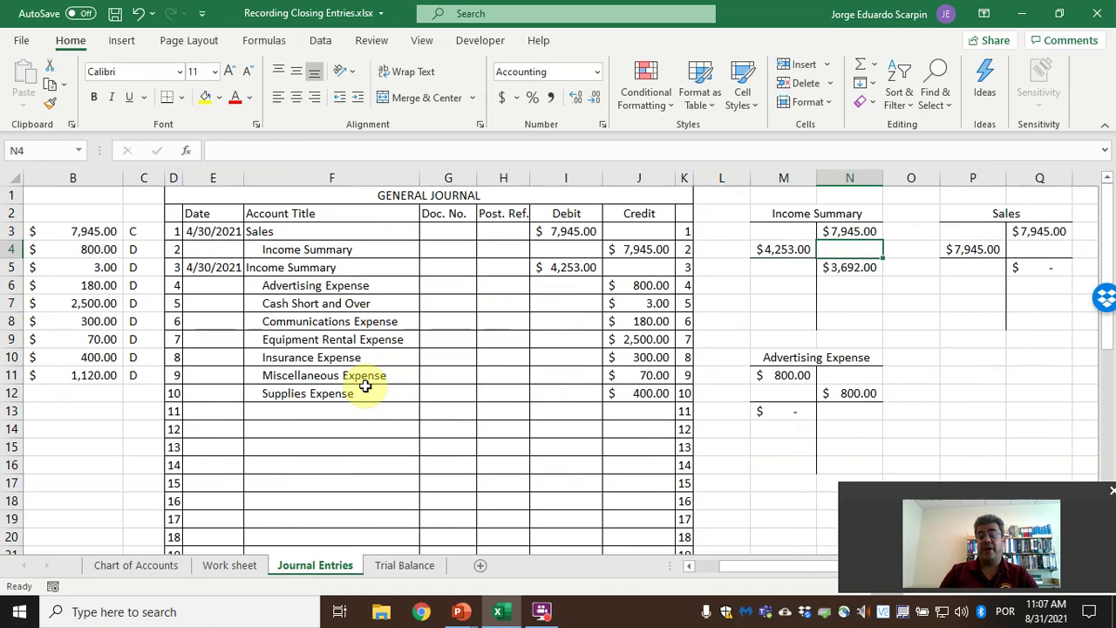
key(Down)
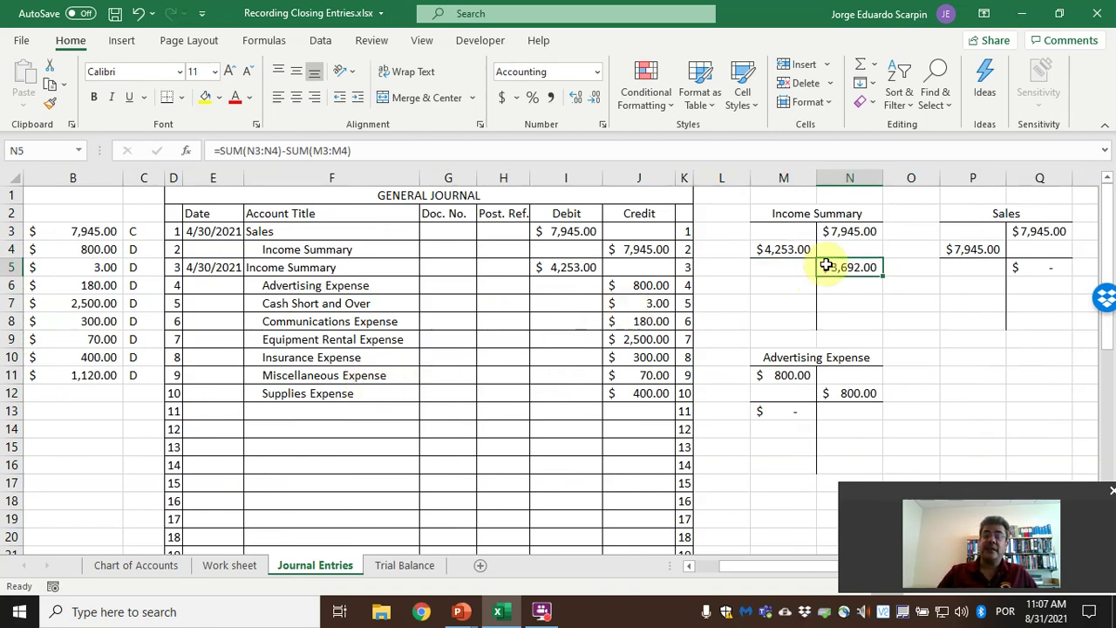
click(242, 566)
scroll(392, 489, down, 1)
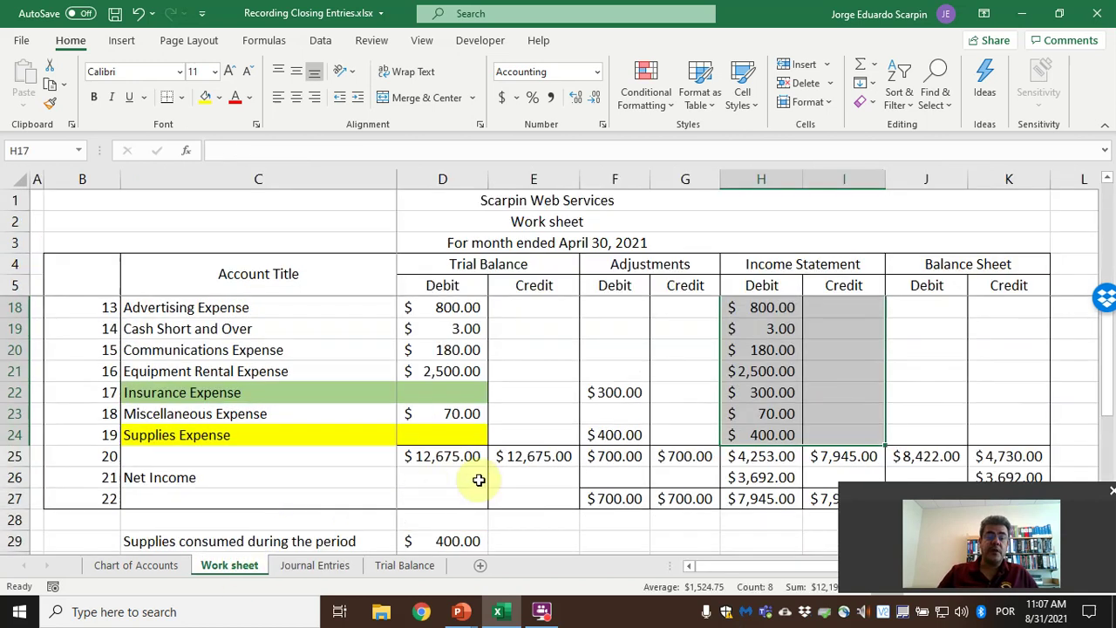
click(731, 477)
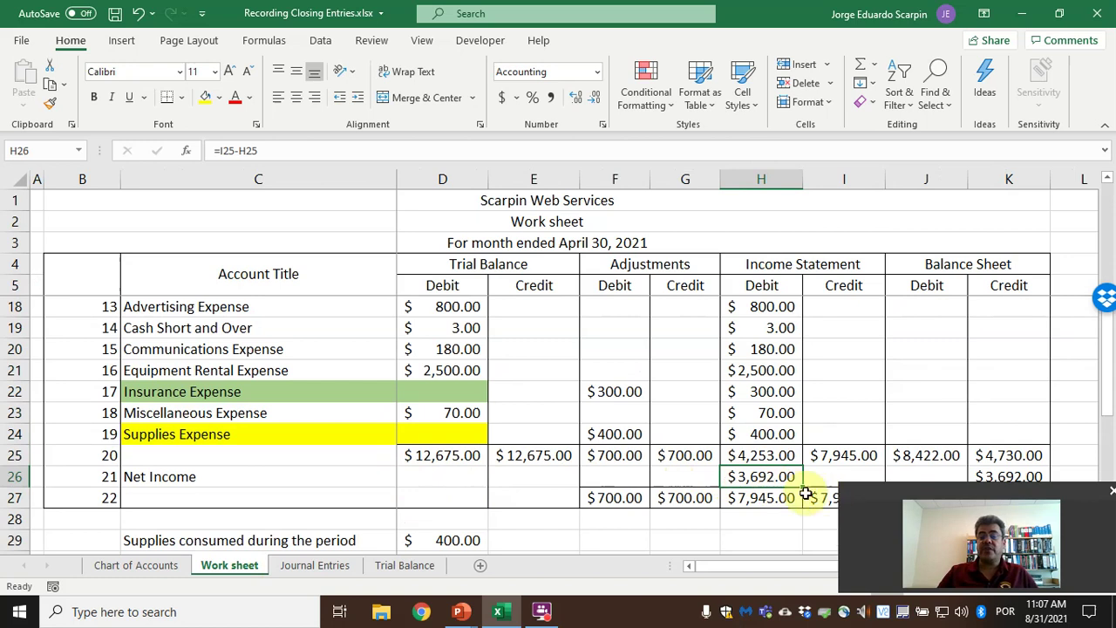
click(330, 565)
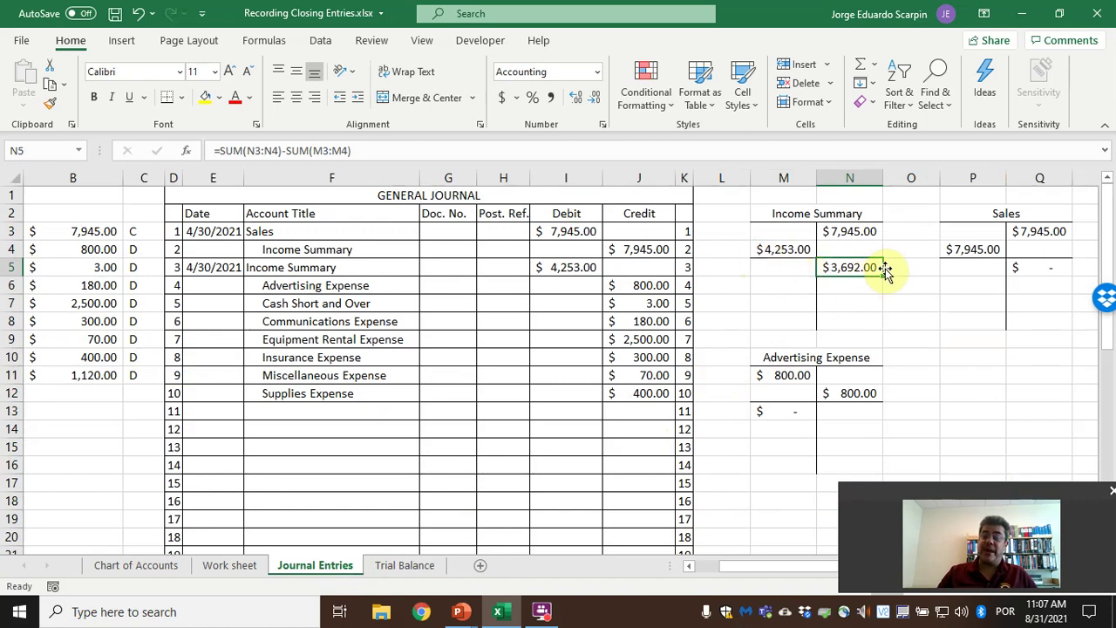
click(378, 568)
click(181, 479)
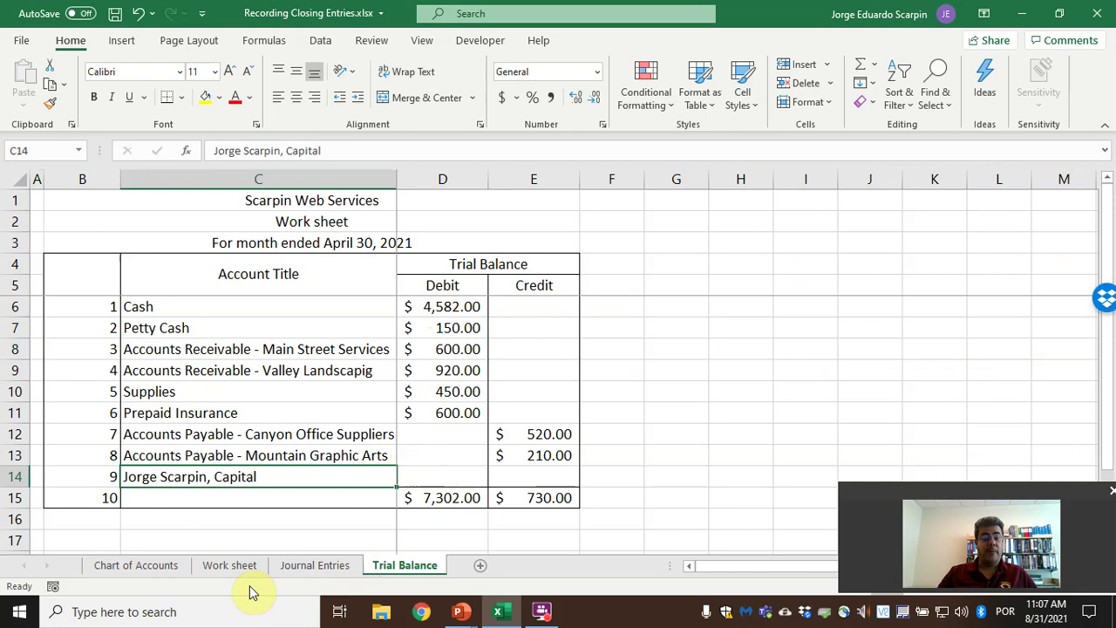
click(228, 565)
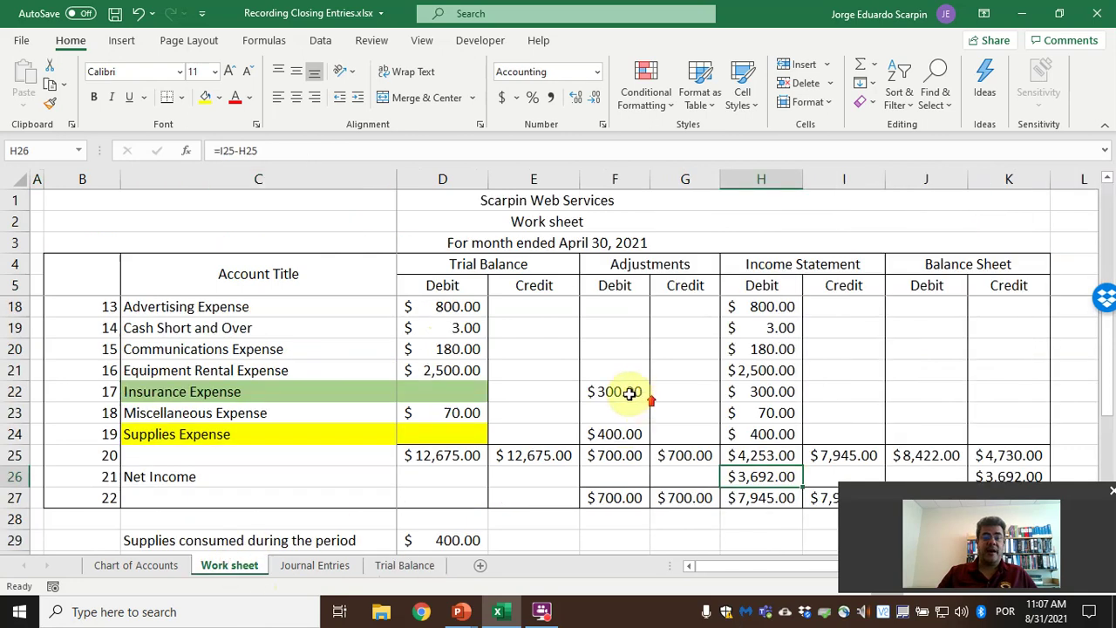
scroll(629, 393, up, 4)
drag(926, 307, 1009, 328)
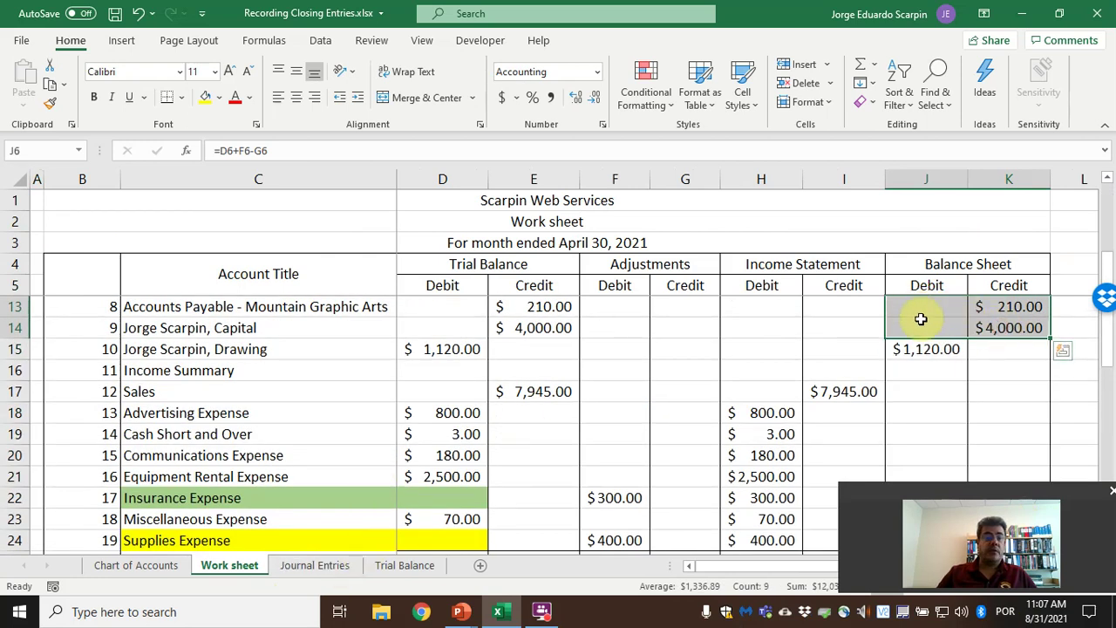
click(402, 567)
click(514, 476)
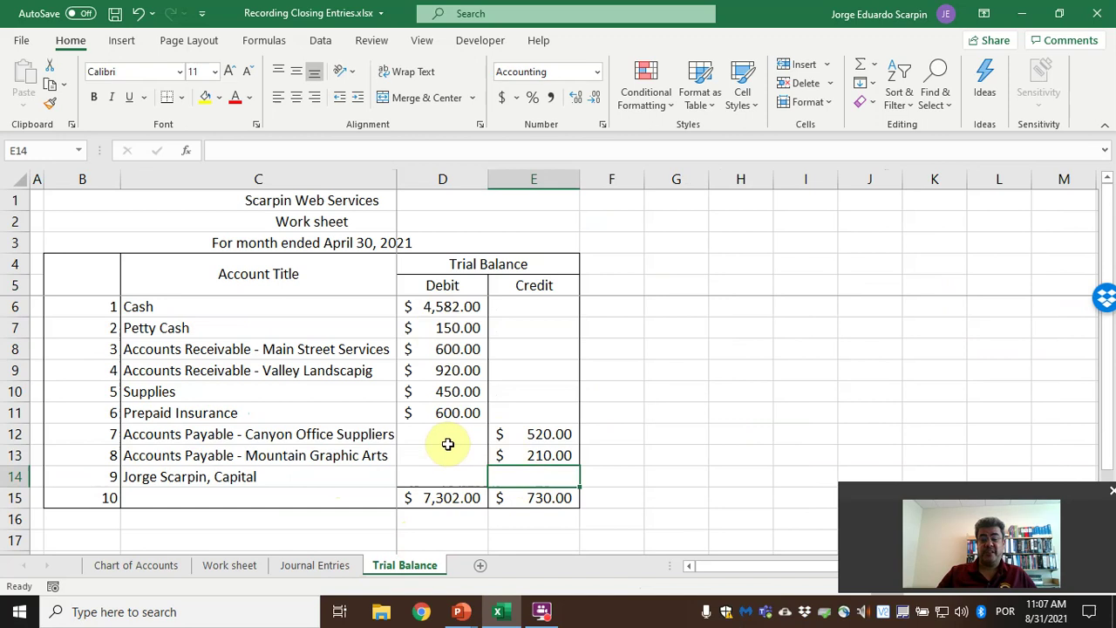
click(319, 567)
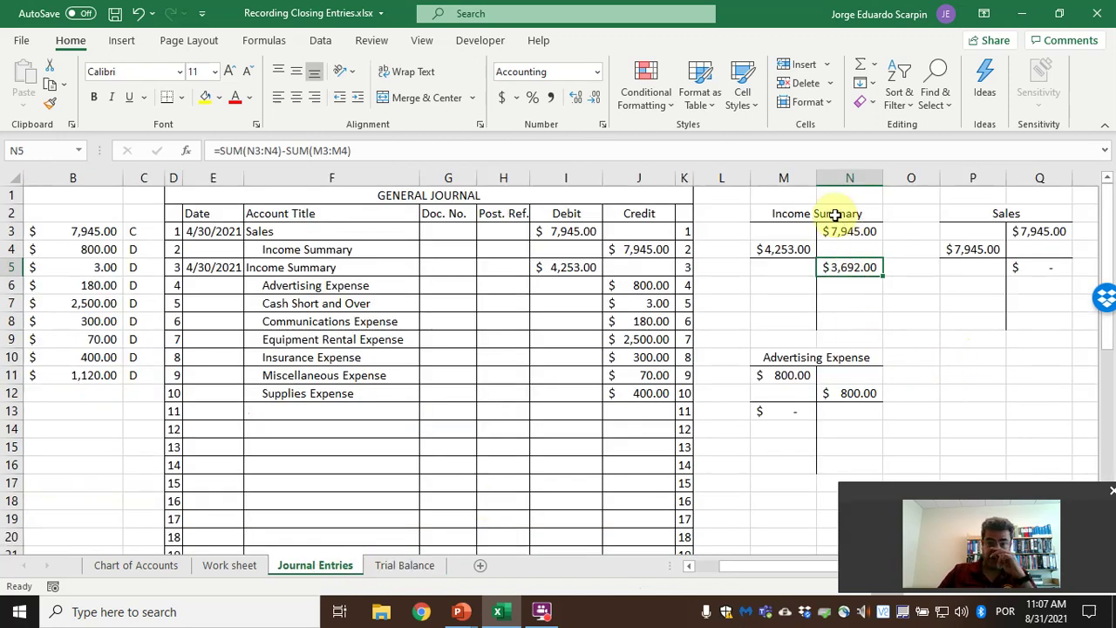
Copy the Advertising Expense T-account M10:N16 and paste it at P10.
drag(852, 361, 832, 460)
key(ctrl+c)
click(977, 357)
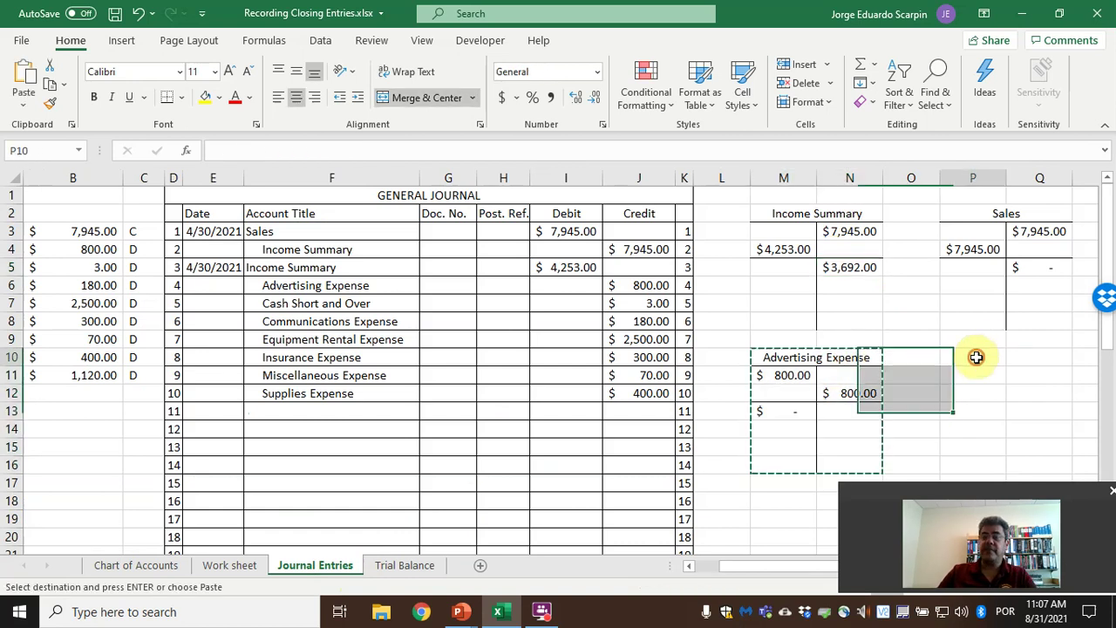
key(ctrl+v)
Delete the copied title from the new T-account at P10.
double_click(1007, 357)
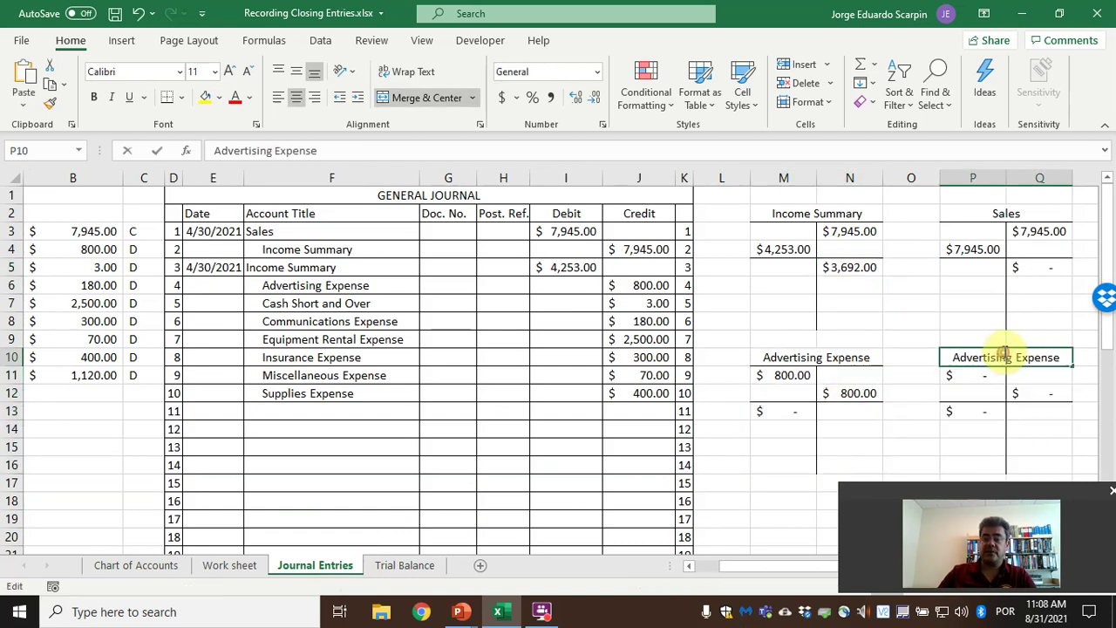
click(988, 355)
key(Delete)
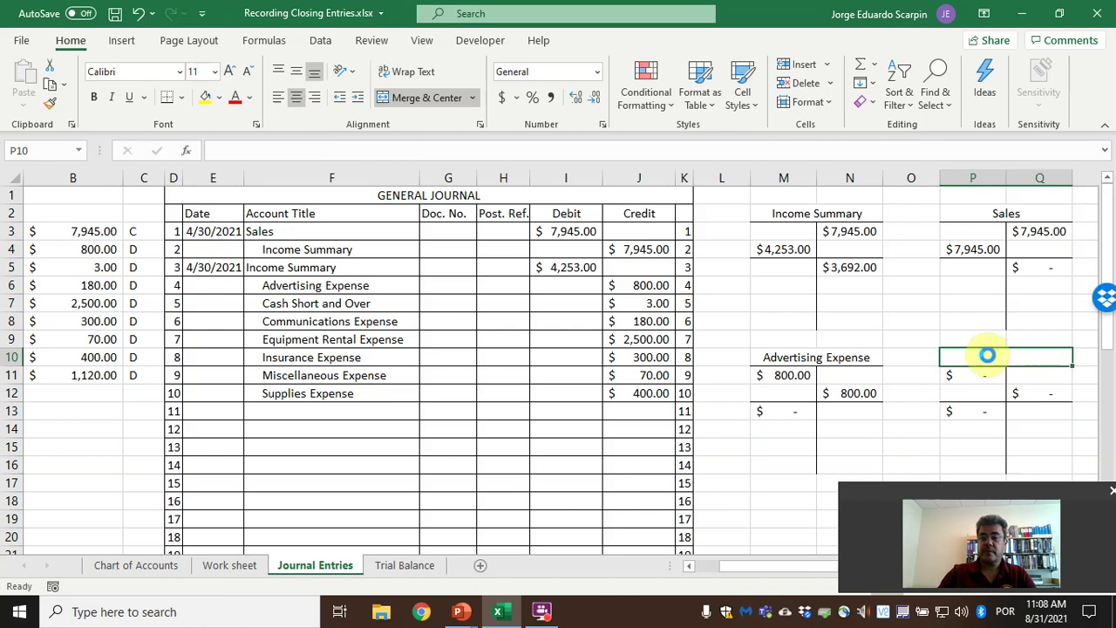
key(Down)
key(shift+Right)
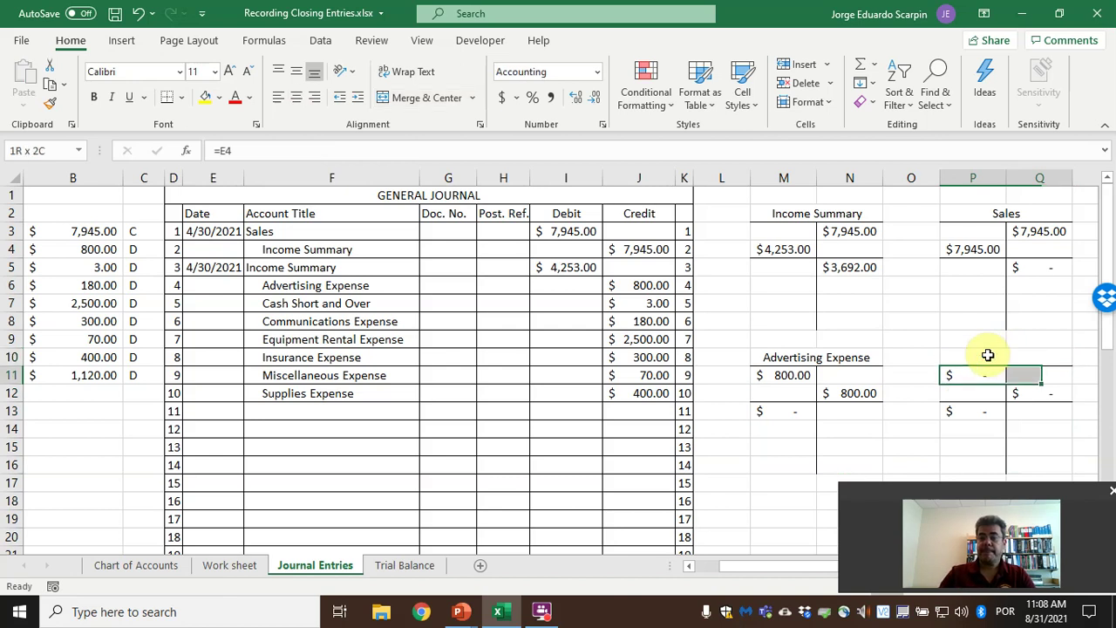
key(shift+Down)
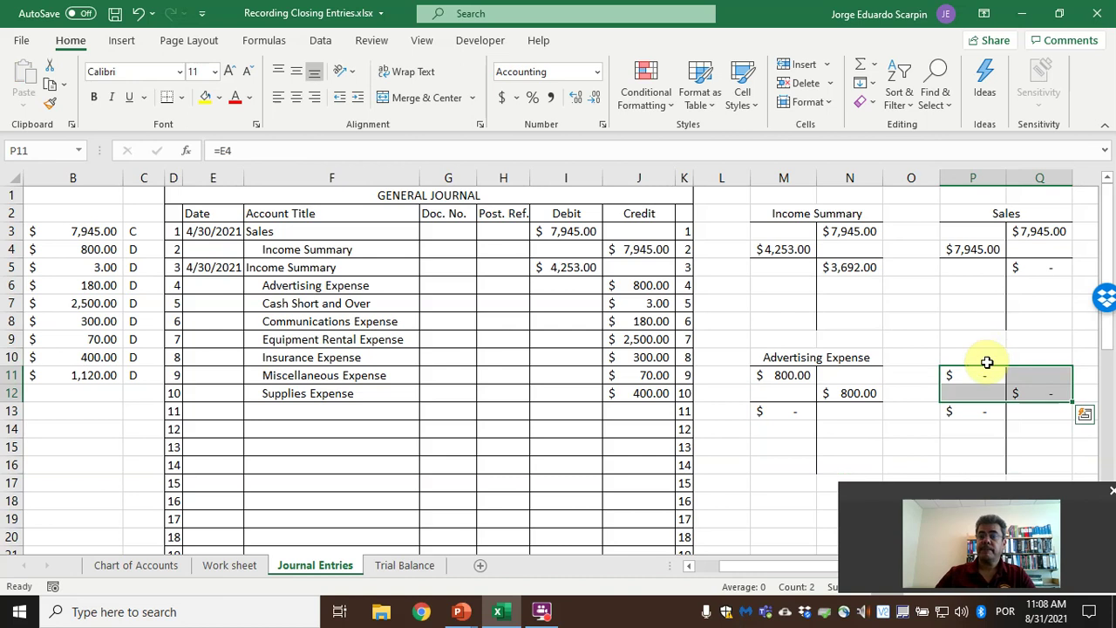
Blank out the copied amounts in the new T-account's rows.
drag(978, 389, 1009, 379)
key(ctrl+c)
key(Escape)
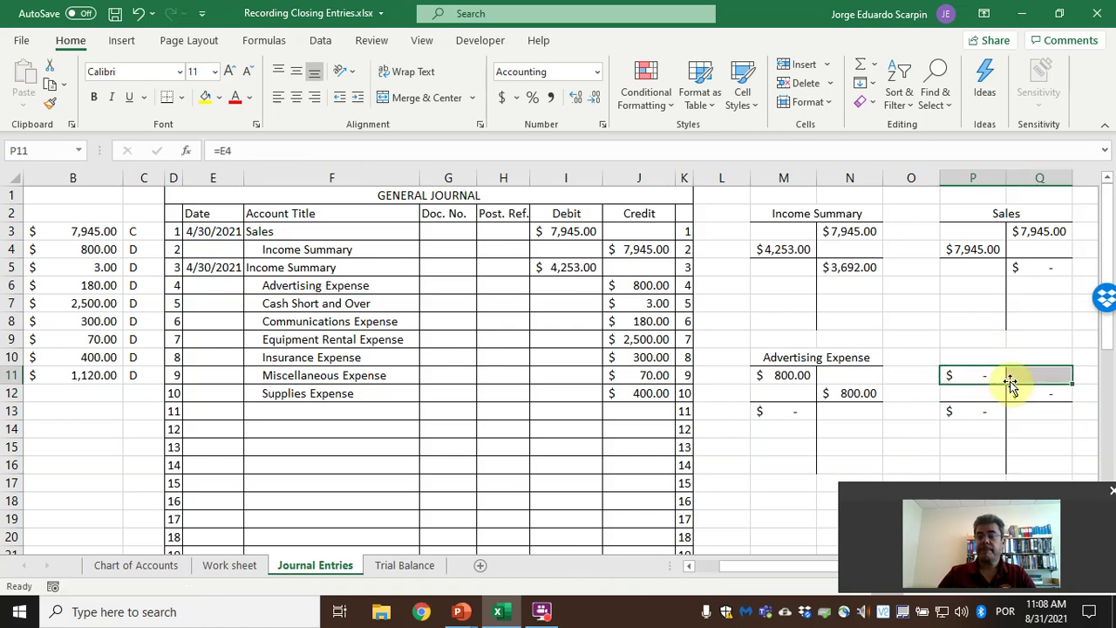
key(Down)
key(Down)
key(Down)
key(Down)
key(shift+Right)
key(ctrl+c)
drag(1009, 380, 1011, 381)
key(Down)
key(Left)
key(shift+Right)
key(shift+Down)
key(shift+Down)
key(shift+Down)
key(Delete)
click(1007, 380)
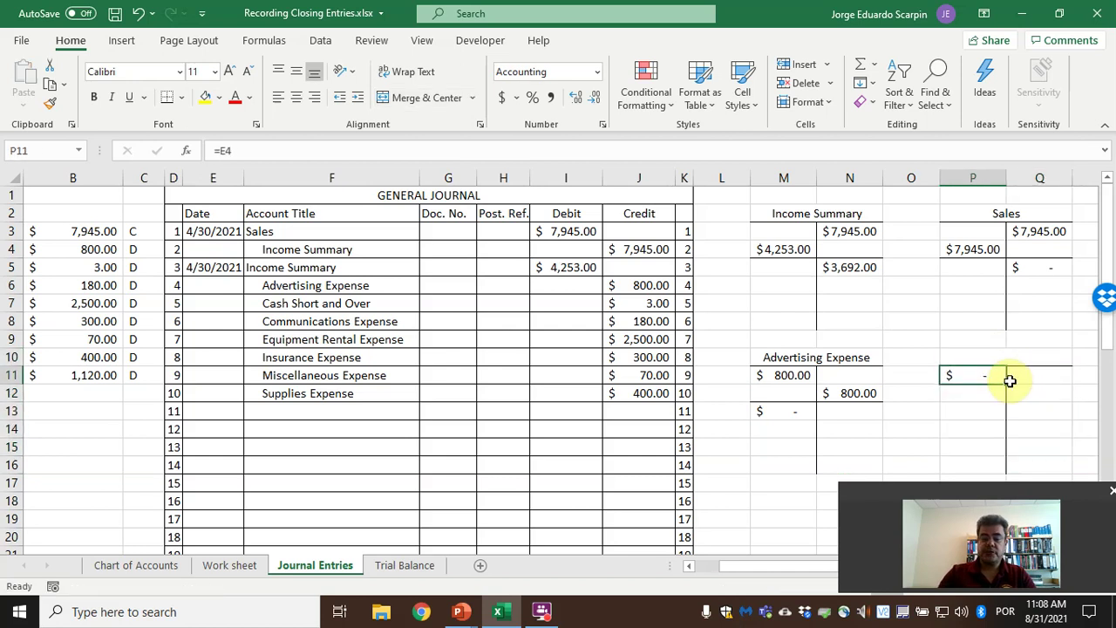
Copy the blank T-account P10:Q16 and paste another copy at M18.
drag(988, 361, 994, 468)
key(ctrl+c)
click(811, 501)
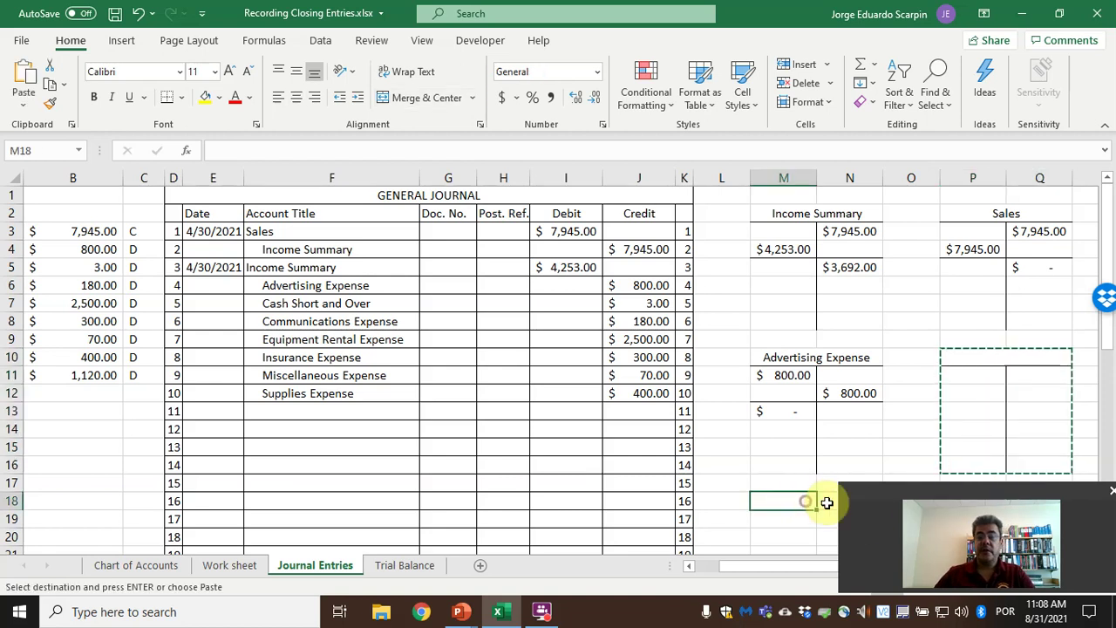
key(ctrl+v)
click(990, 360)
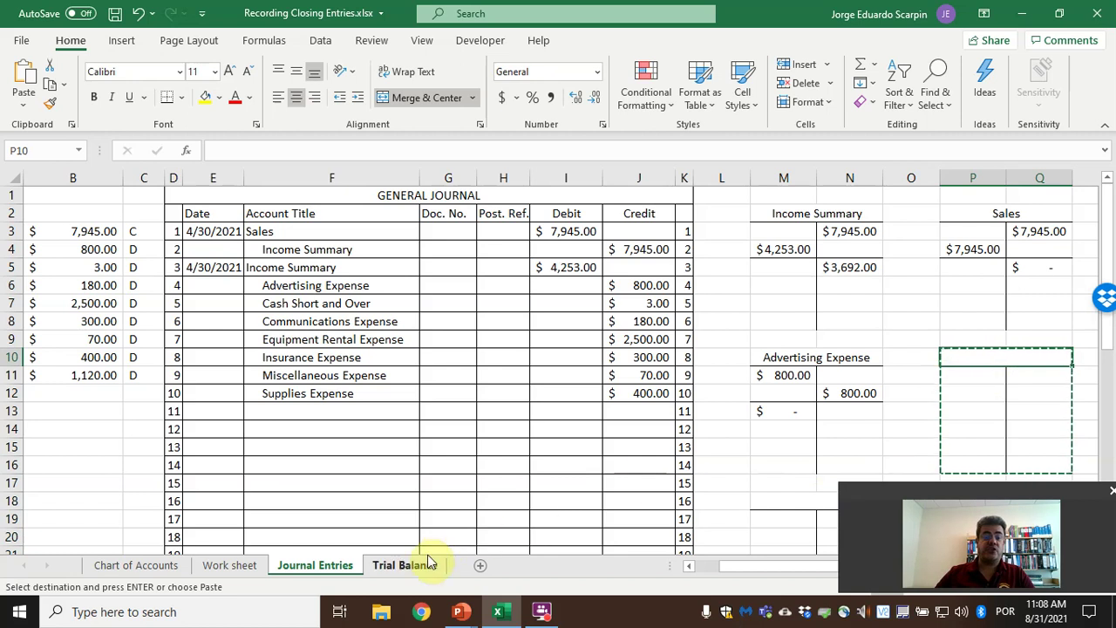
Copy the owner's Capital account title from the Work sheet into P10 on Journal Entries.
click(231, 567)
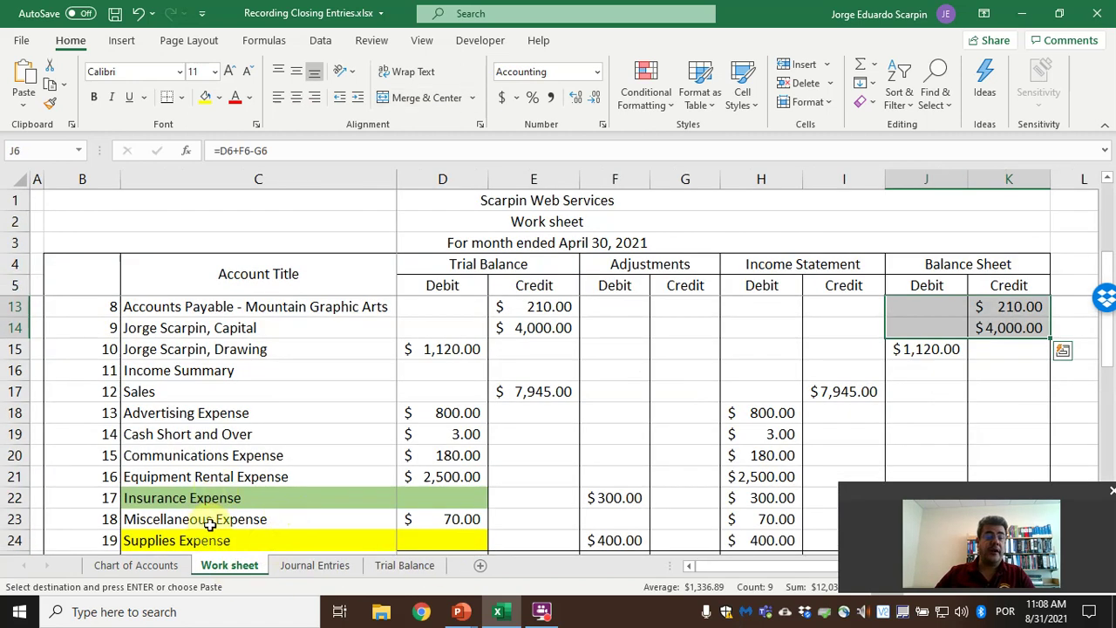
scroll(231, 493, up, 2)
click(251, 455)
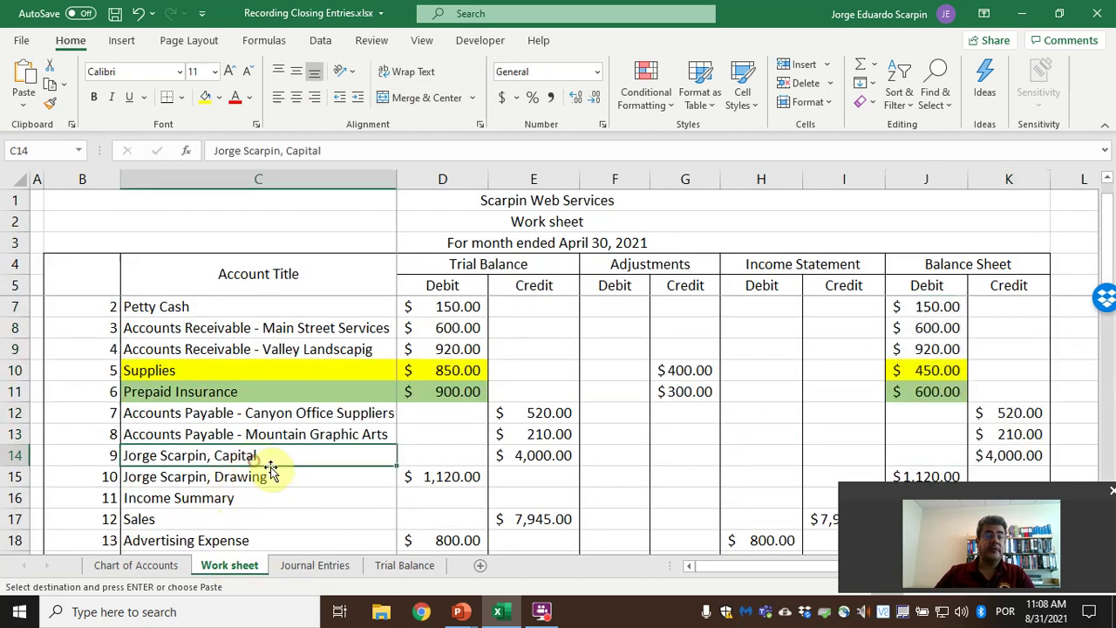
key(ctrl+c)
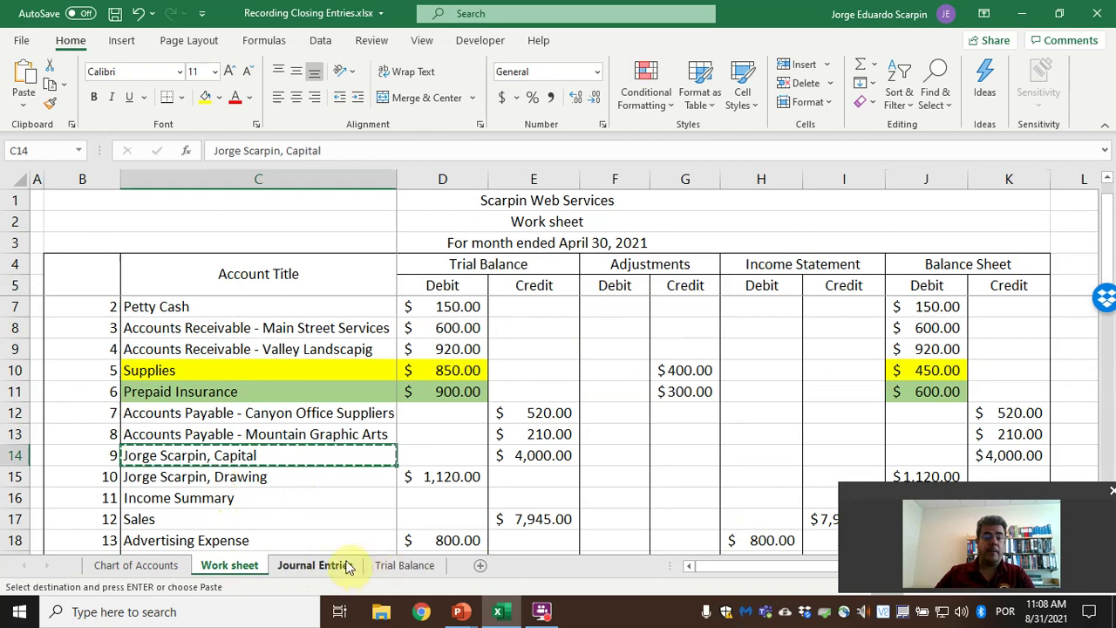
drag(338, 149, 6, 97)
key(ctrl+c)
key(Escape)
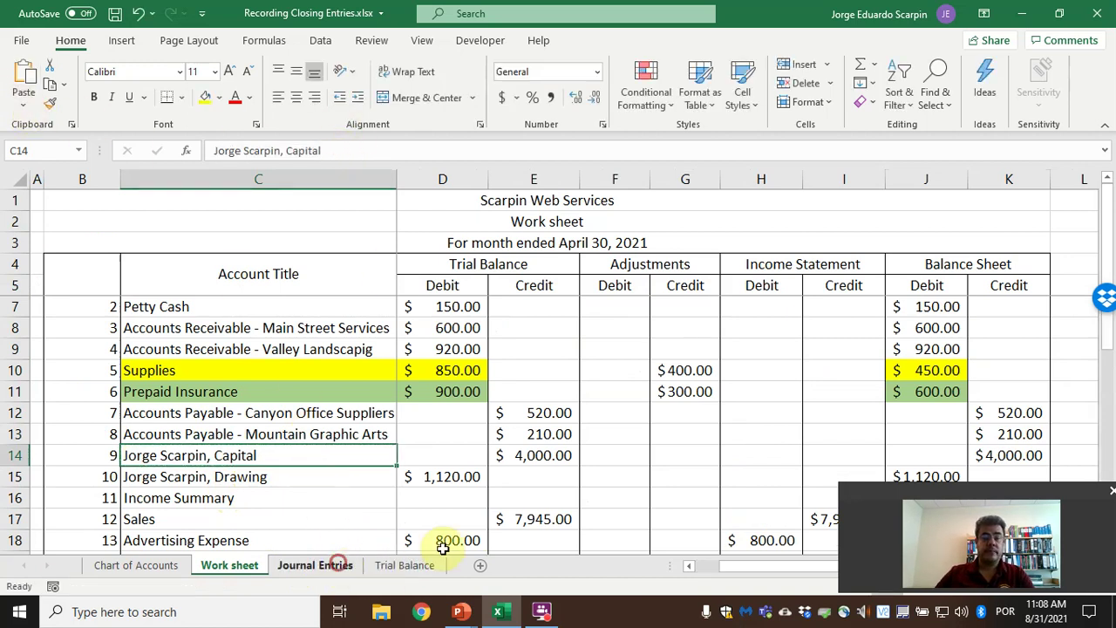
click(330, 565)
click(337, 149)
key(ctrl+v)
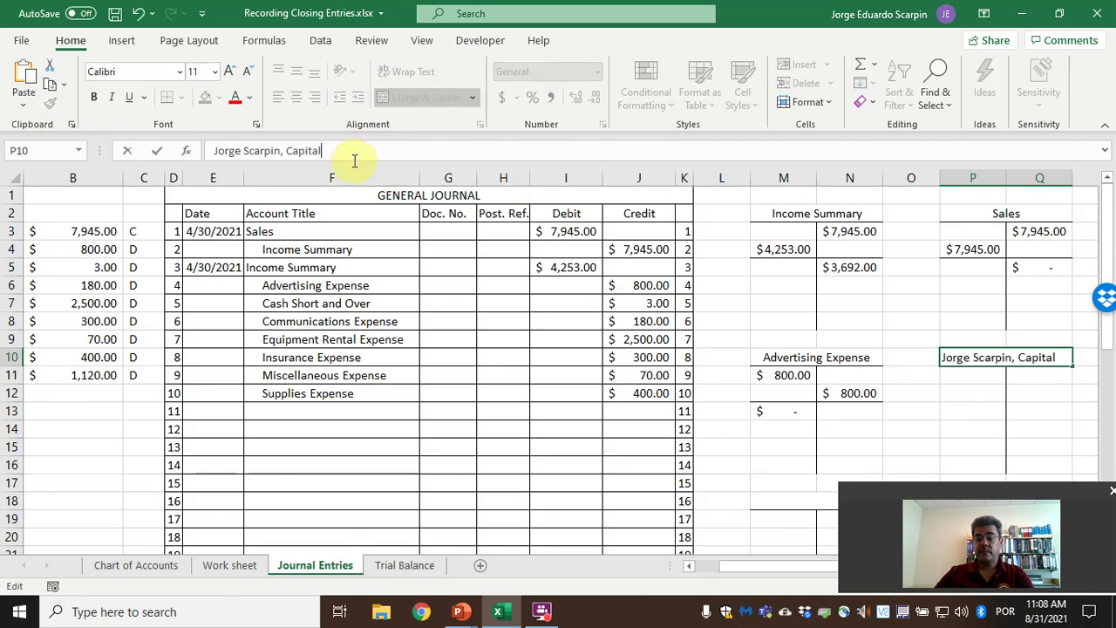
key(Return)
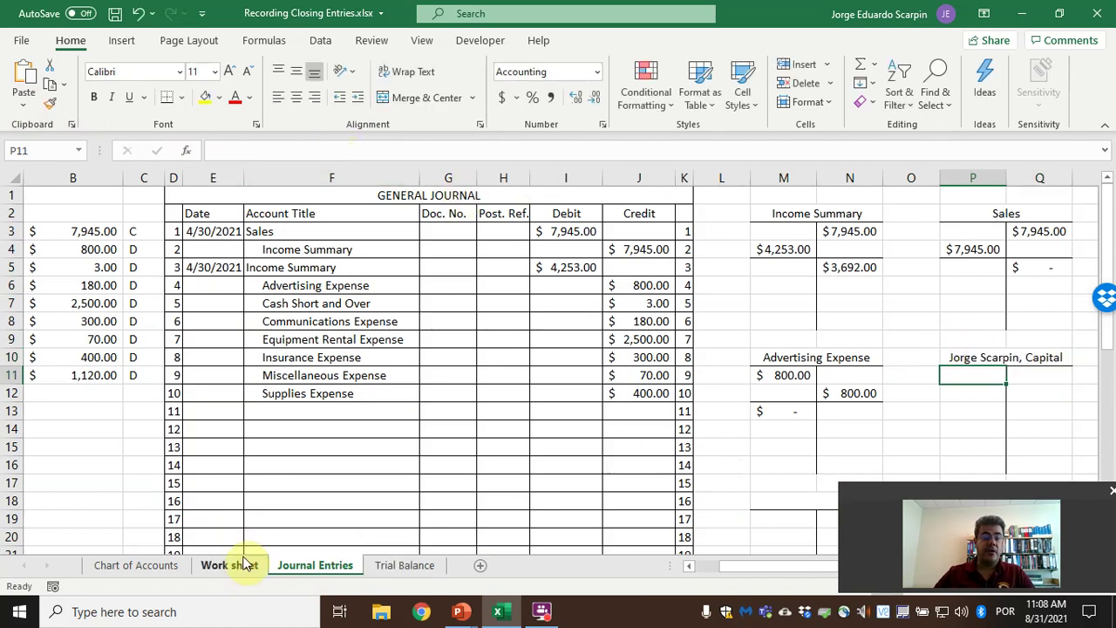
Copy the owner's Drawing title from Work sheet C15 into M18 on Journal Entries.
click(230, 565)
scroll(237, 510, down, 1)
scroll(256, 413, up, 1)
scroll(249, 324, down, 2)
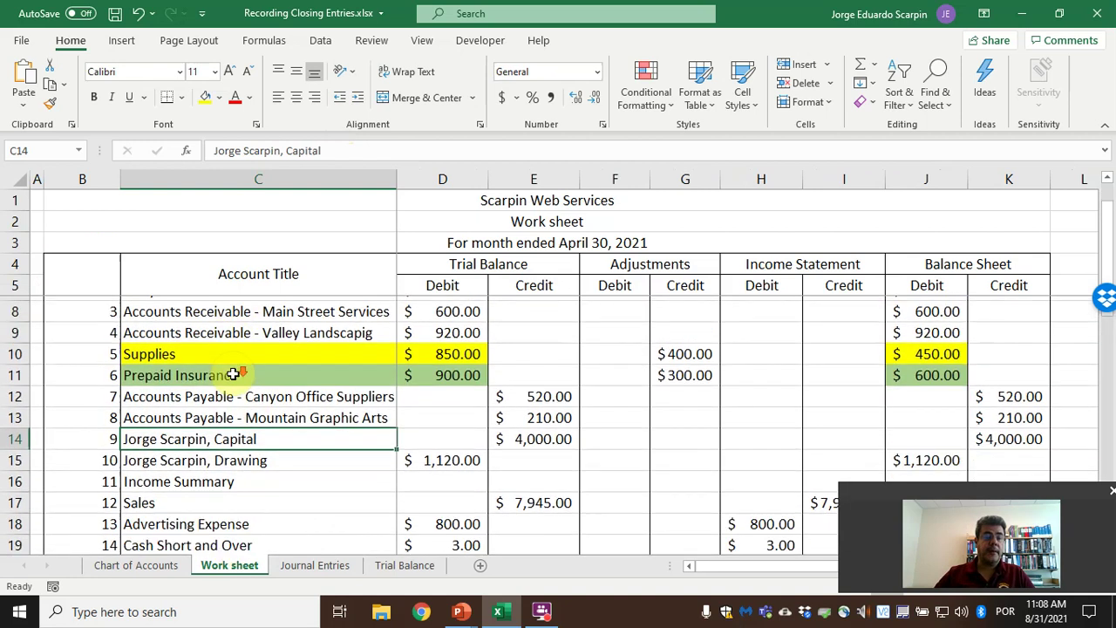
click(222, 436)
drag(364, 149, 165, 144)
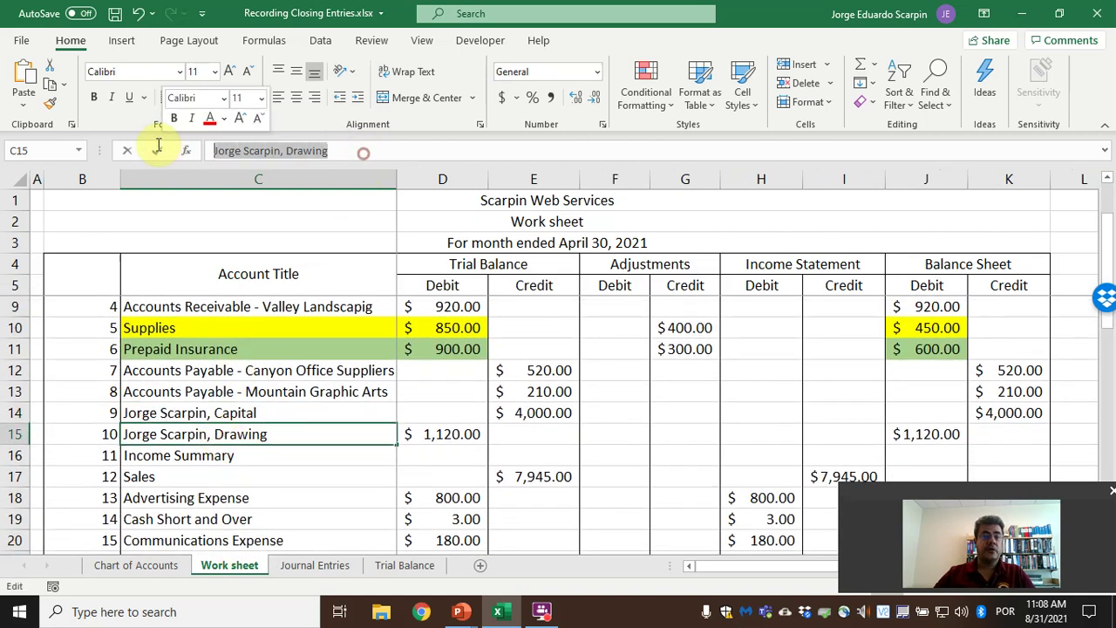
key(ctrl+c)
key(Escape)
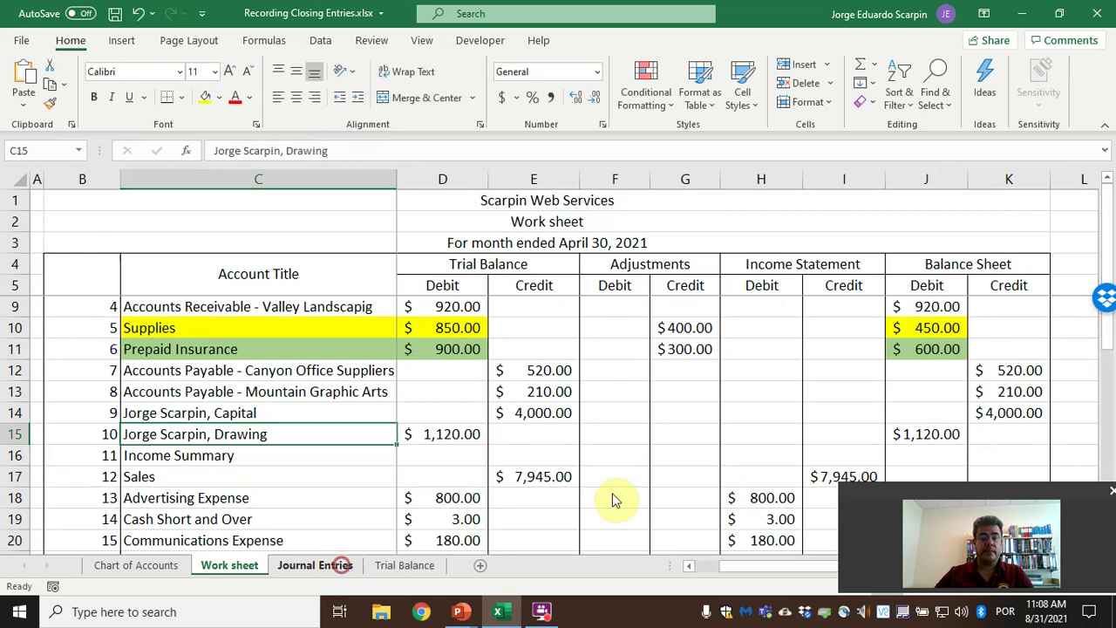
click(336, 565)
click(804, 502)
click(388, 144)
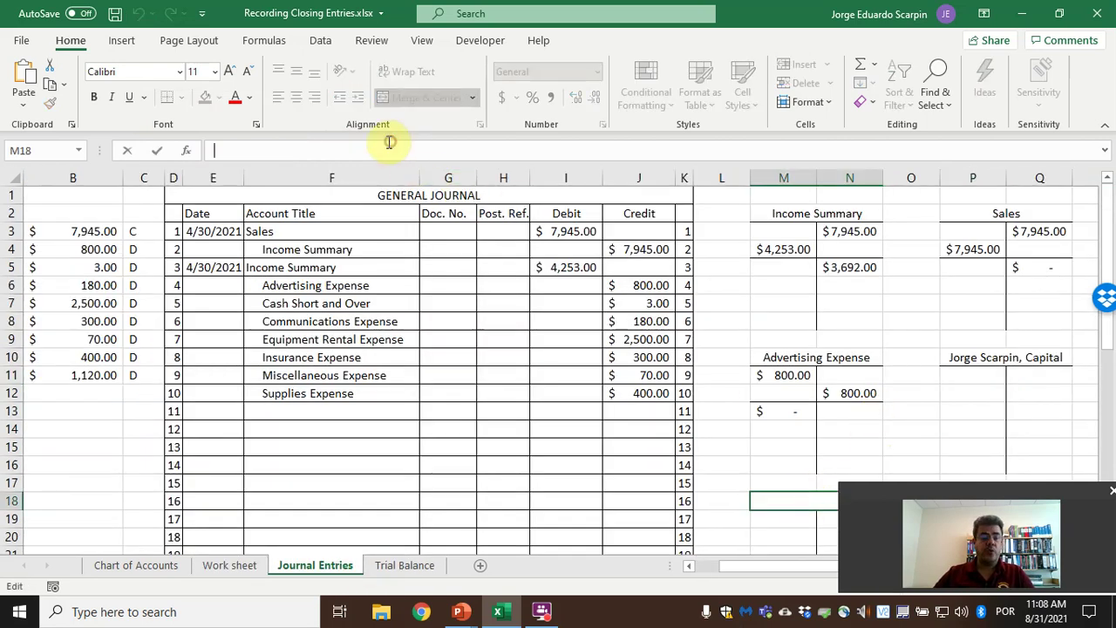
key(ctrl+v)
key(Return)
scroll(785, 331, down, 2)
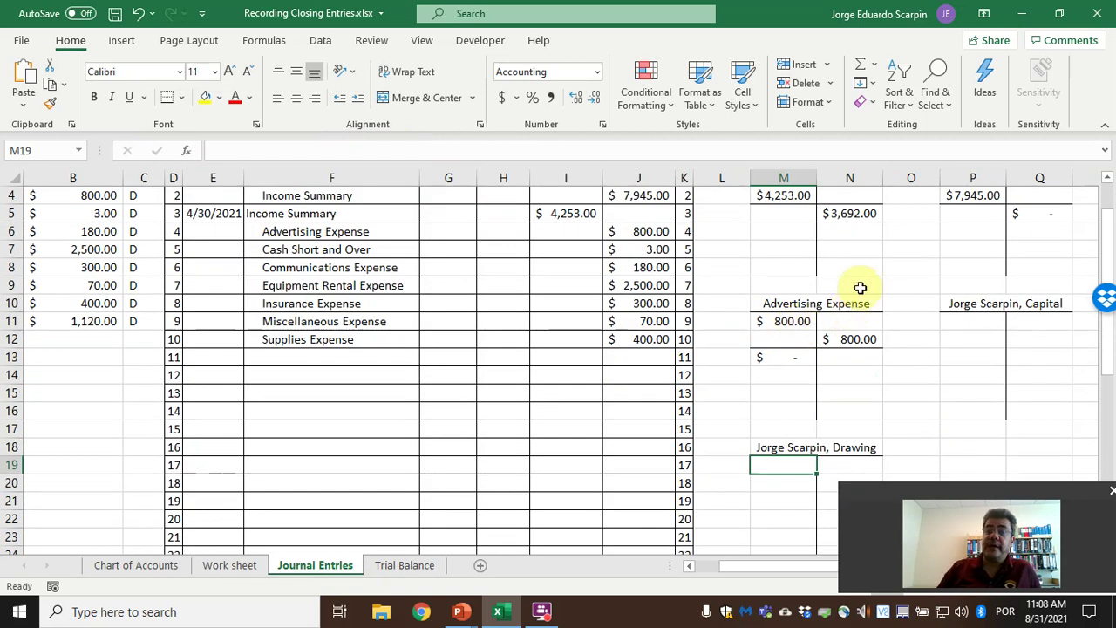
click(1017, 325)
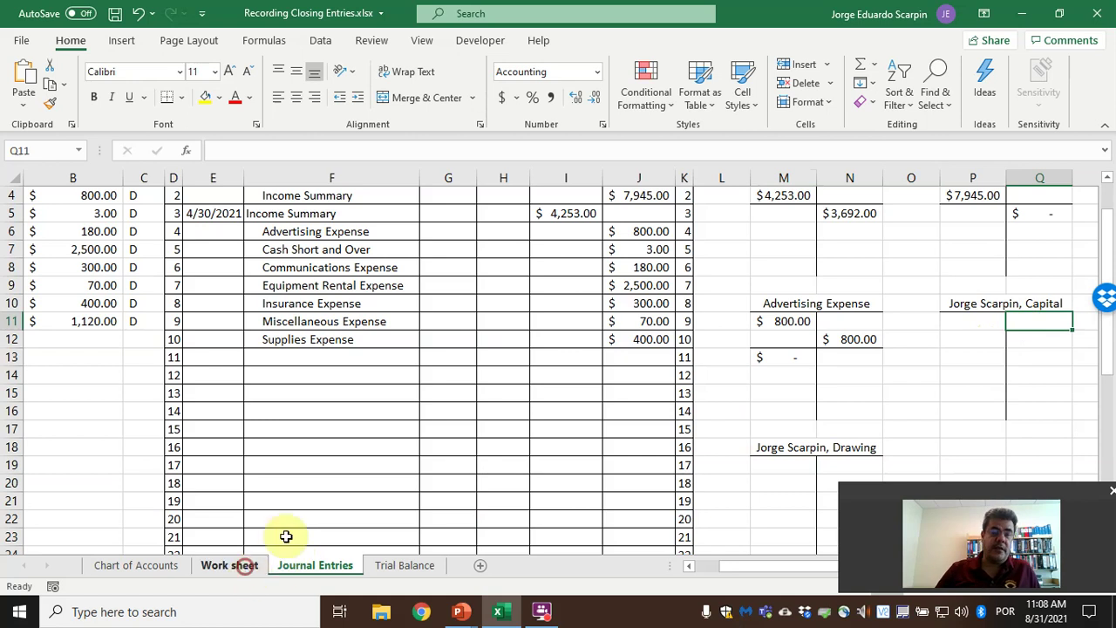
Enter the $4,000.00 Capital balance from Work sheet K14 as the credit in Q11.
click(229, 565)
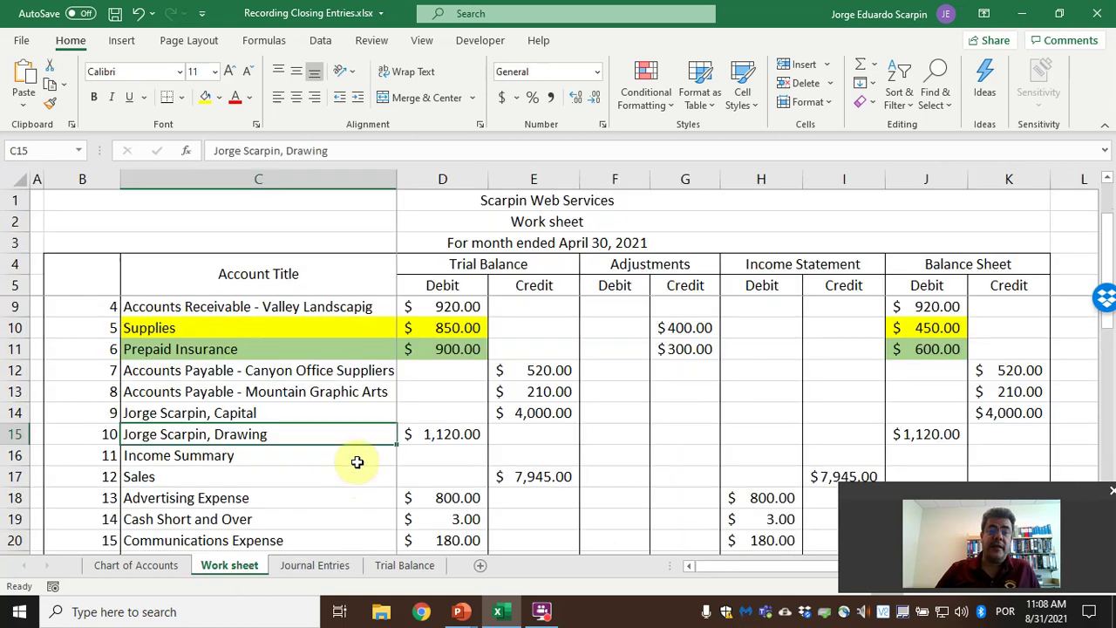
click(1033, 419)
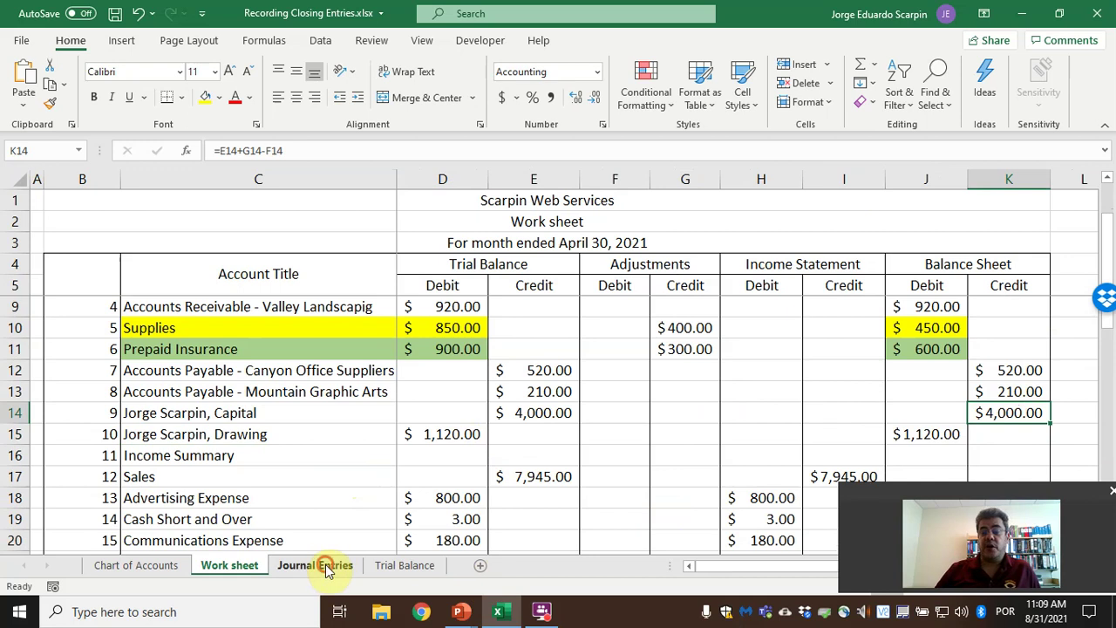
click(316, 565)
text(4000)
key(Return)
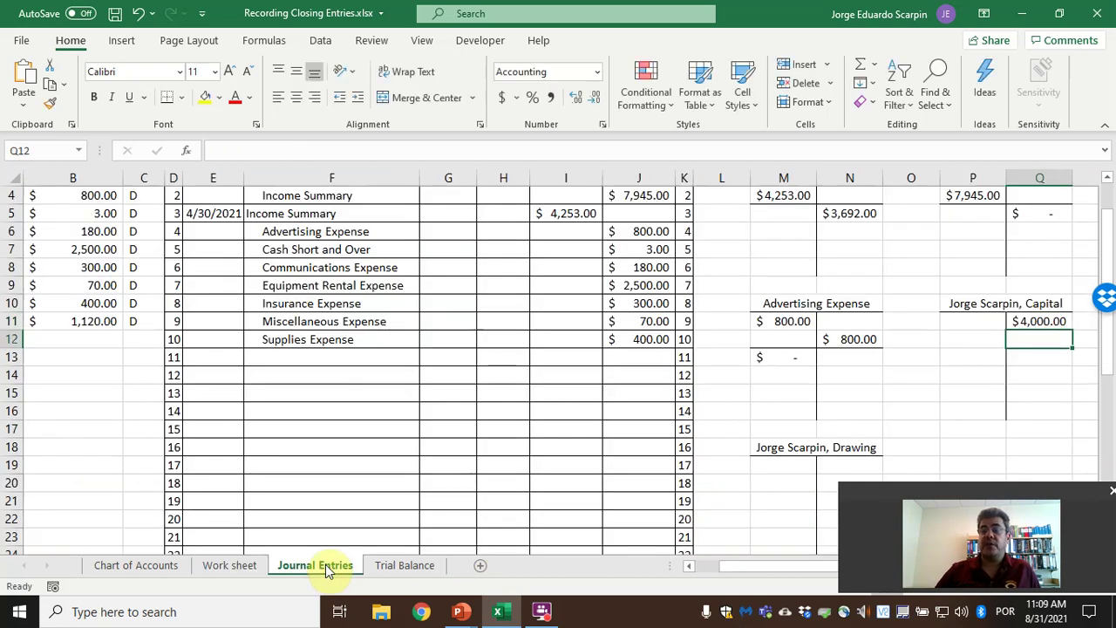
Fill the Sales (Q3), Advertising Expense (M11) and Capital (Q11) balances yellow.
scroll(947, 351, up, 1)
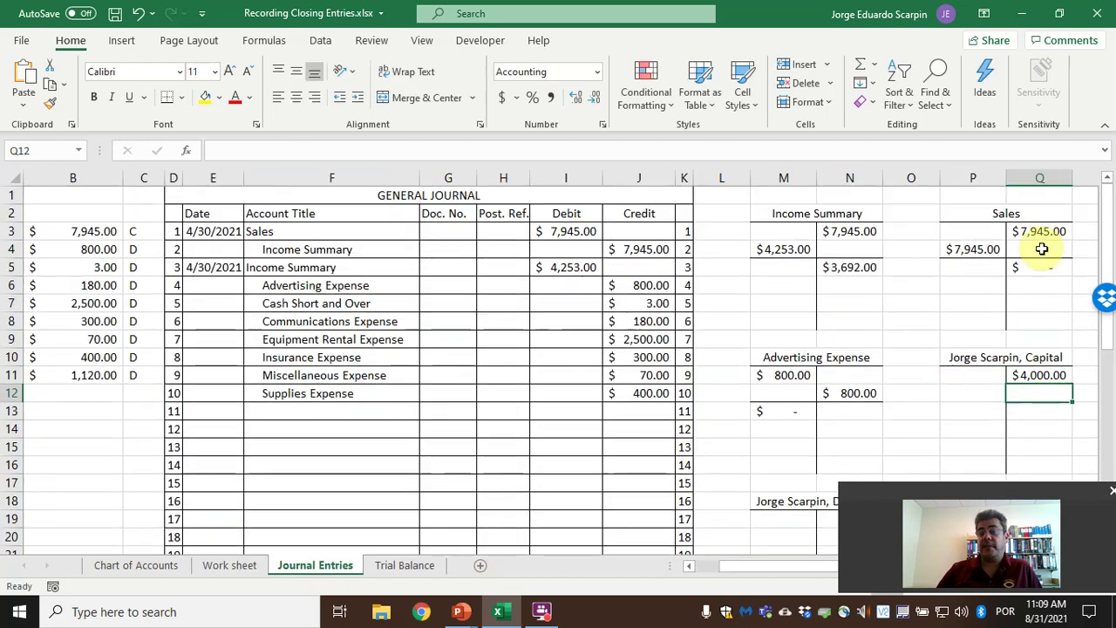
click(1037, 232)
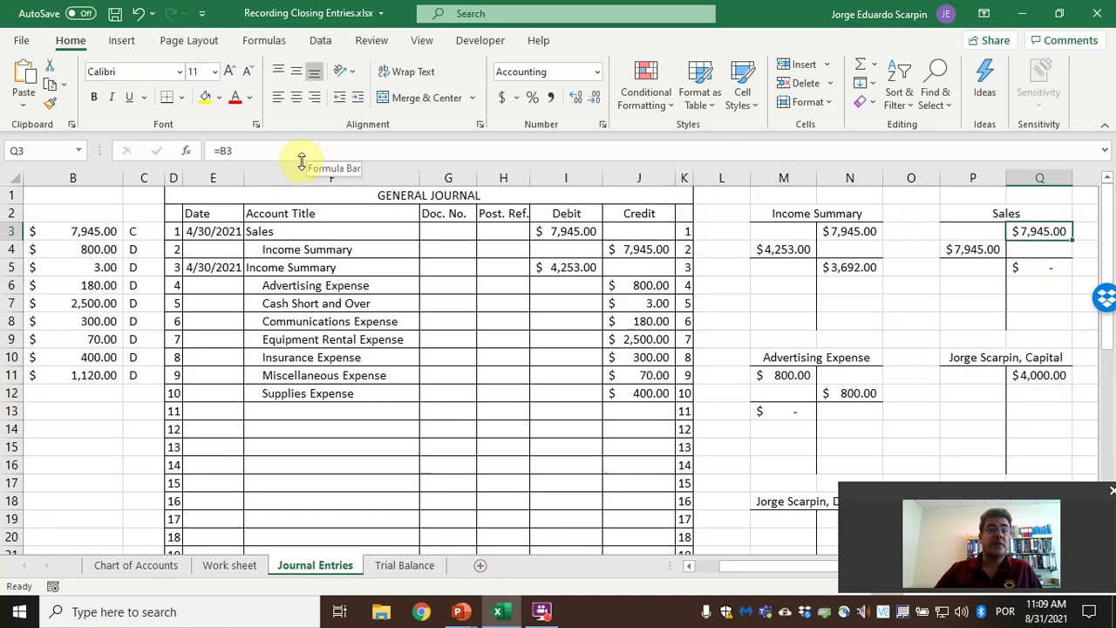
click(785, 374)
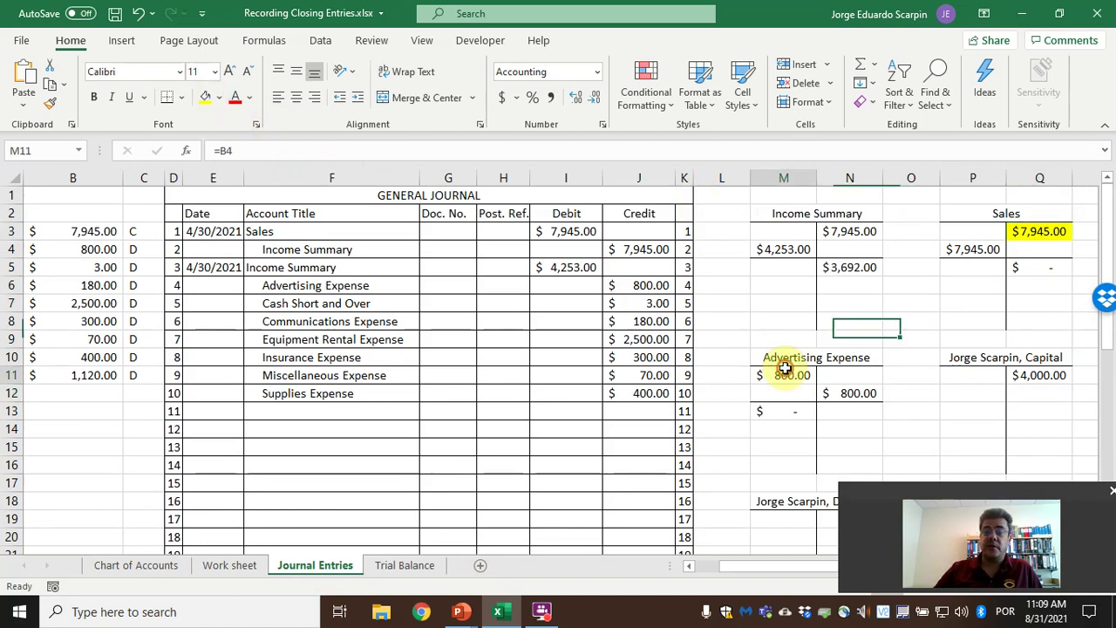
click(209, 97)
click(1012, 375)
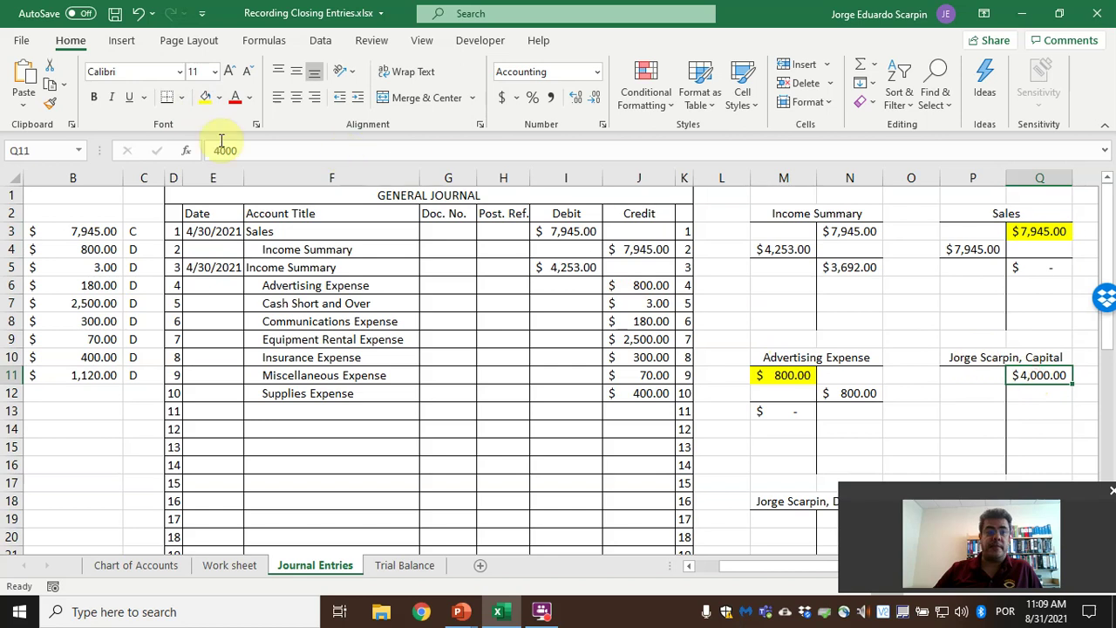
click(207, 98)
Check the Drawing balance in Work sheet J15 and highlight the $1,120.00 Drawing debit in M19 yellow.
scroll(785, 428, down, 1)
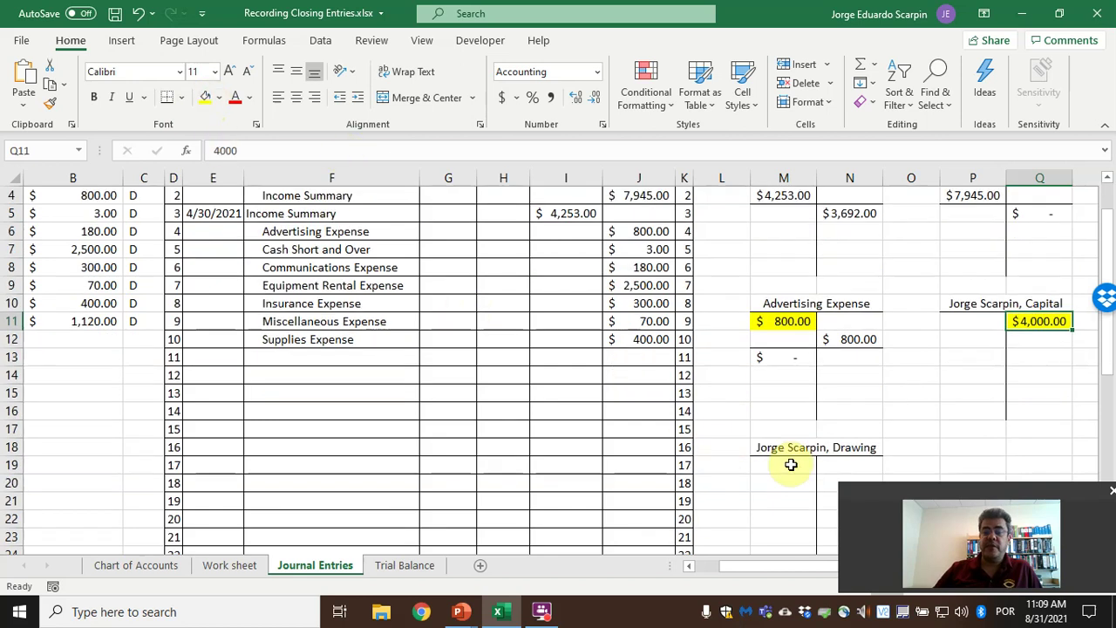
click(787, 465)
click(1024, 320)
click(768, 467)
click(218, 567)
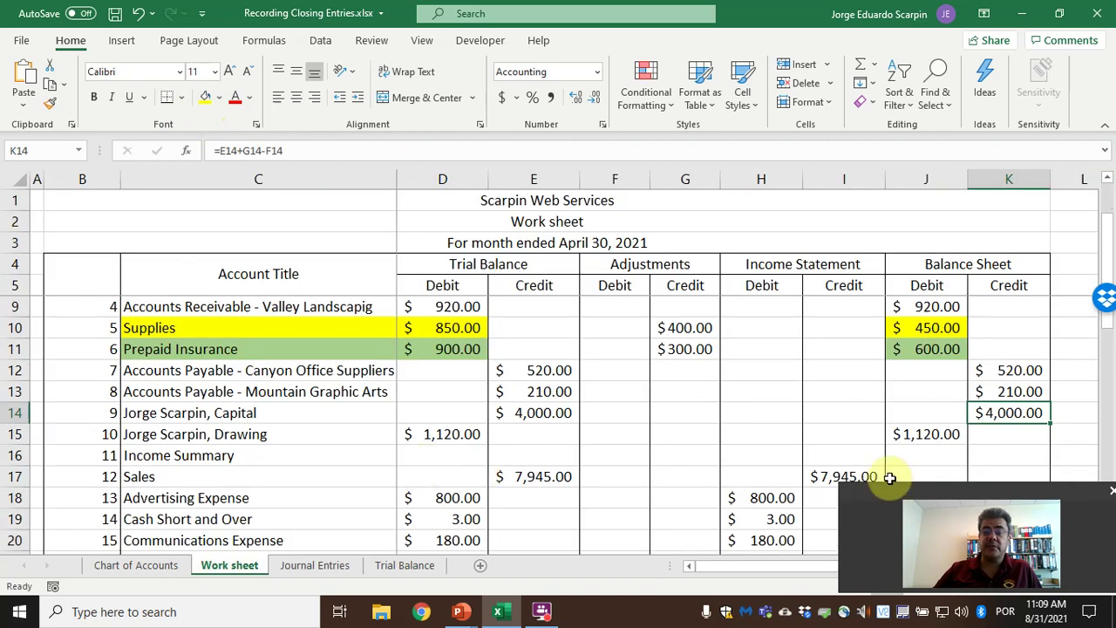
click(933, 436)
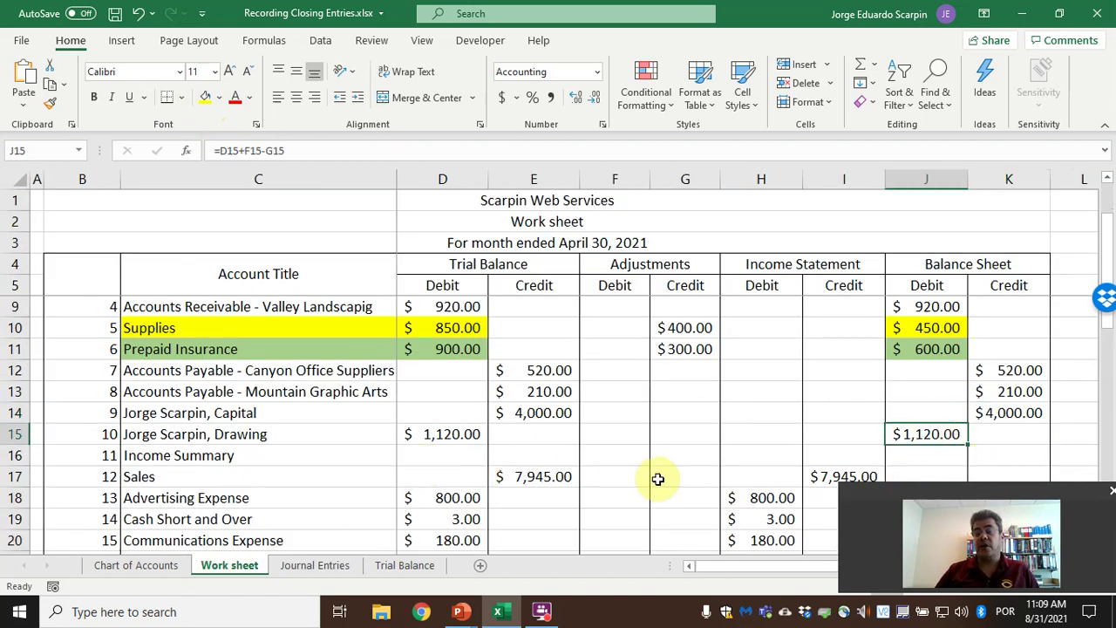
click(341, 566)
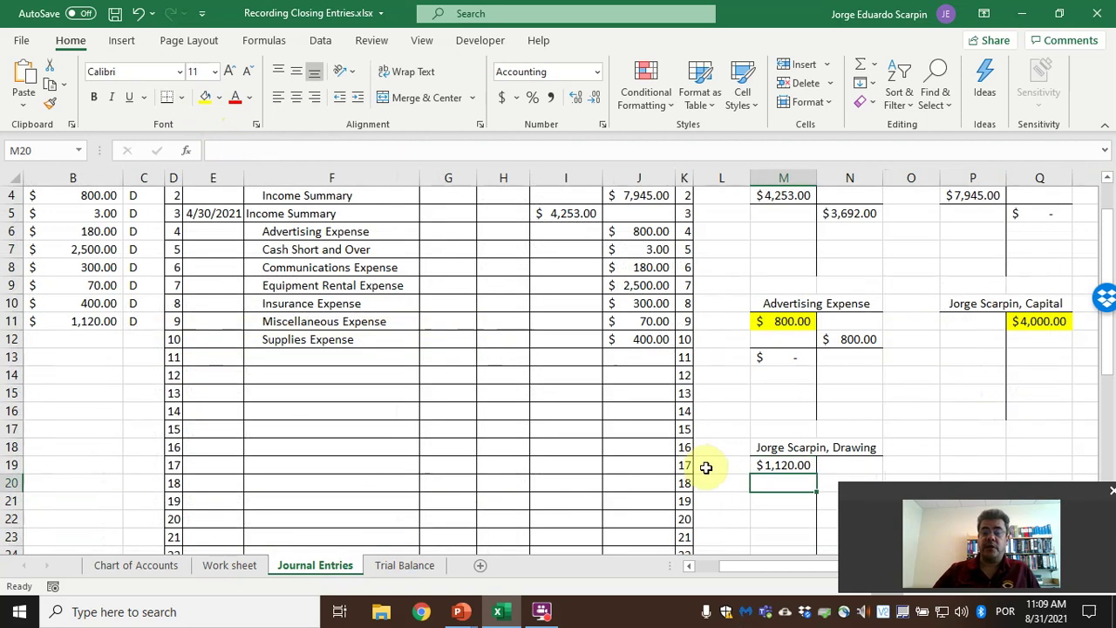
click(209, 99)
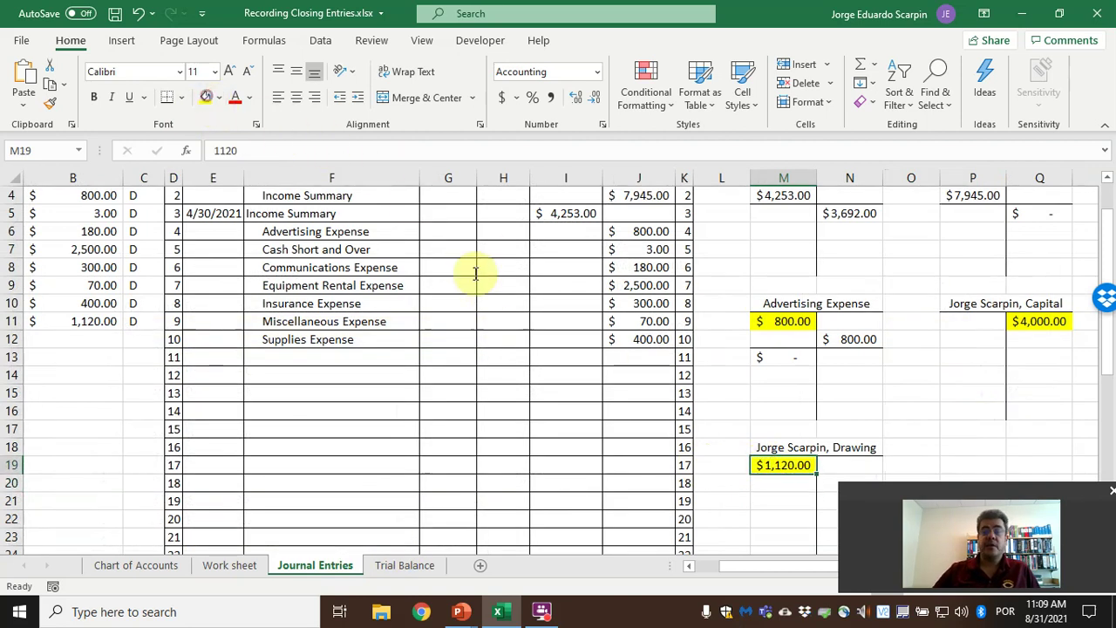
scroll(779, 256, up, 1)
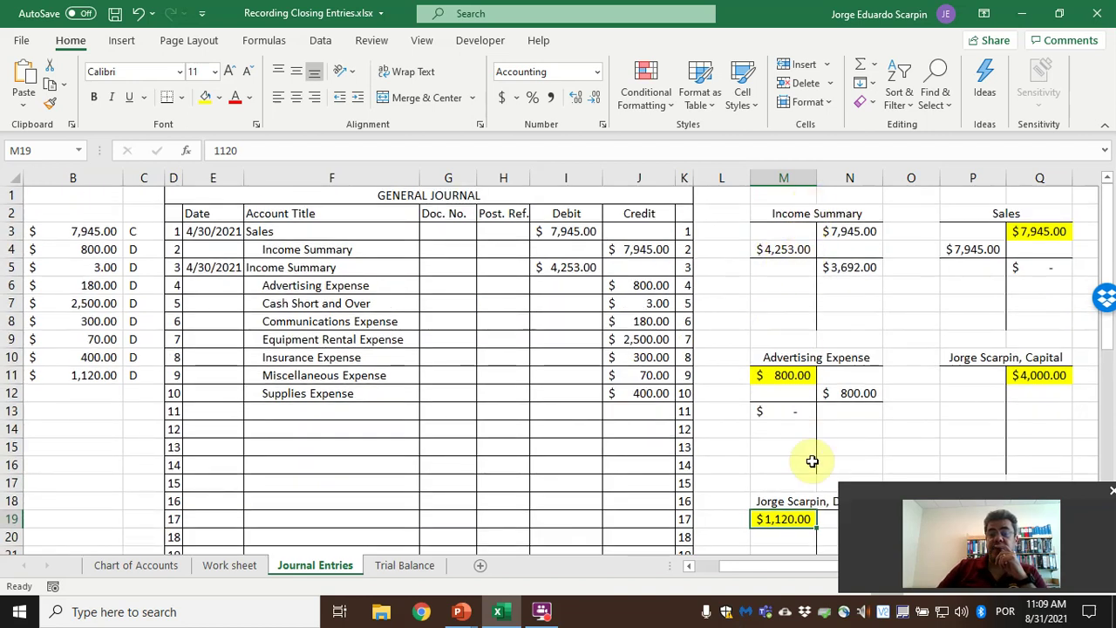
scroll(817, 466, down, 1)
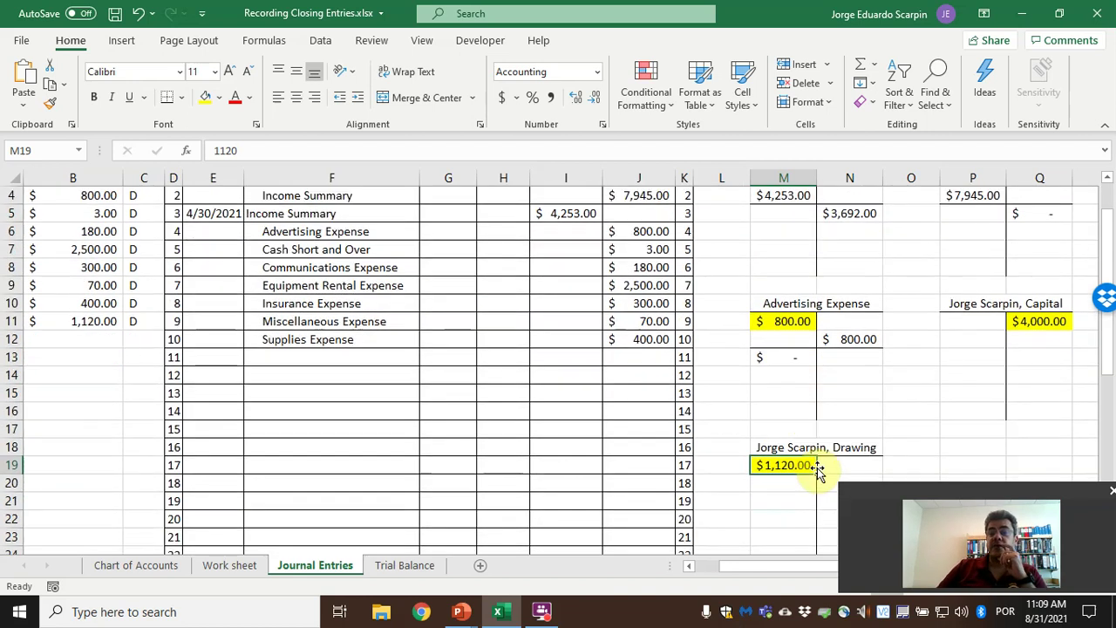
scroll(817, 468, up, 1)
click(215, 411)
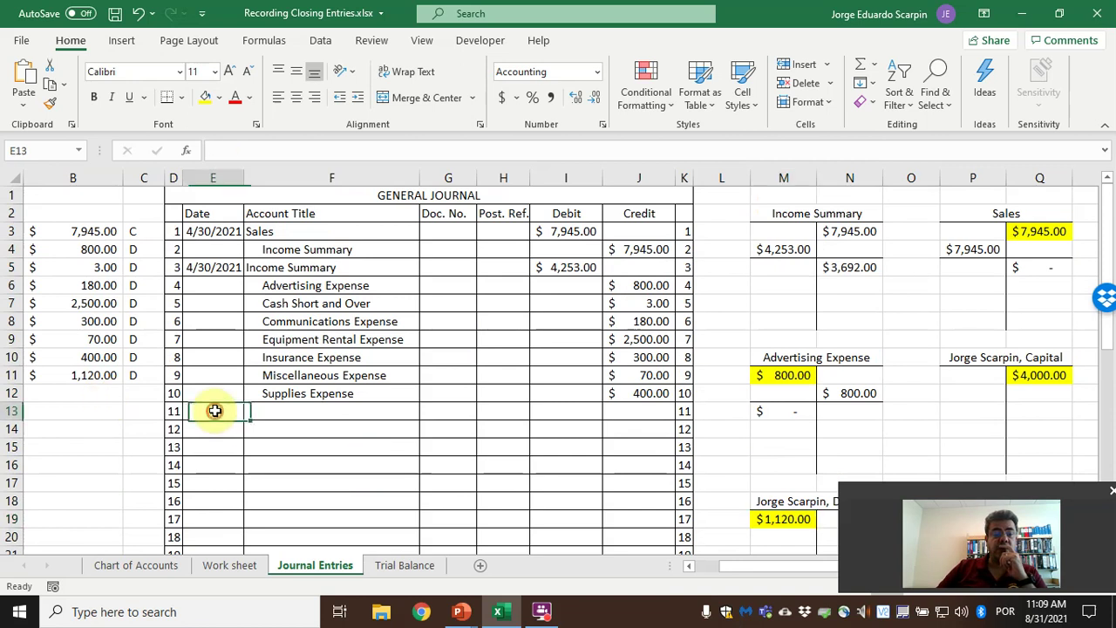
Start a 4/30 entry debiting Income Summary $3,692.00, linked to its balance in N5.
text(4/30)
key(Tab)
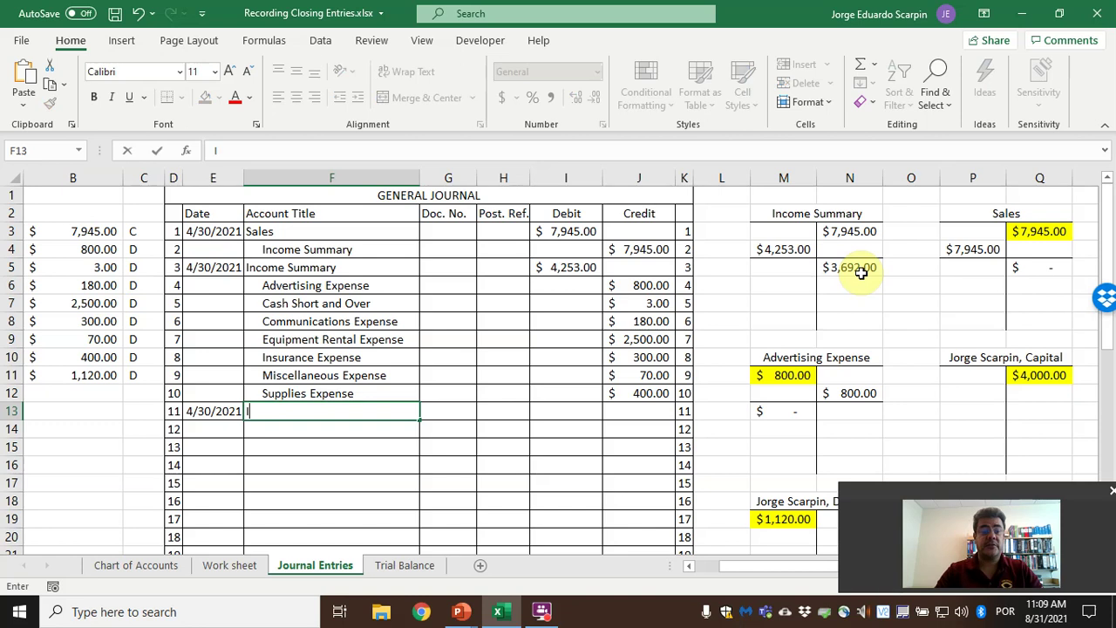
text(Income Summary)
key(Tab)
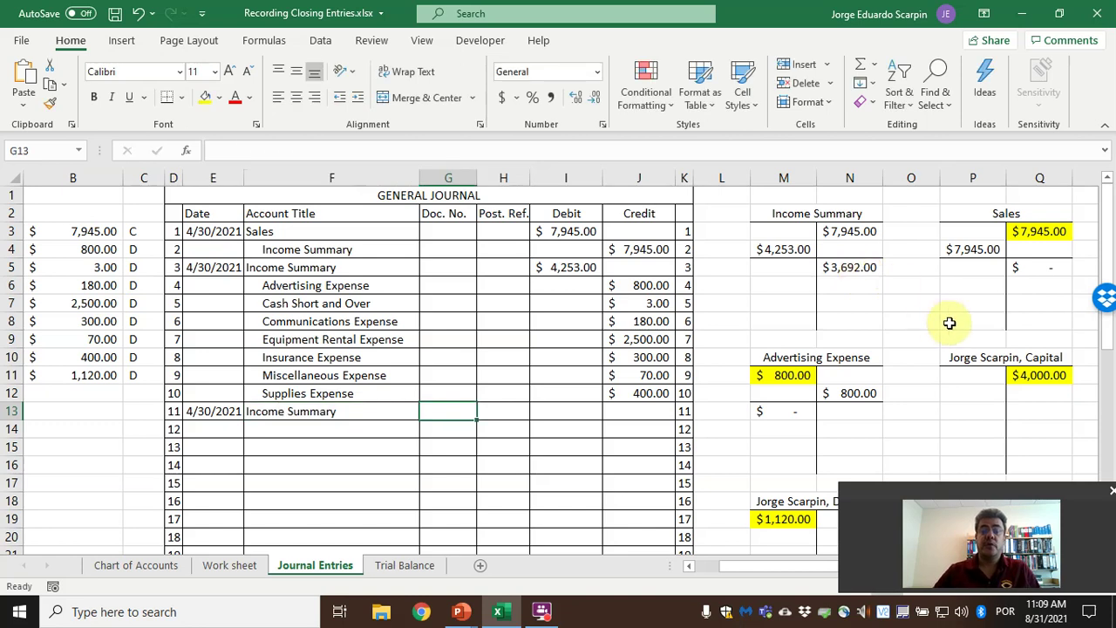
click(586, 413)
text(+)
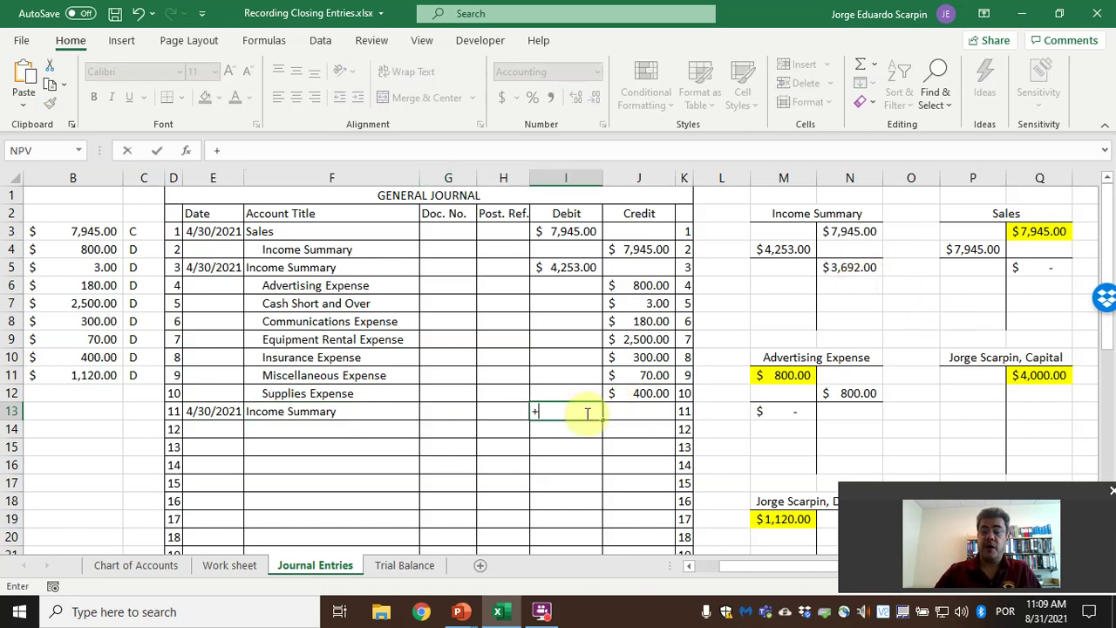
click(849, 267)
key(Return)
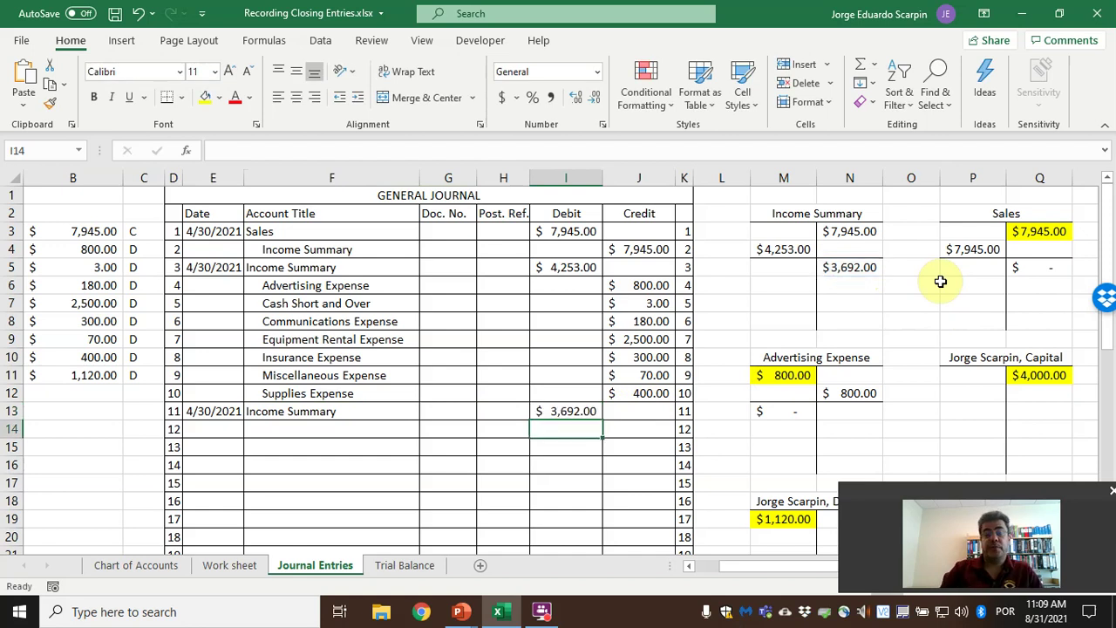
Credit the owner's Capital account $3,692.00 in J14 with the formula =I13.
click(357, 428)
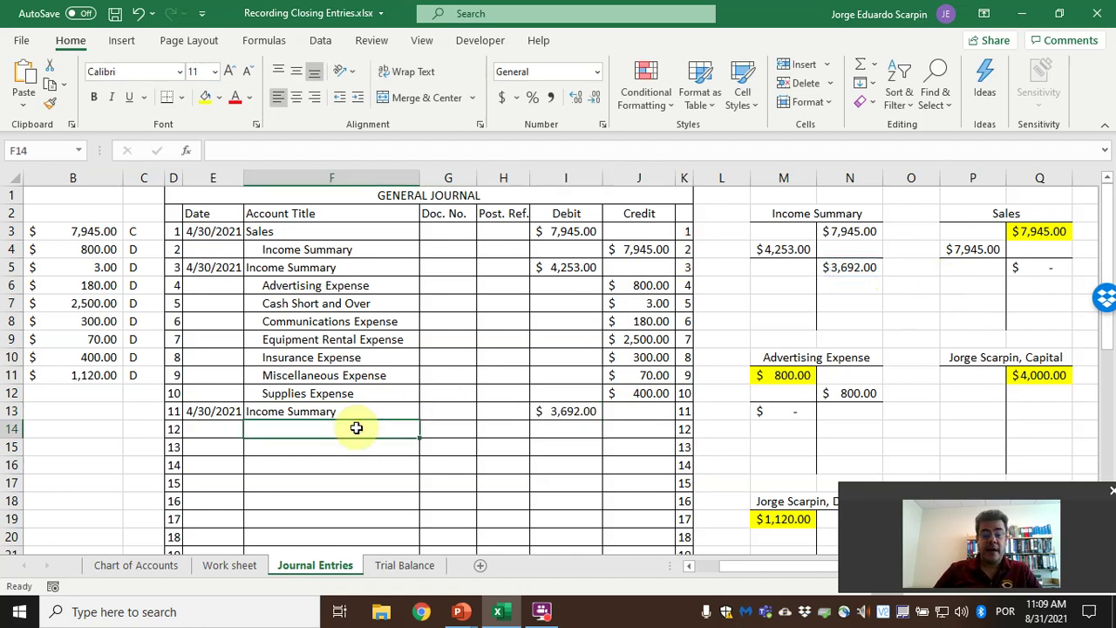
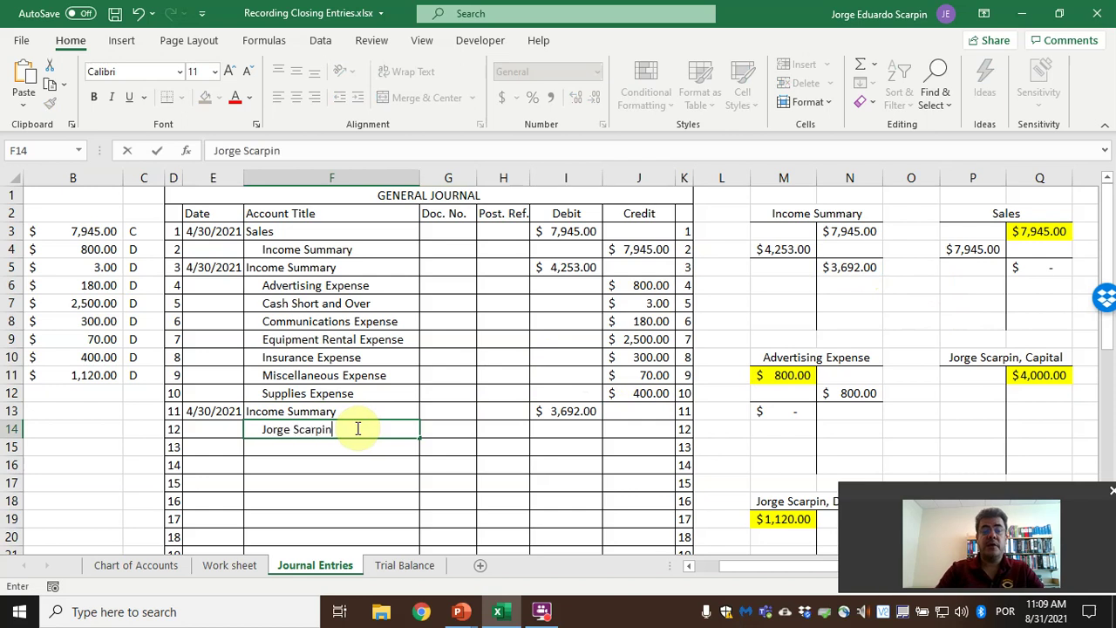
text(, Captital)
key(Tab)
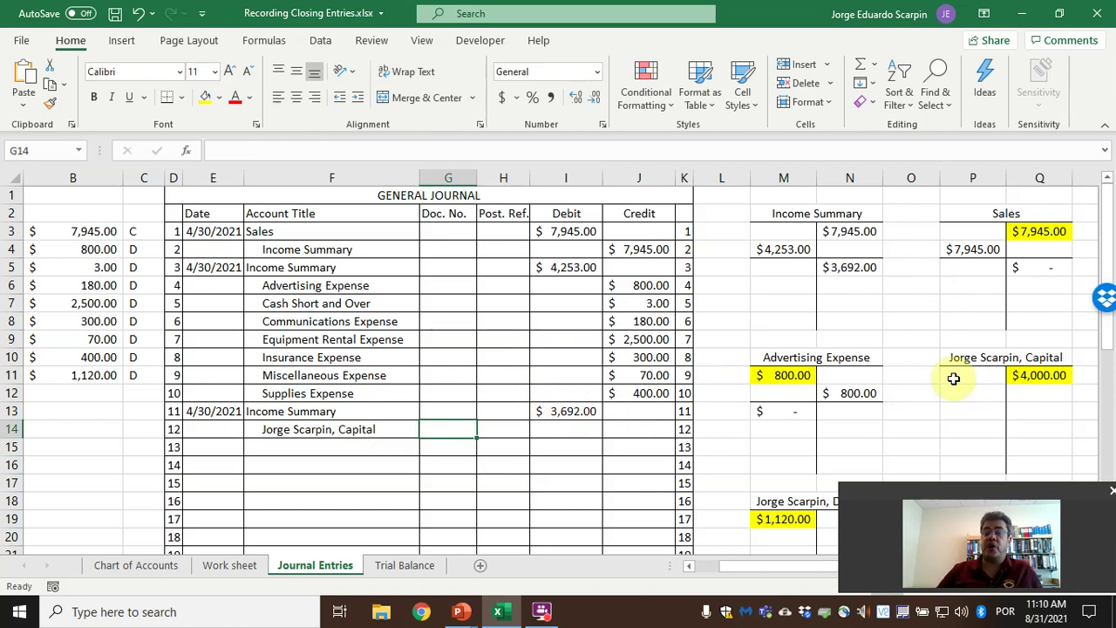
click(649, 429)
text(=I13)
key(Return)
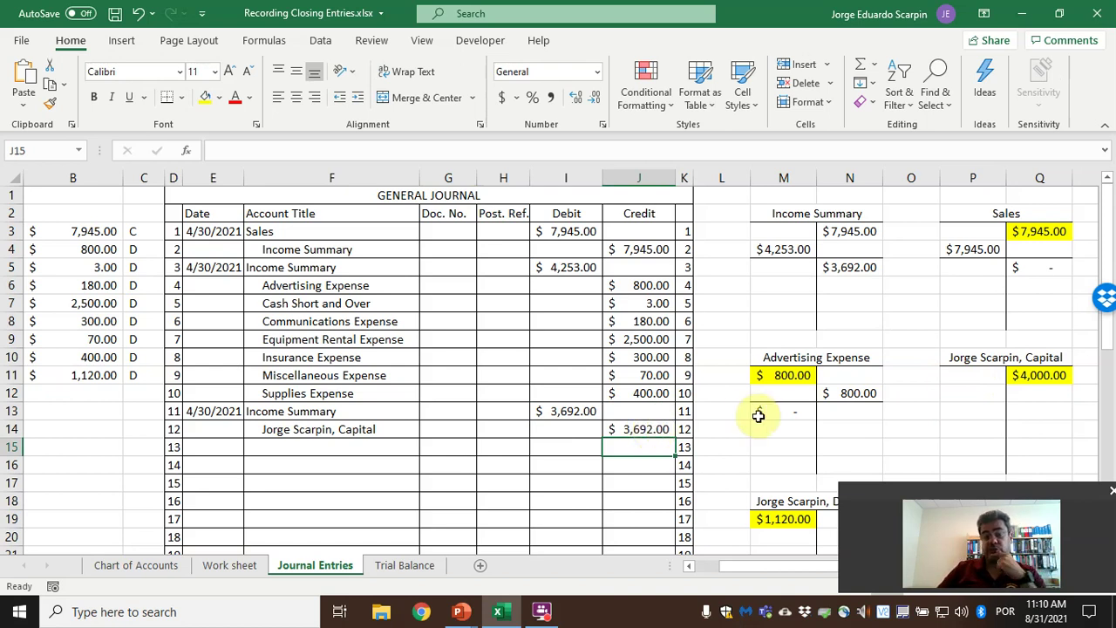
click(978, 391)
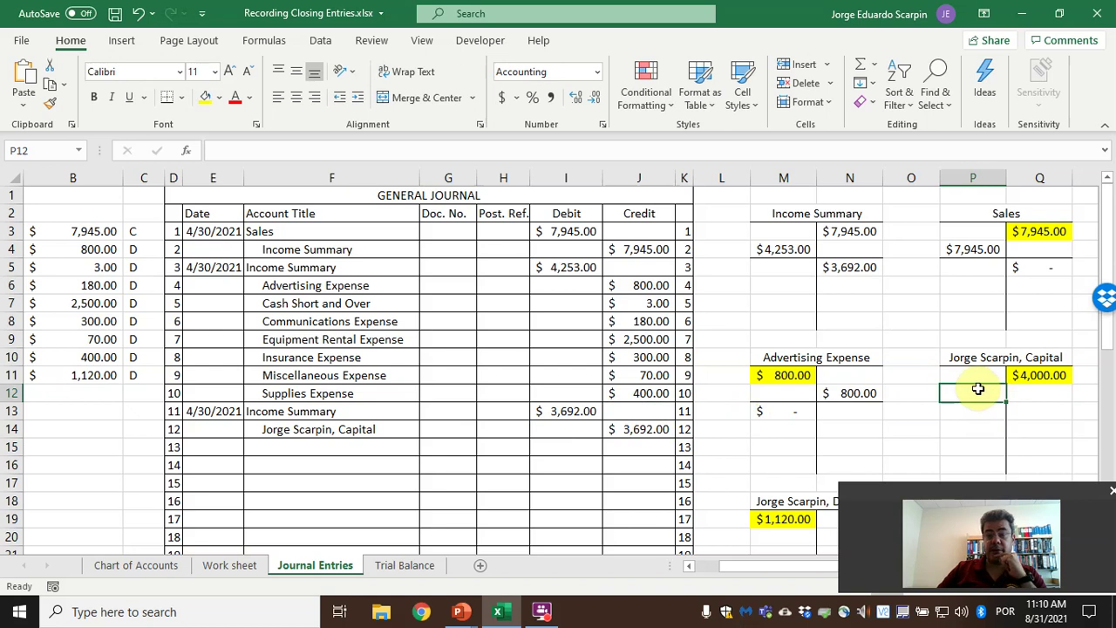
Post $3,692.00 to the Capital T-account credit (=J14) and the Income Summary debit (=I13).
click(1016, 392)
text(=)
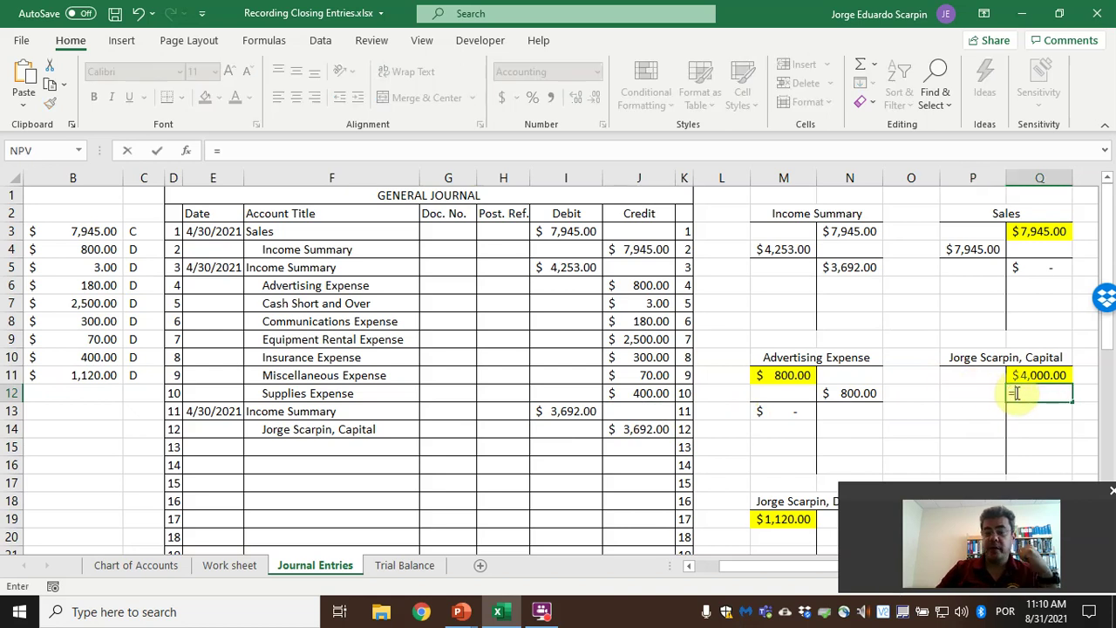
click(660, 429)
key(Return)
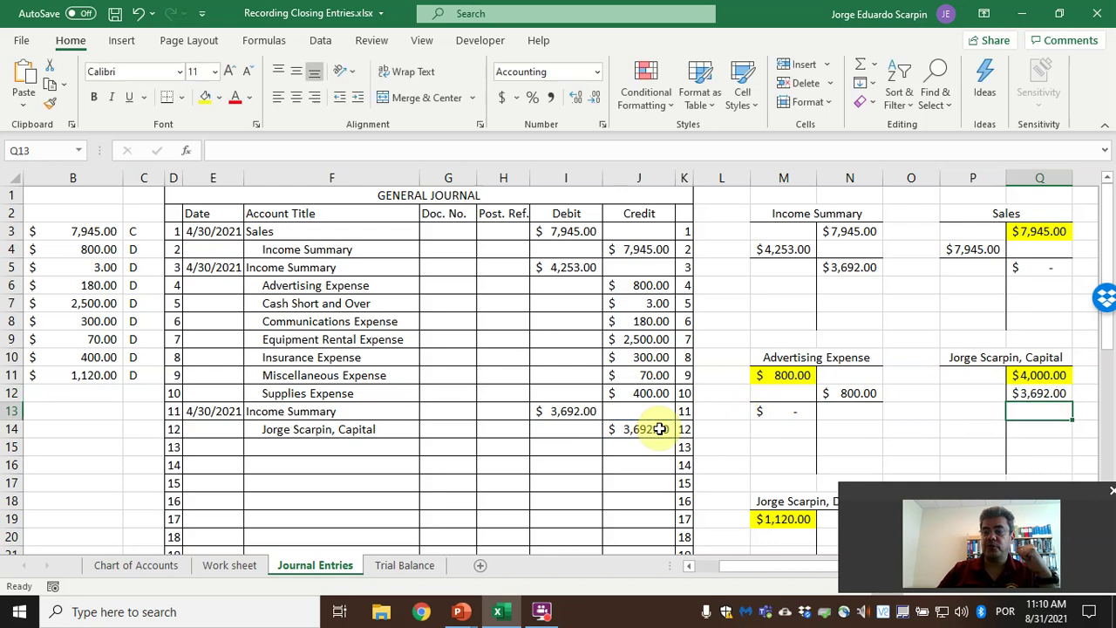
click(801, 283)
text(=)
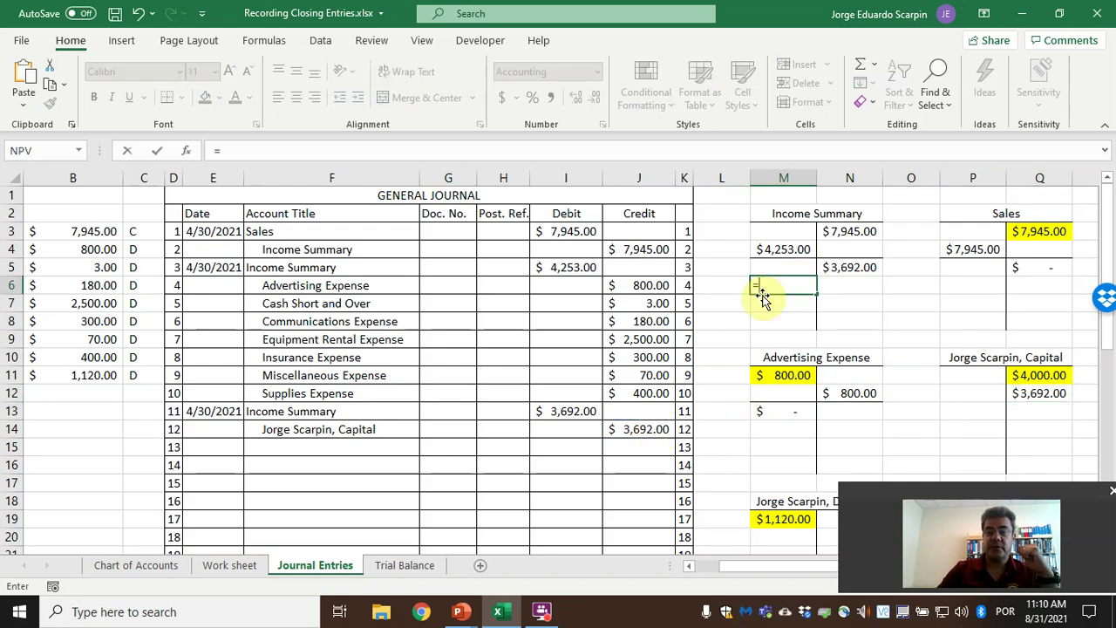
click(565, 411)
key(Return)
Compute the Income Summary balance in N7 as =SUM(N5:N6)-SUM(M5:M6), accepting Excel's correction.
drag(783, 285, 837, 286)
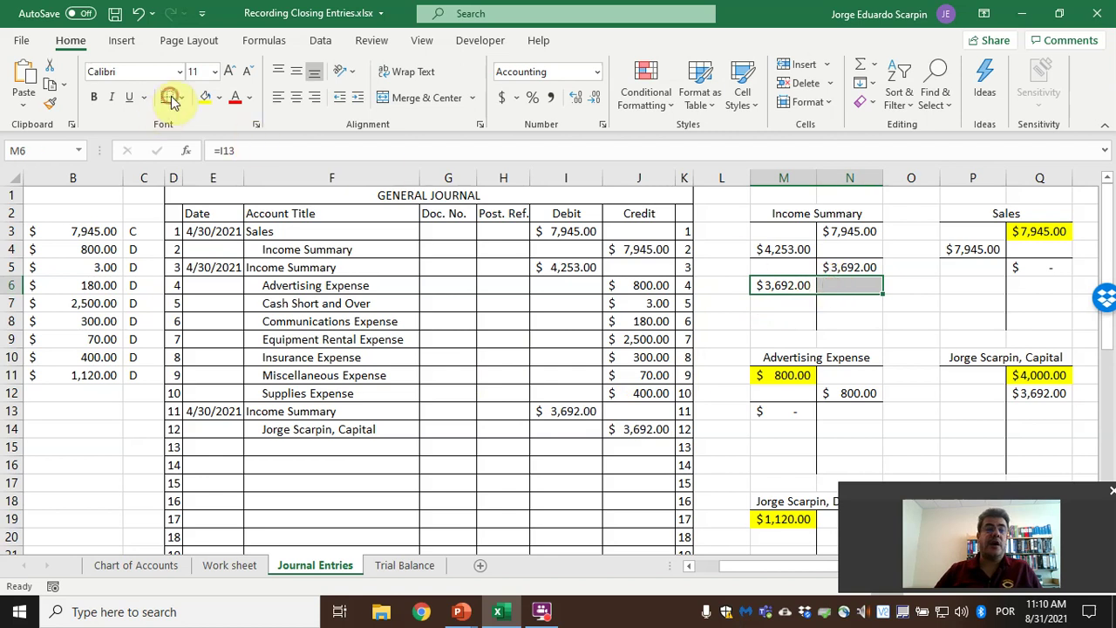
click(834, 305)
text(=sum()
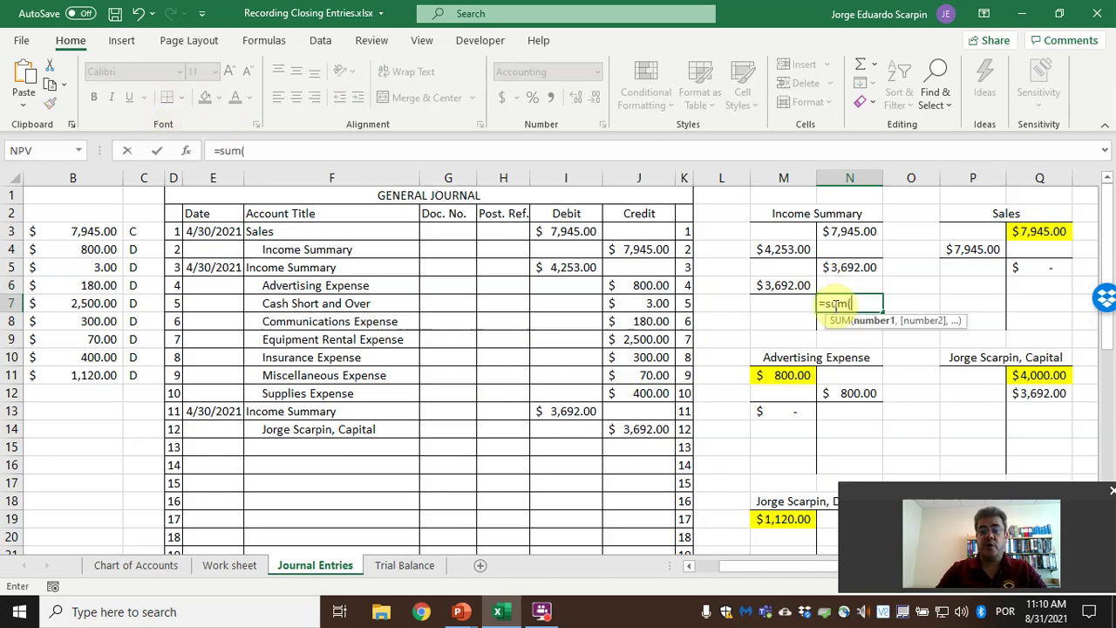
key(Page_Down)
key(Page_Up)
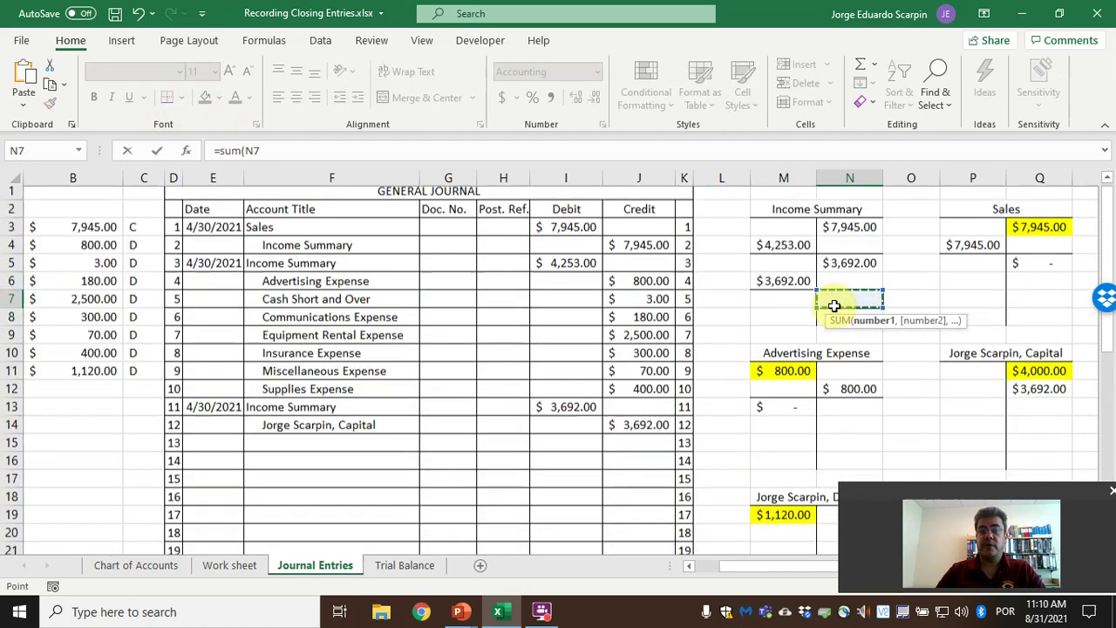
key(Up)
key(shift+Up)
text()-sum()
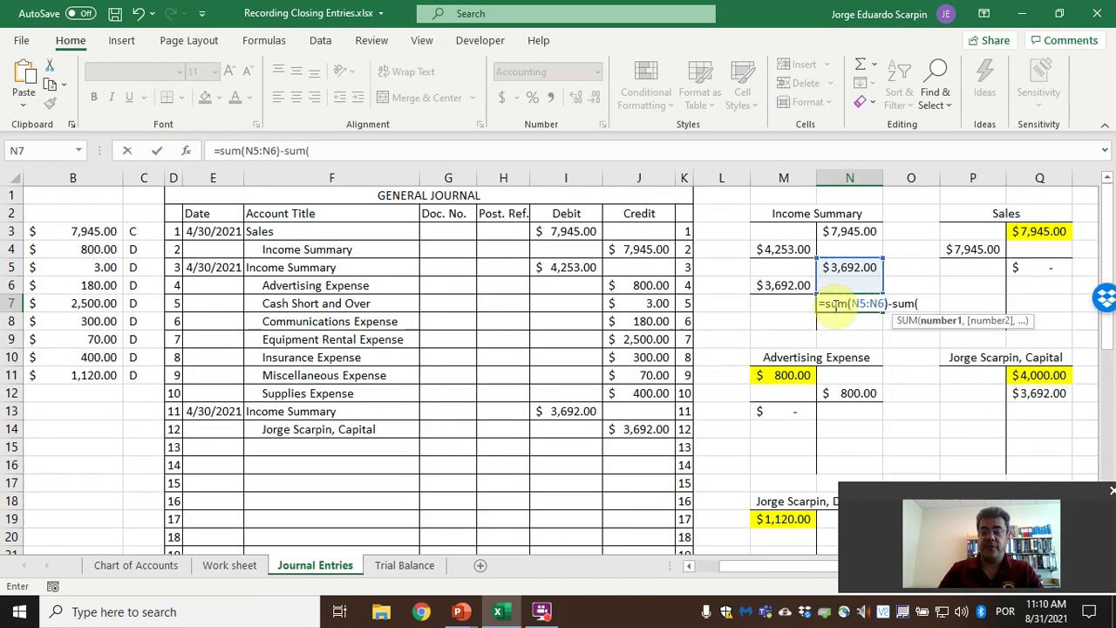
key(Left)
key(Up)
key(shift+Up)
key(Return)
key(Return)
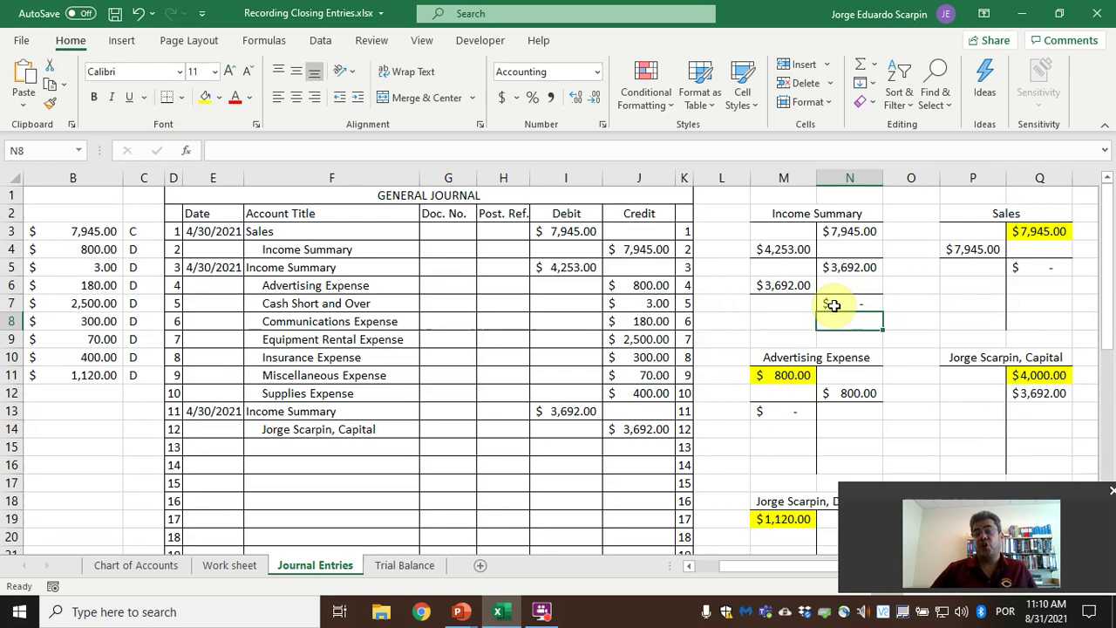
scroll(873, 433, down, 1)
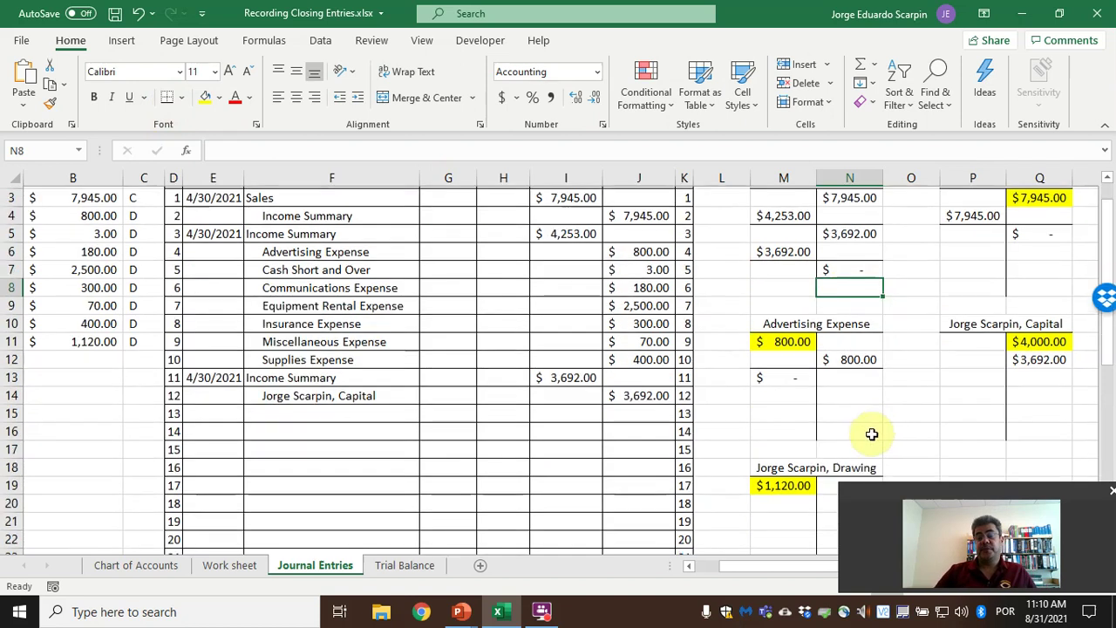
scroll(872, 434, down, 2)
Date the entry 4/30/2021 and credit Drawing $1,120.00 in J16 with =+M19.
click(207, 338)
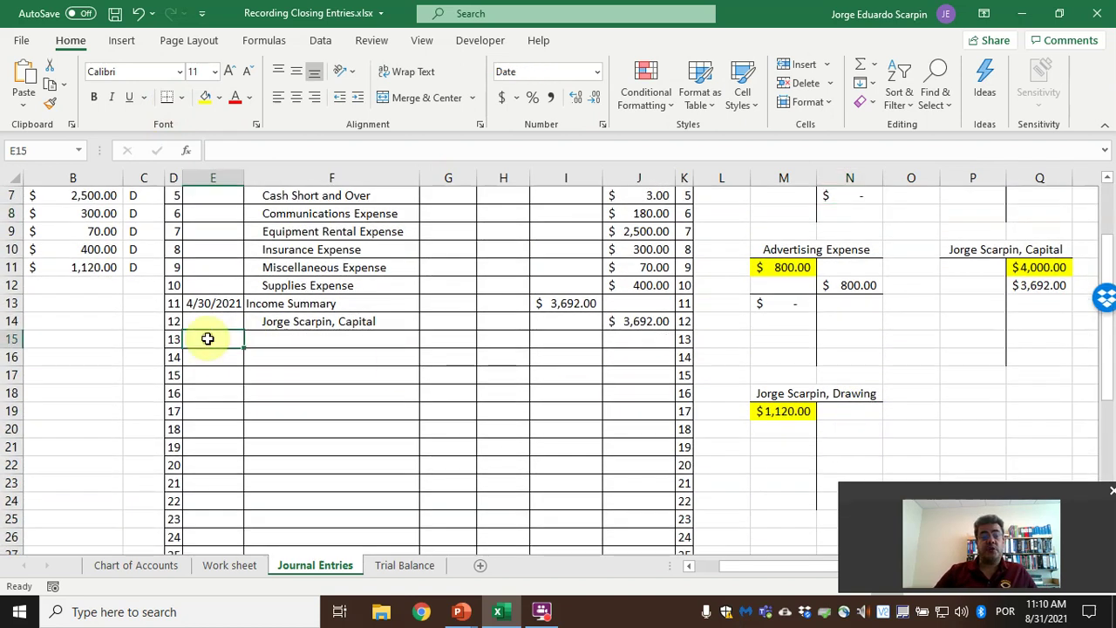
text(4/30/2021)
key(Tab)
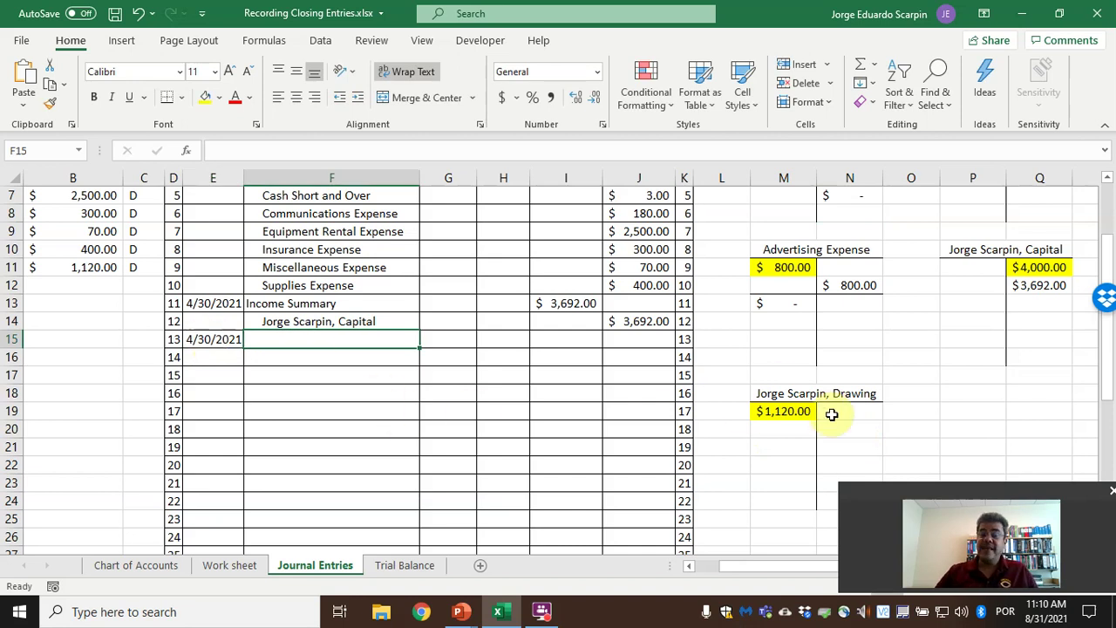
click(306, 356)
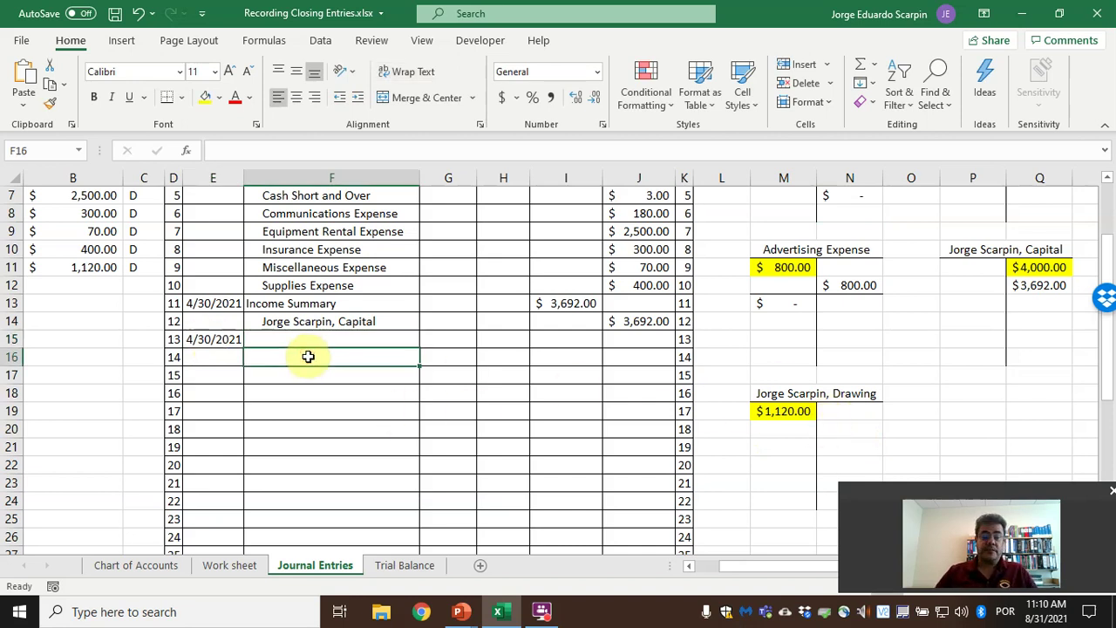
text(J)
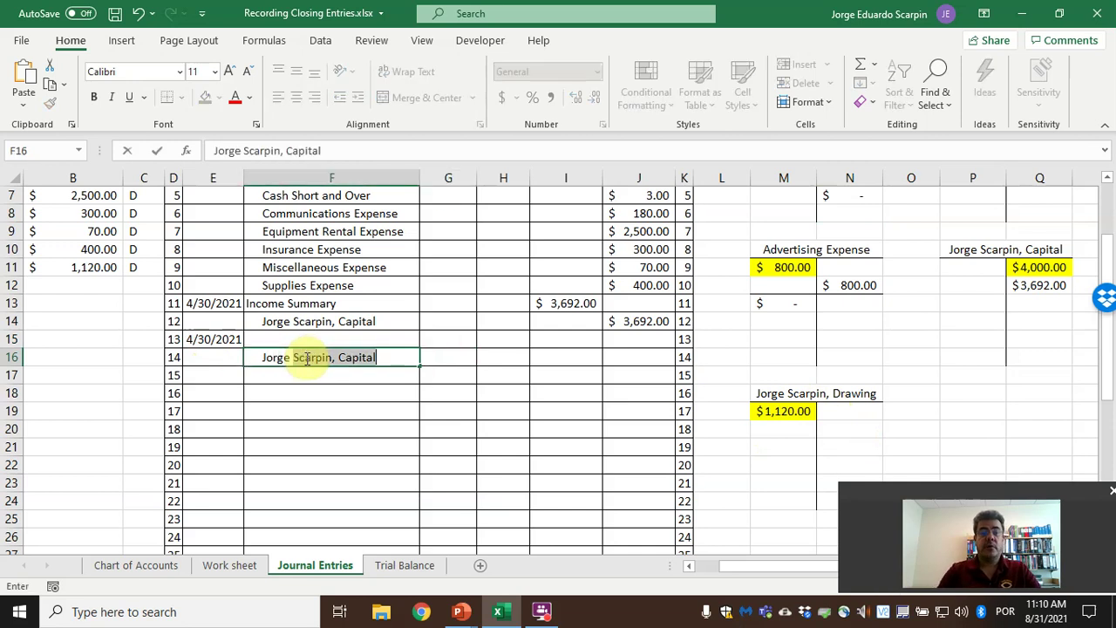
key(BackSpace)
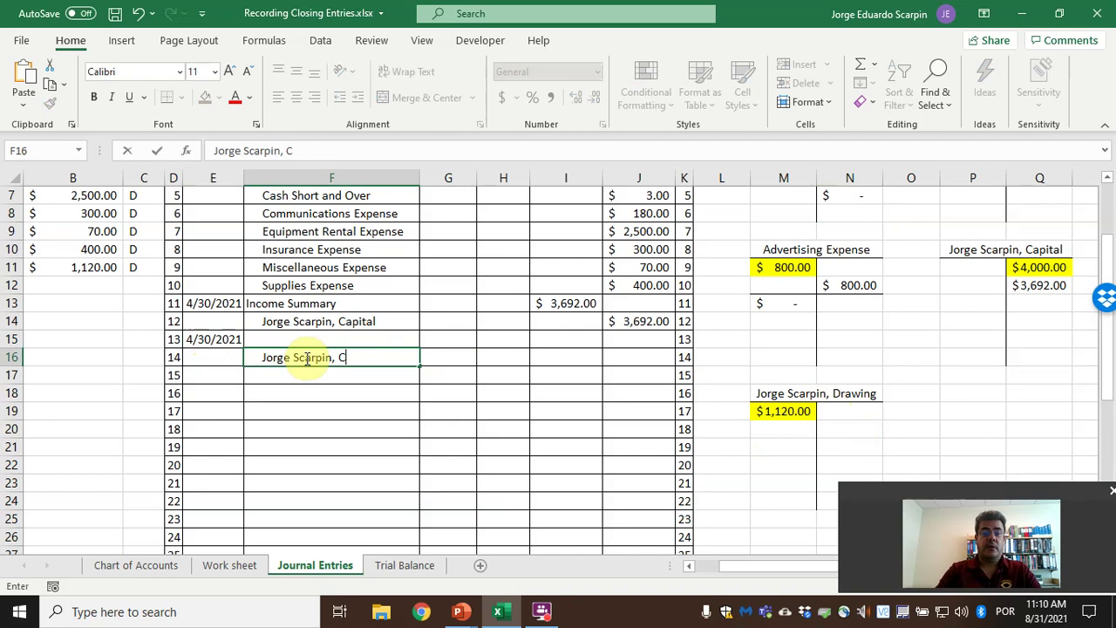
text(ing)
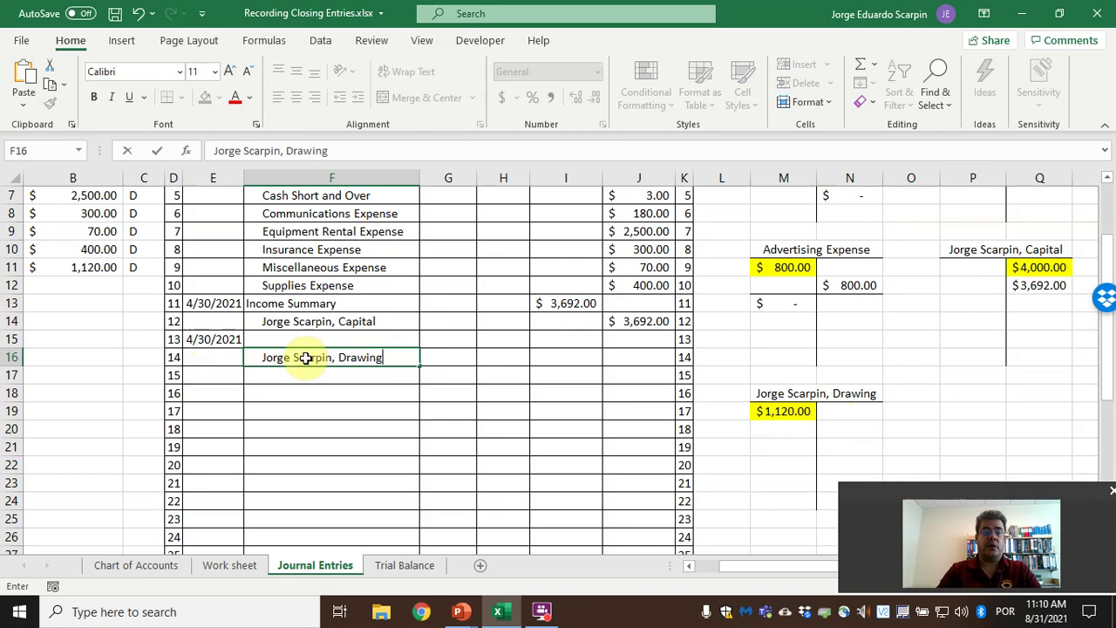
key(Tab)
key(Tab)
key(Tab)
key(Tab)
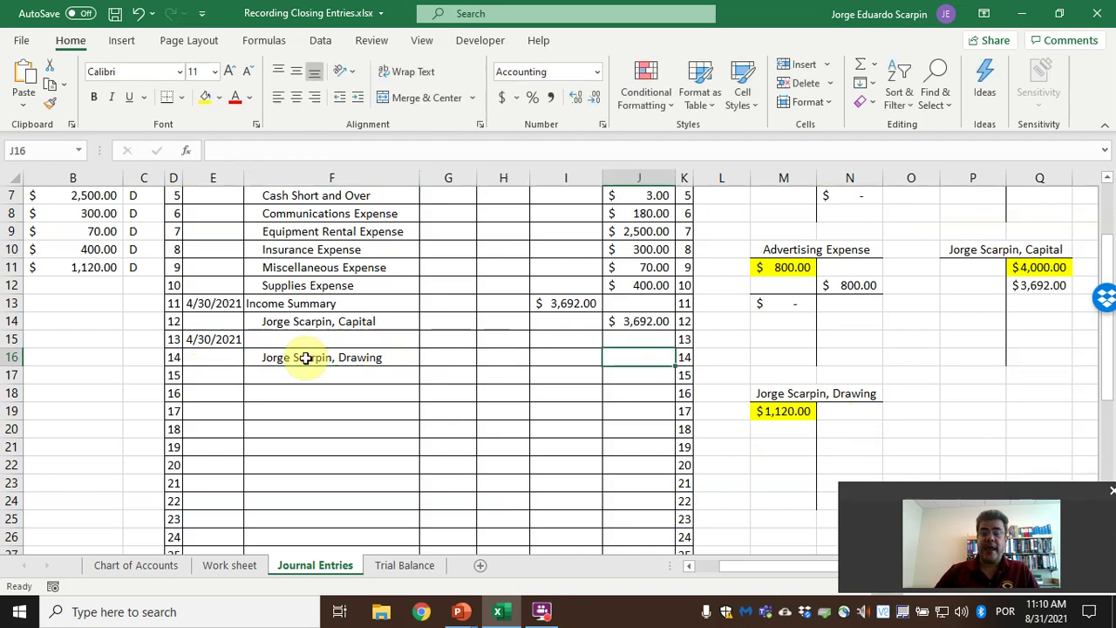
text(+)
click(785, 413)
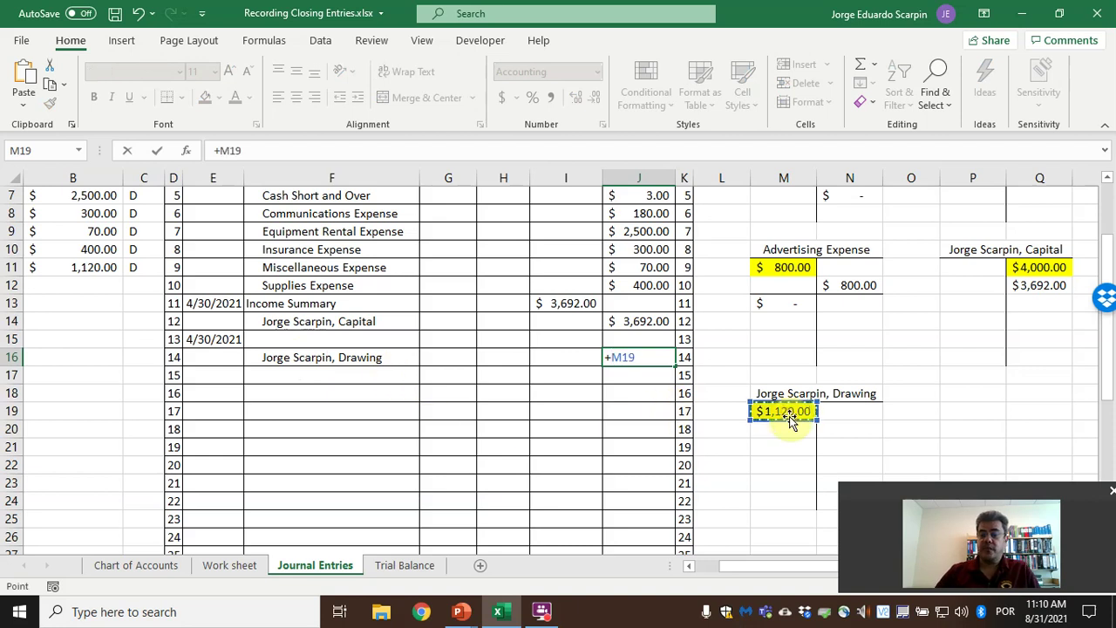
key(Return)
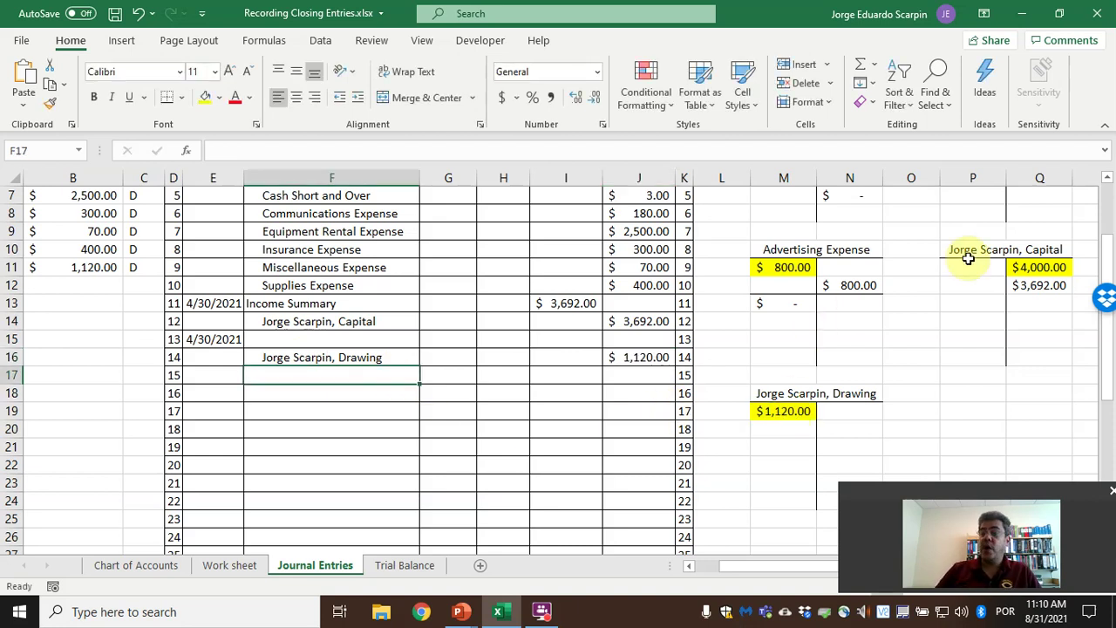
Debit the owner's Capital account $1,120.00 in I15 with =+J16.
click(346, 337)
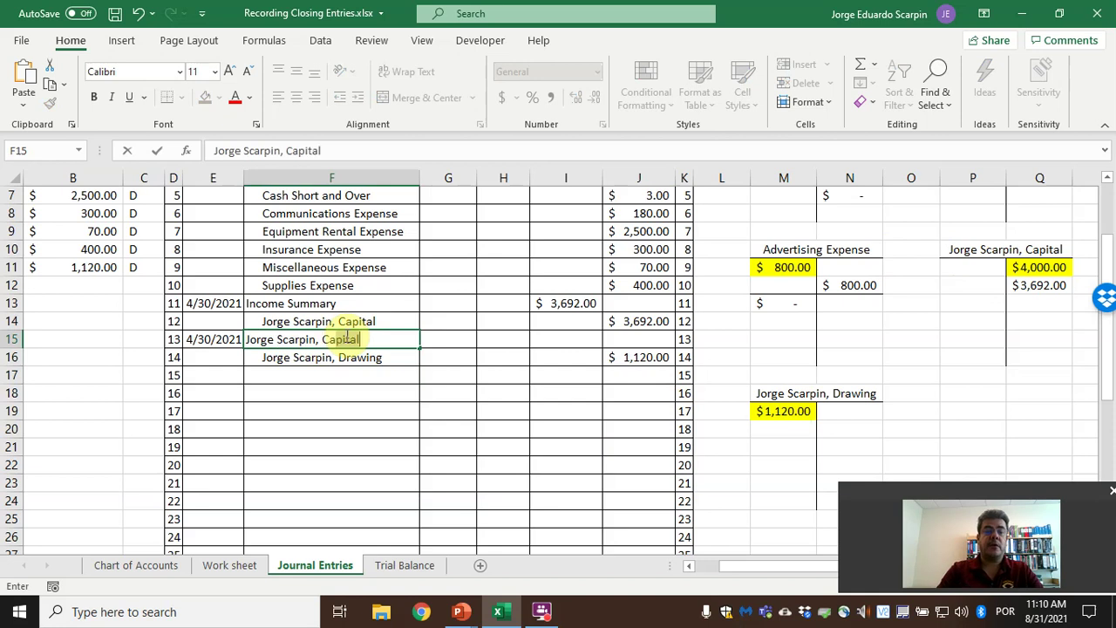
text(Capital)
key(Right)
key(Right)
key(Right)
text(+)
key(Right)
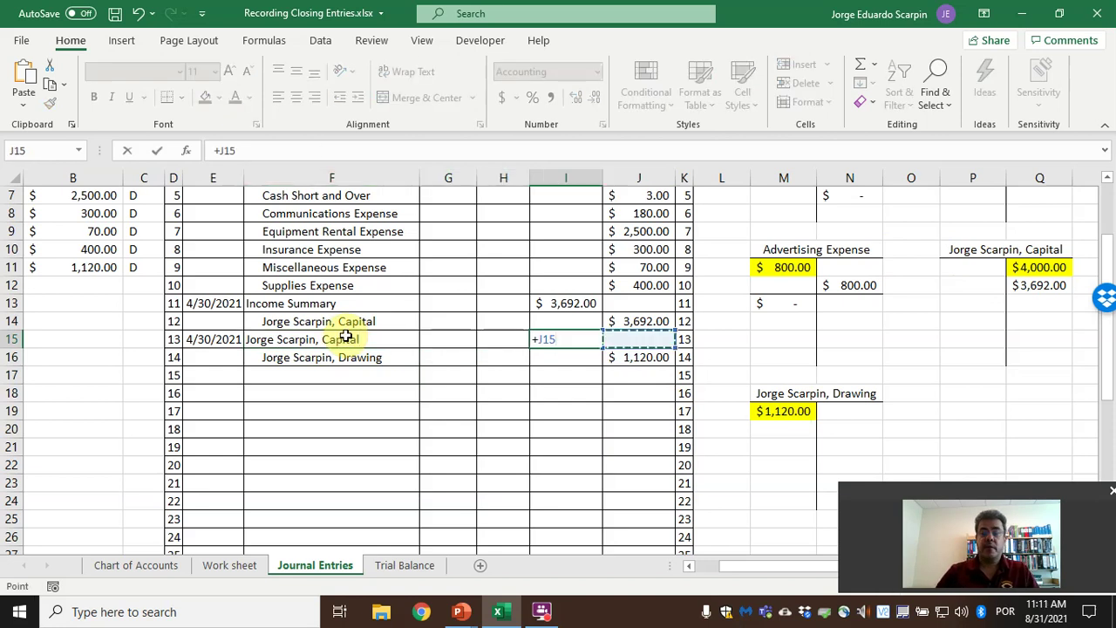
key(Down)
key(Return)
click(577, 337)
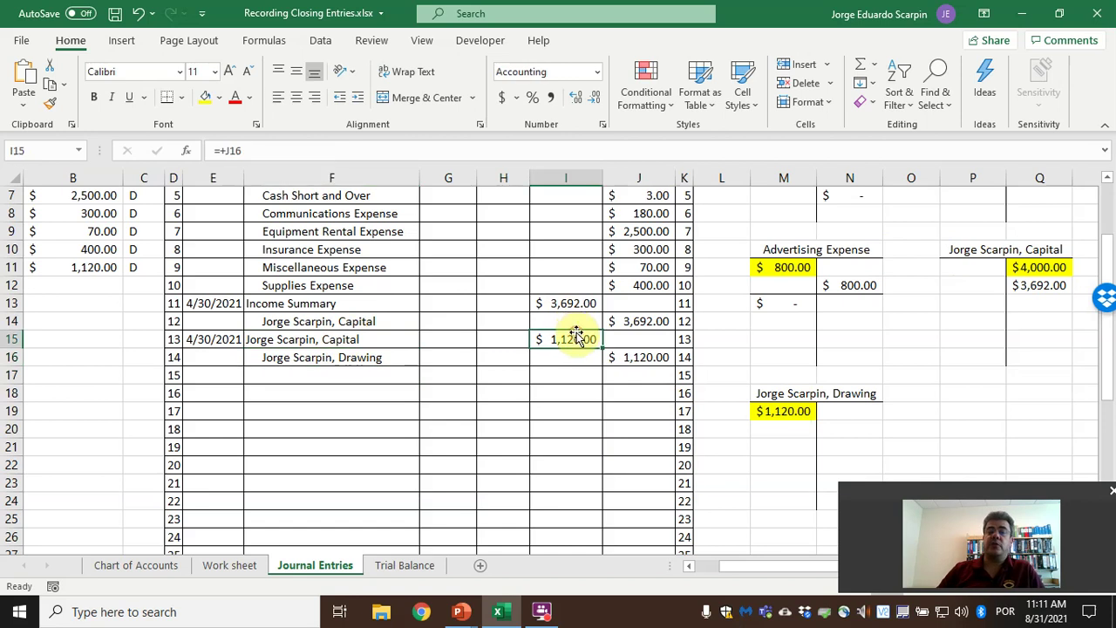
Post $1,120.00 to the Drawing T-account credit and the Capital T-account debit.
click(852, 430)
text(+)
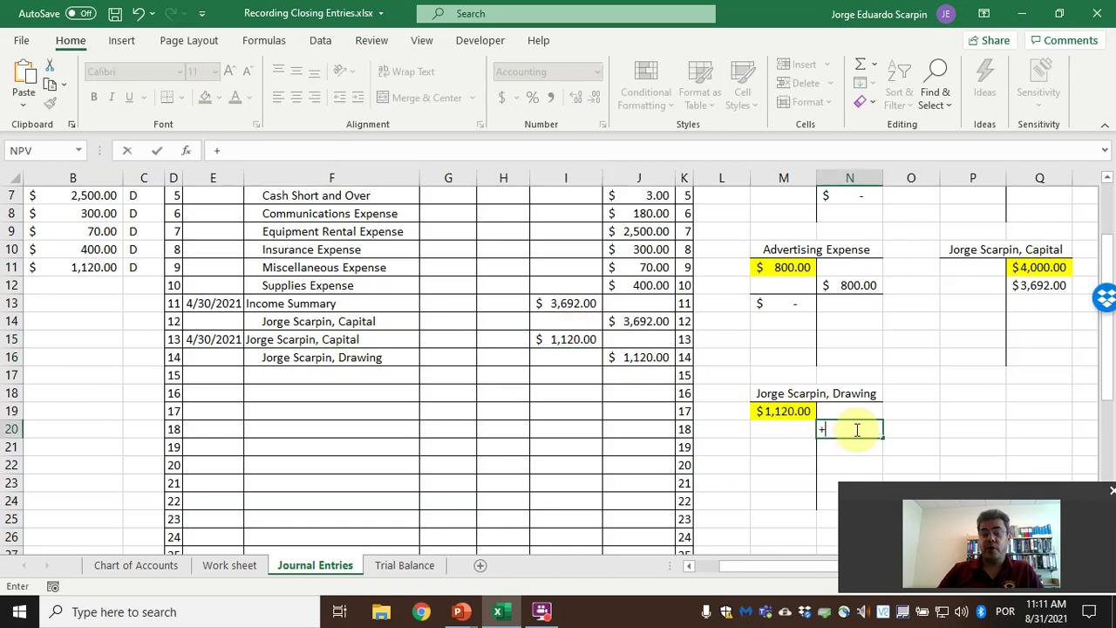
click(643, 356)
key(Return)
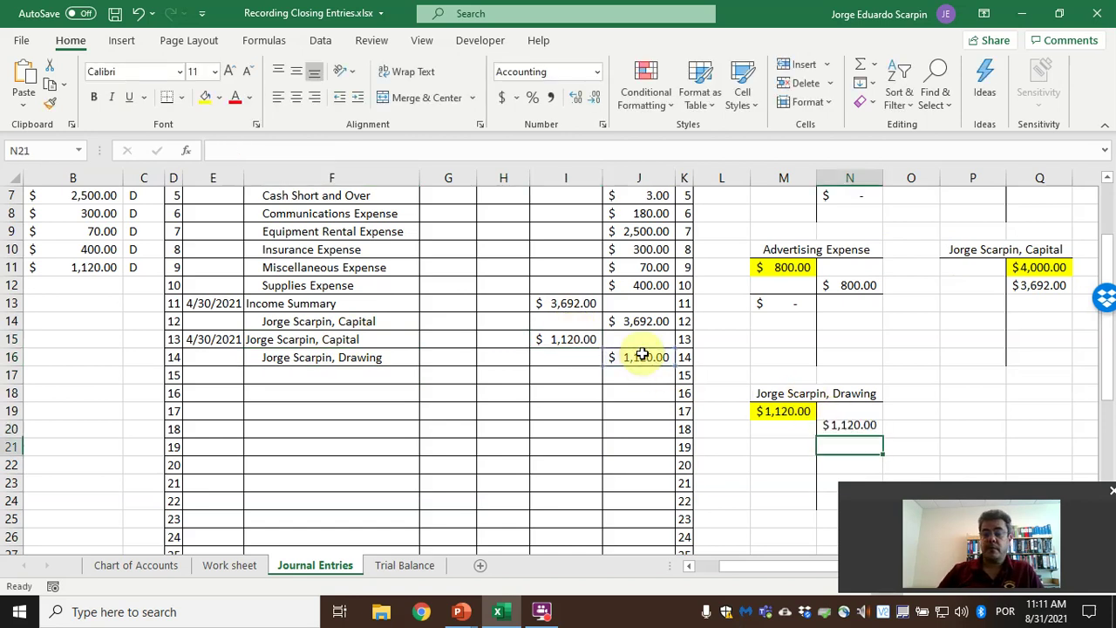
click(970, 300)
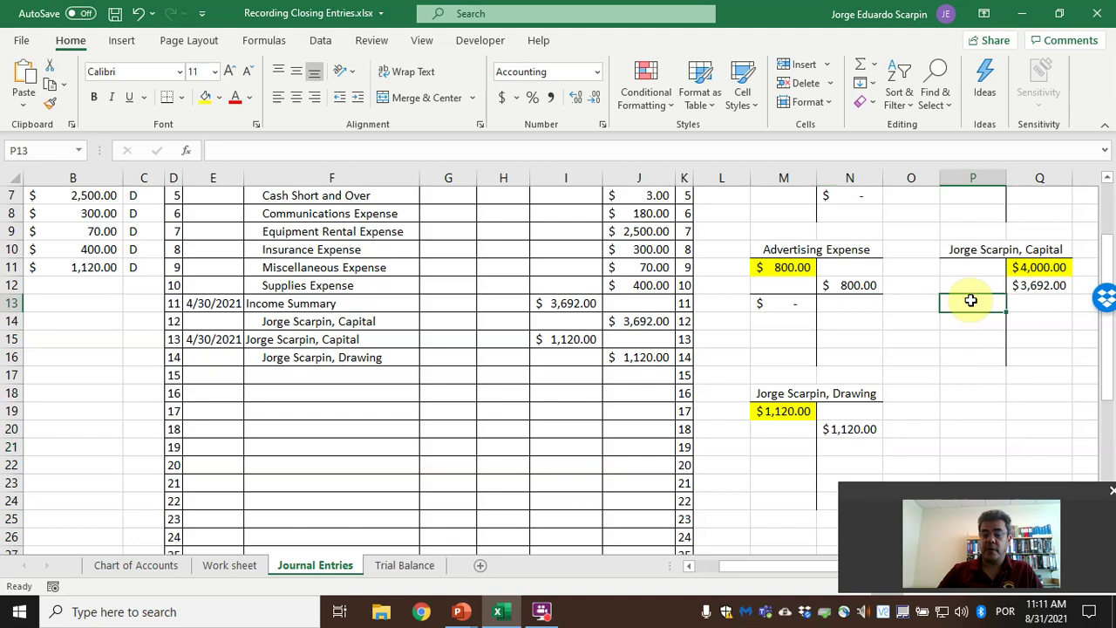
text(+)
click(578, 338)
key(Return)
Add a bottom border under M20:N20 and enter =SUM(M19:M20)-SUM(N19:N20) in M21.
drag(785, 429, 850, 429)
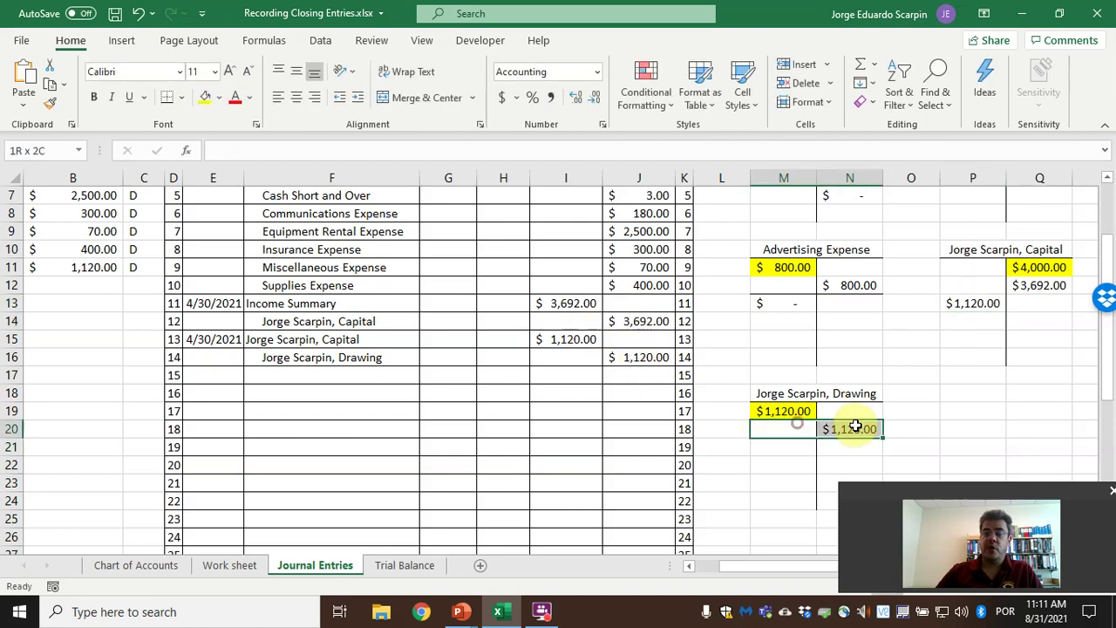
click(166, 96)
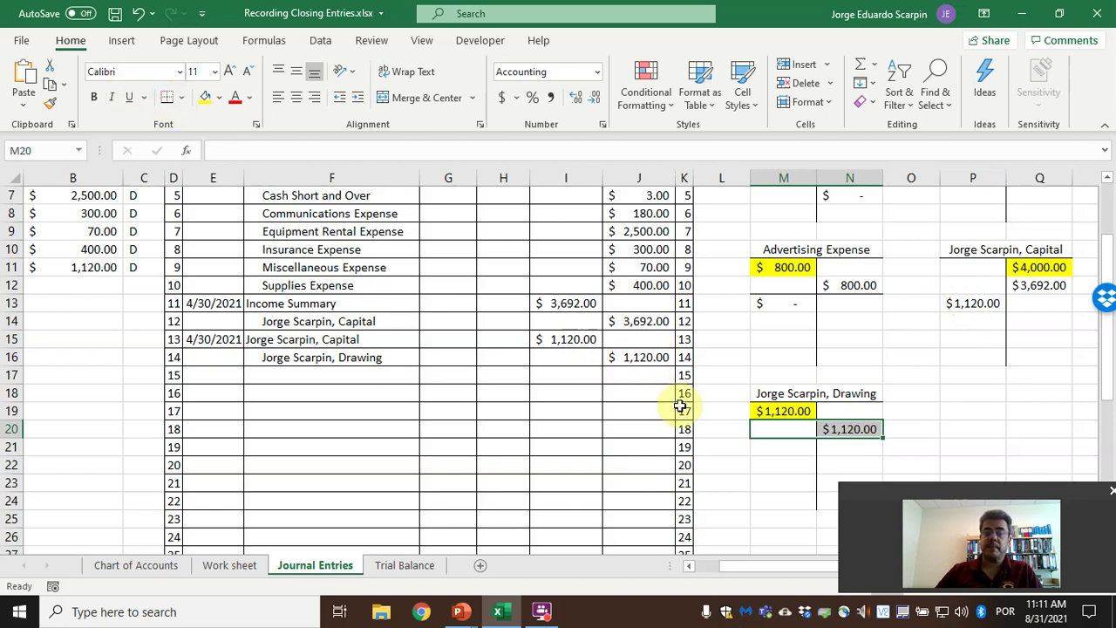
click(775, 451)
text(=sum()
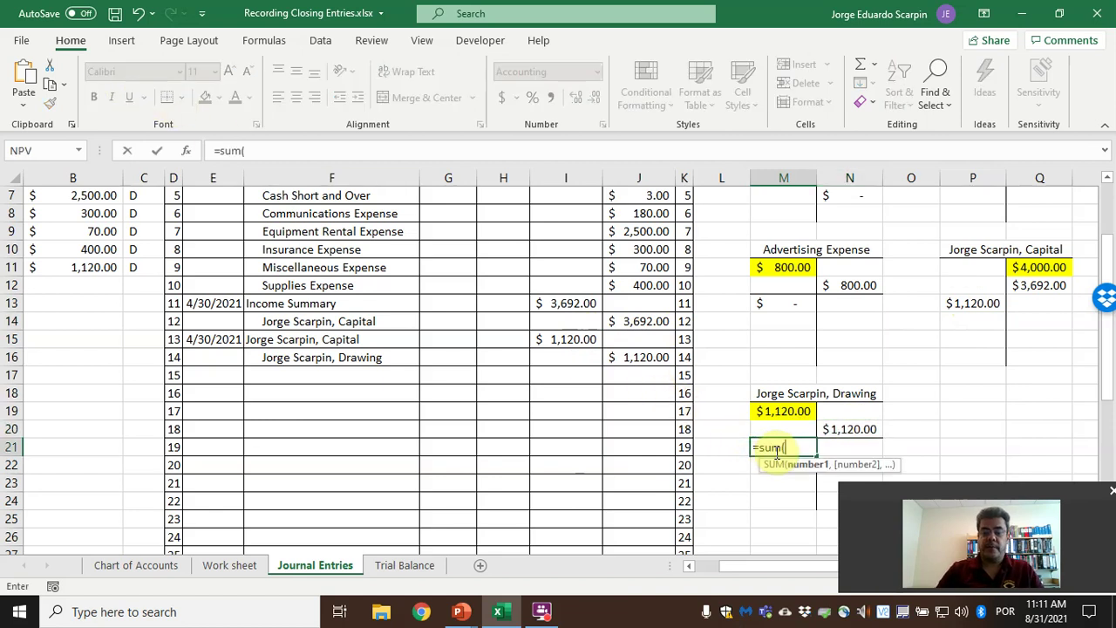
key(Up)
key(shift+Up)
text()-sum()
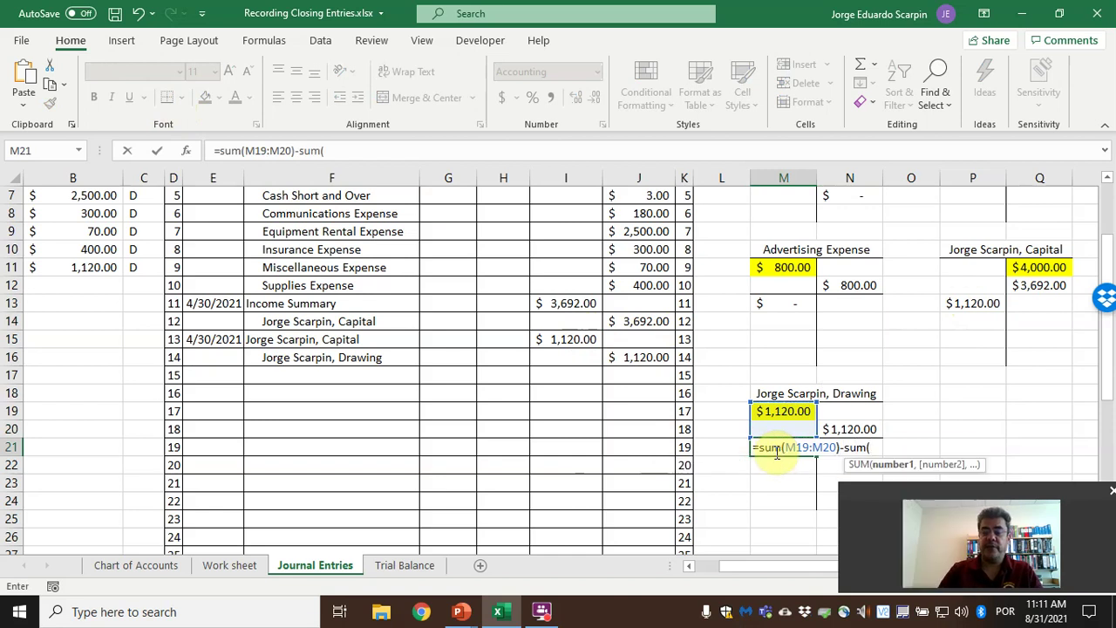
key(Right)
key(Up)
key(shift+Up)
key(Return)
key(Return)
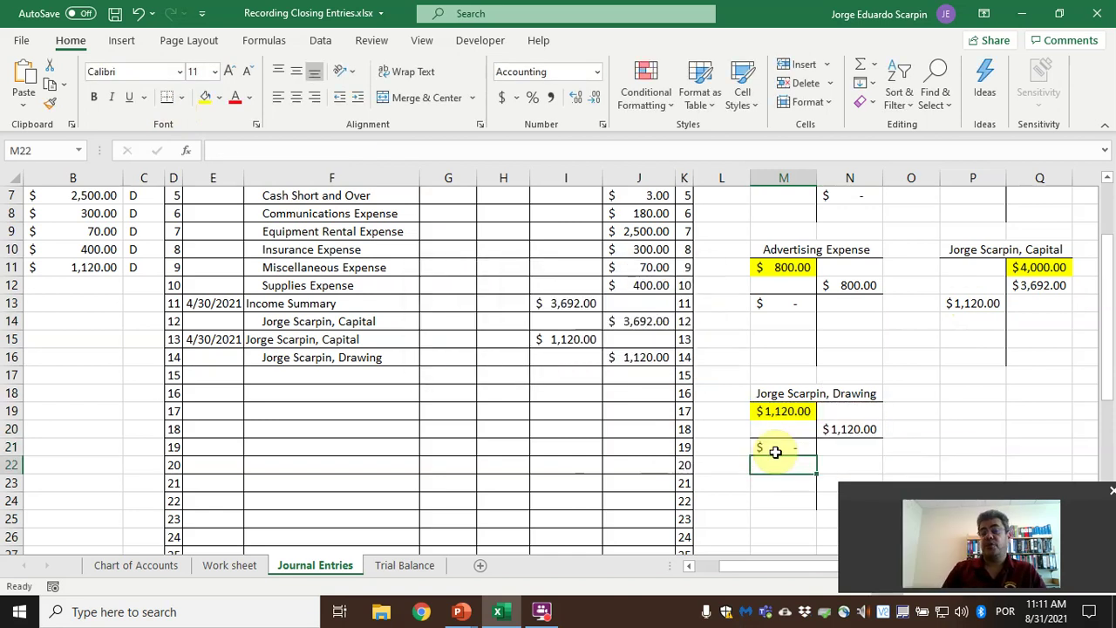
drag(980, 309, 1016, 305)
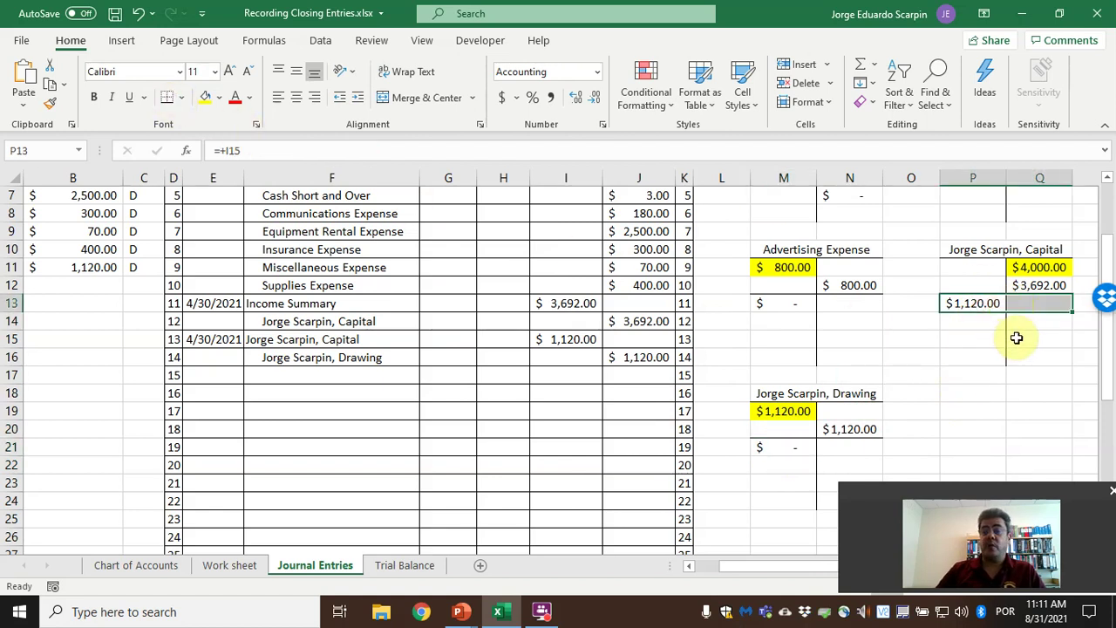
Compute Capital's balance in Q14 as =SUM(Q11:Q13)-SUM(P11:P13), giving $6,572.00.
click(1027, 323)
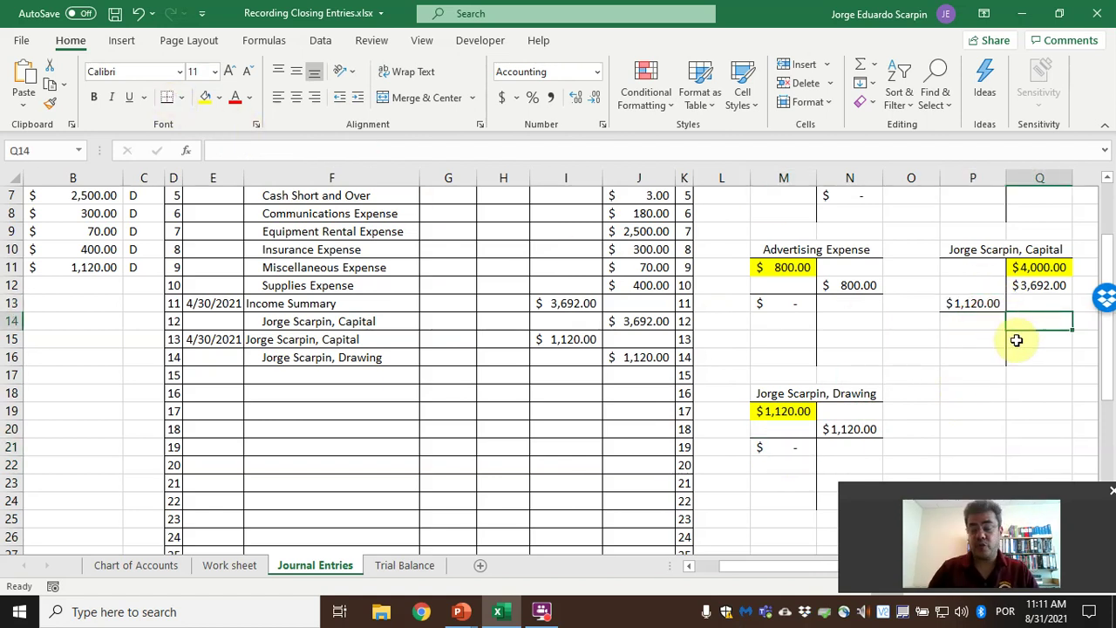
text(=sum()
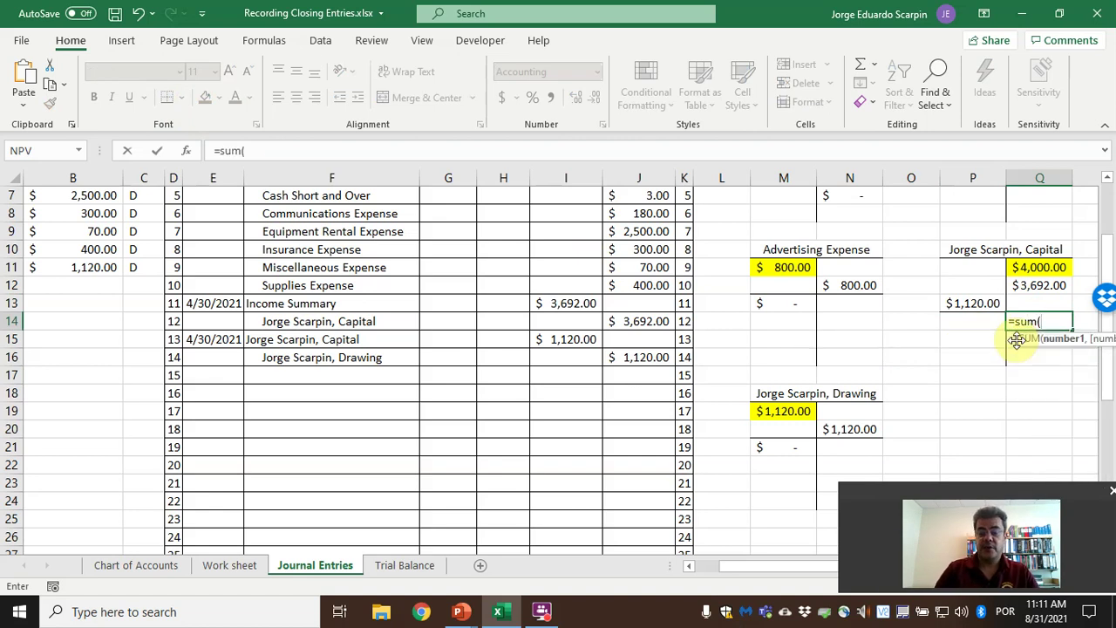
key(Up)
key(shift+Up)
key(shift+Up)
text()-sum()
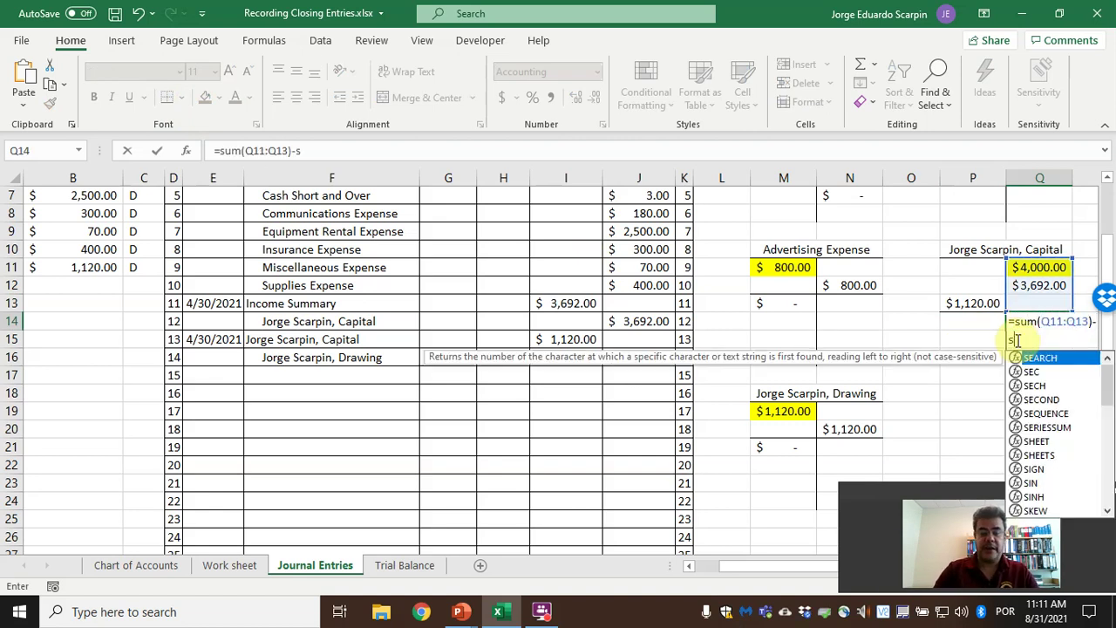
key(Left)
key(Up)
key(shift+Up)
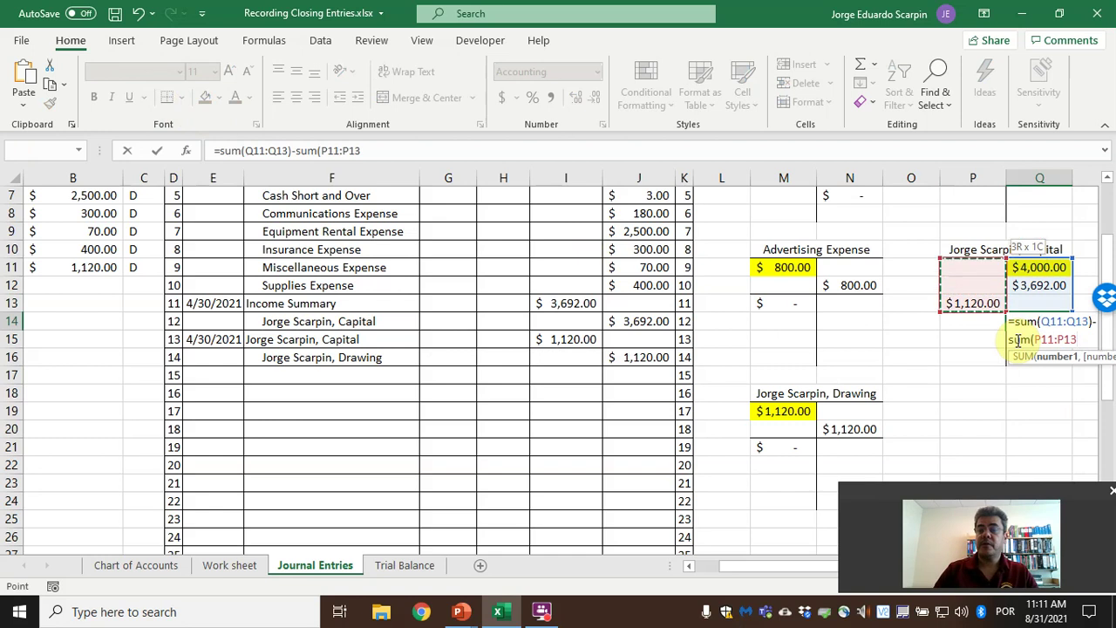
key(shift+Up)
key(Return)
key(Return)
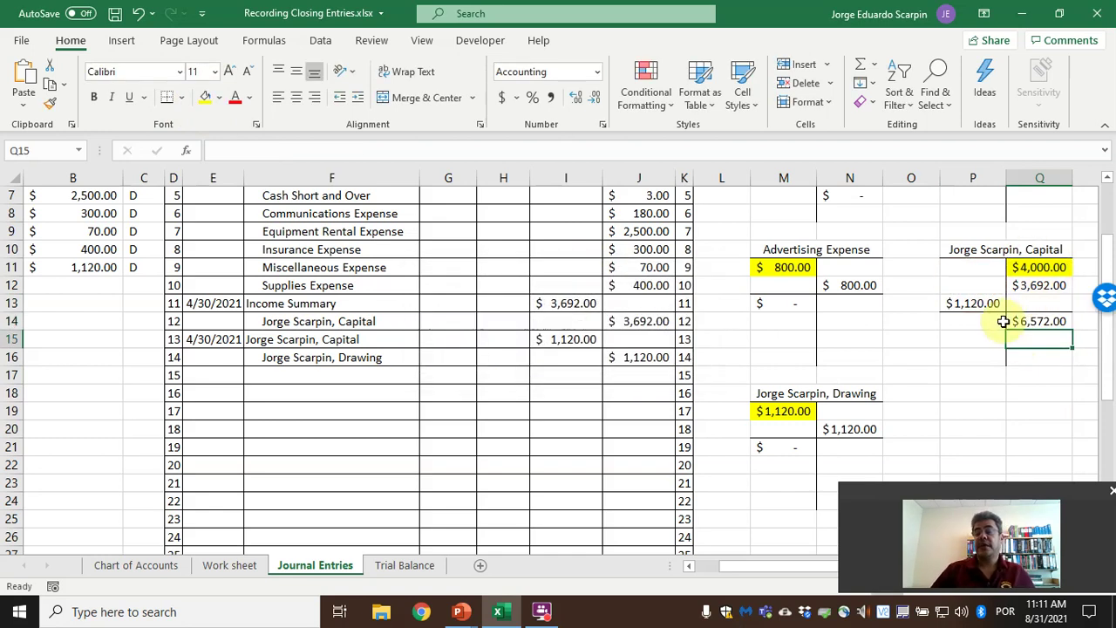
click(1024, 321)
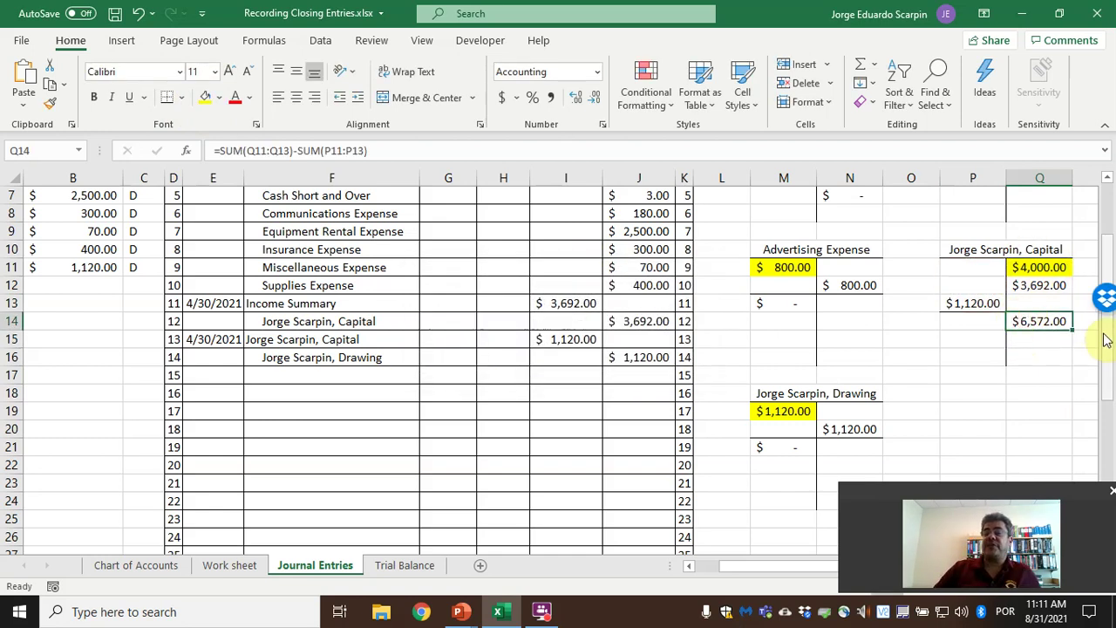
Fill Q14 green and switch to the Trial Balance sheet.
click(220, 97)
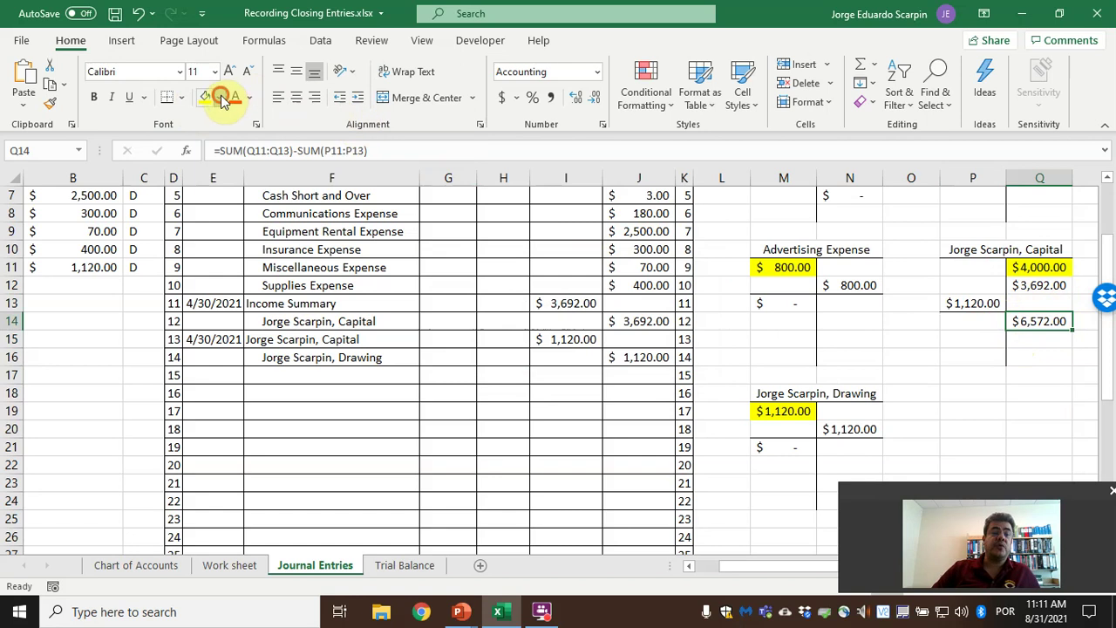
click(332, 179)
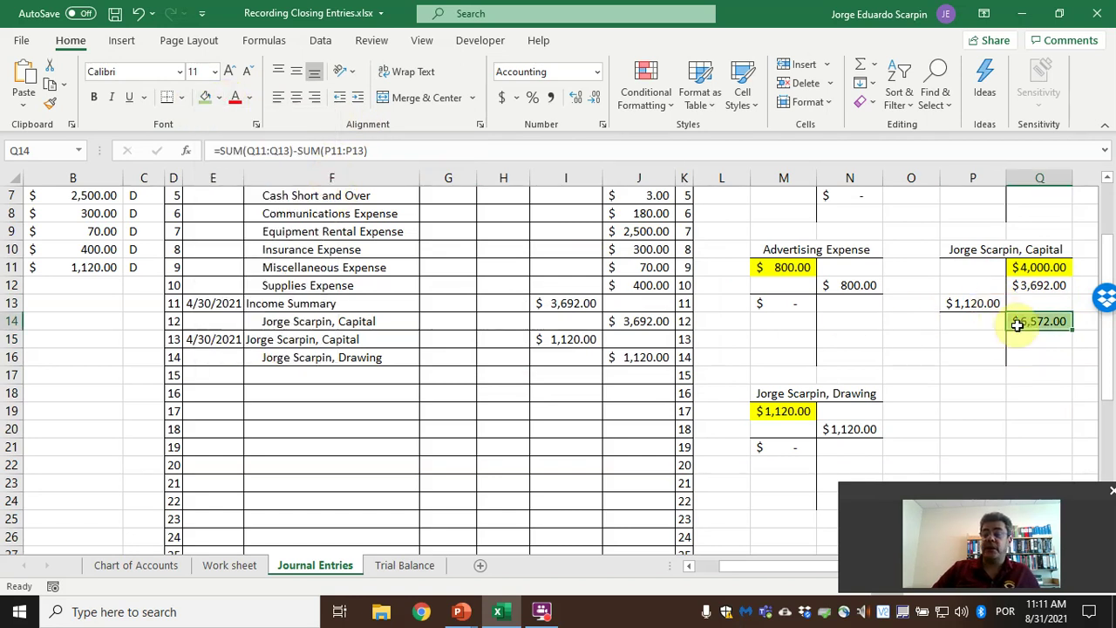
click(406, 566)
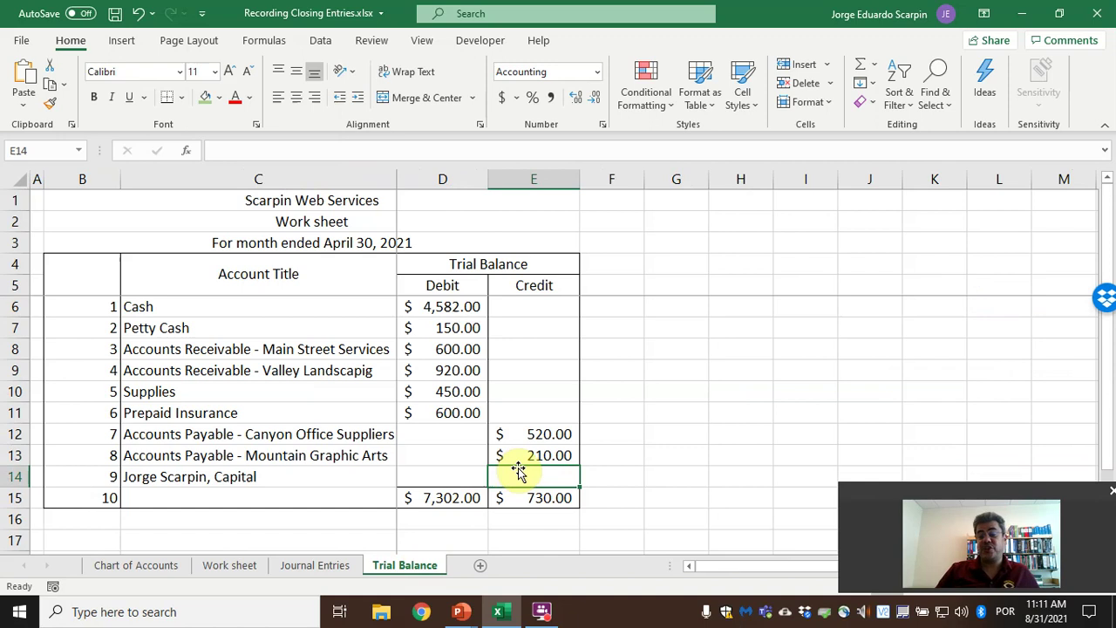
Link Trial Balance E14 to Journal Entries Q14 ($6,572.00) and fill it green; totals reach $7,302.00.
text(=)
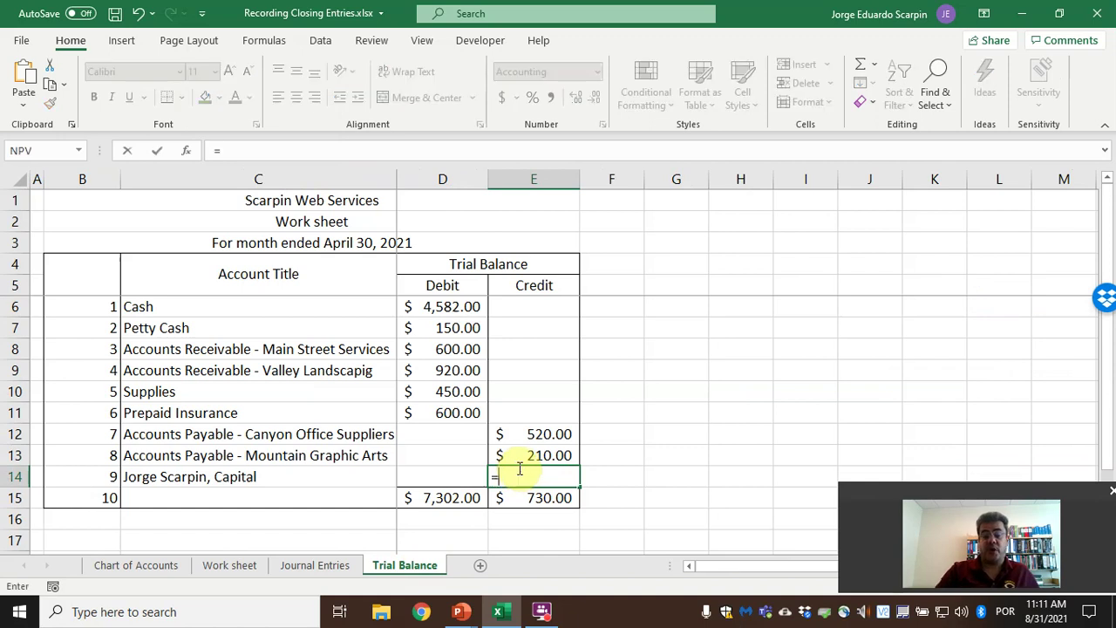
click(315, 565)
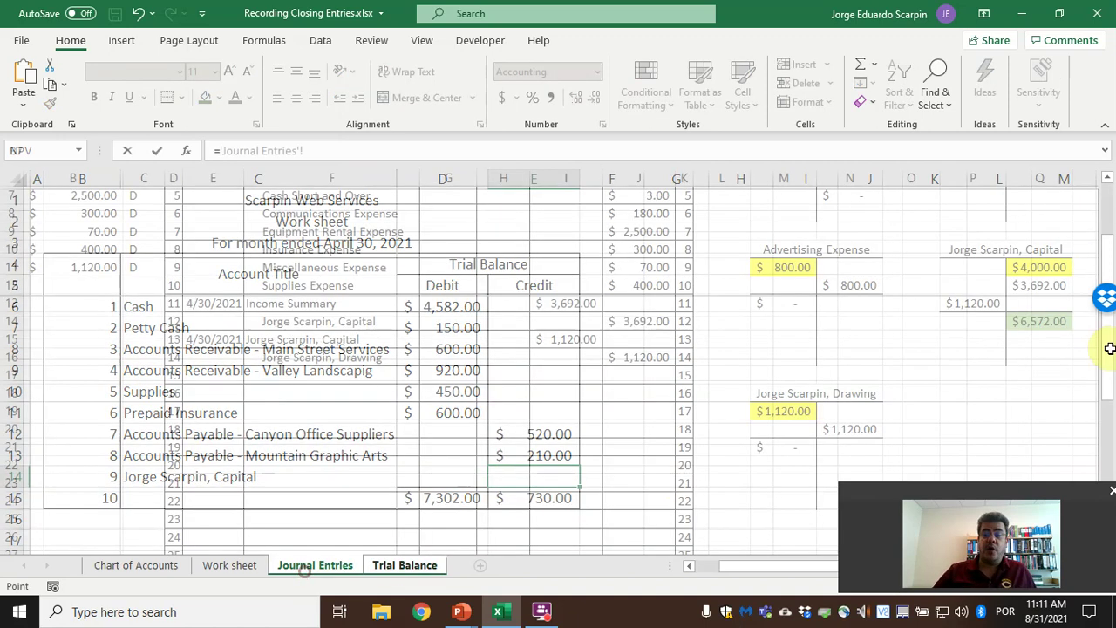
click(1039, 321)
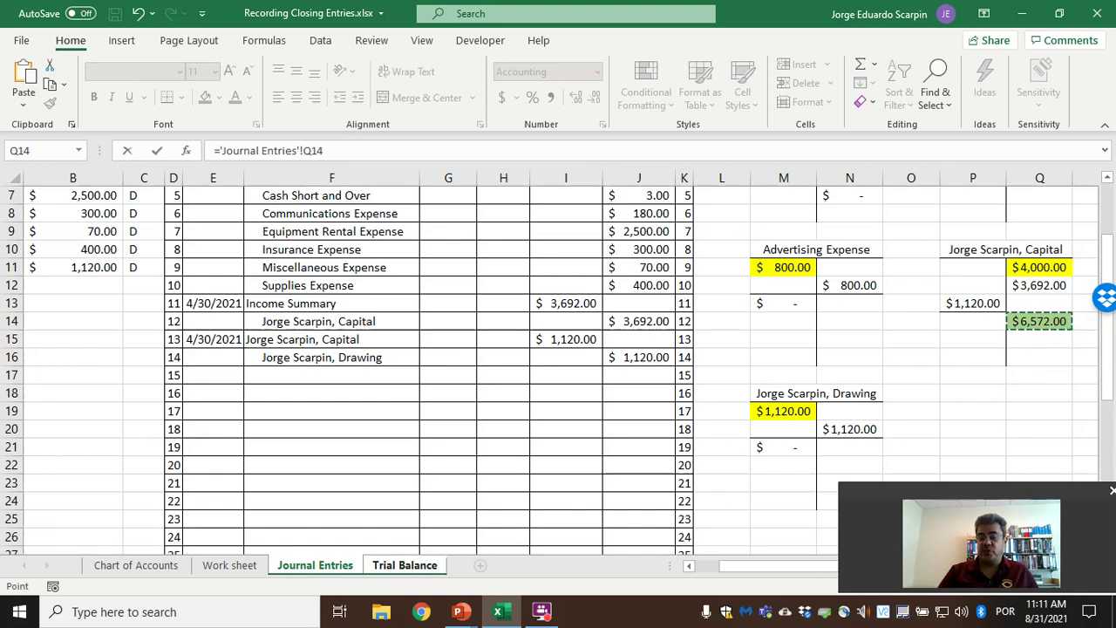
key(Return)
click(546, 476)
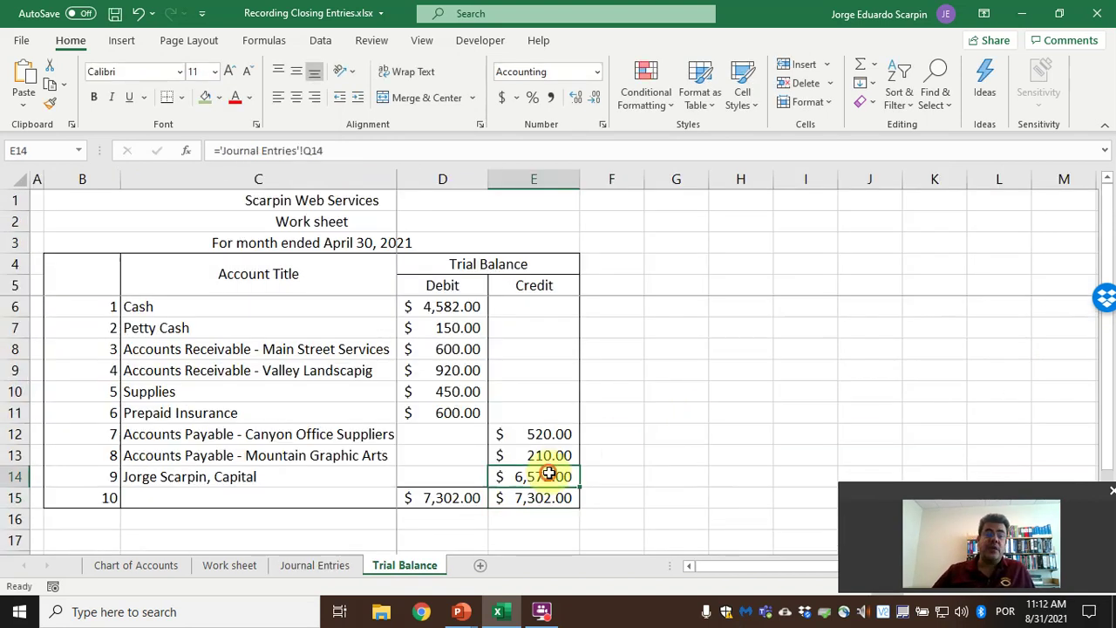
click(206, 96)
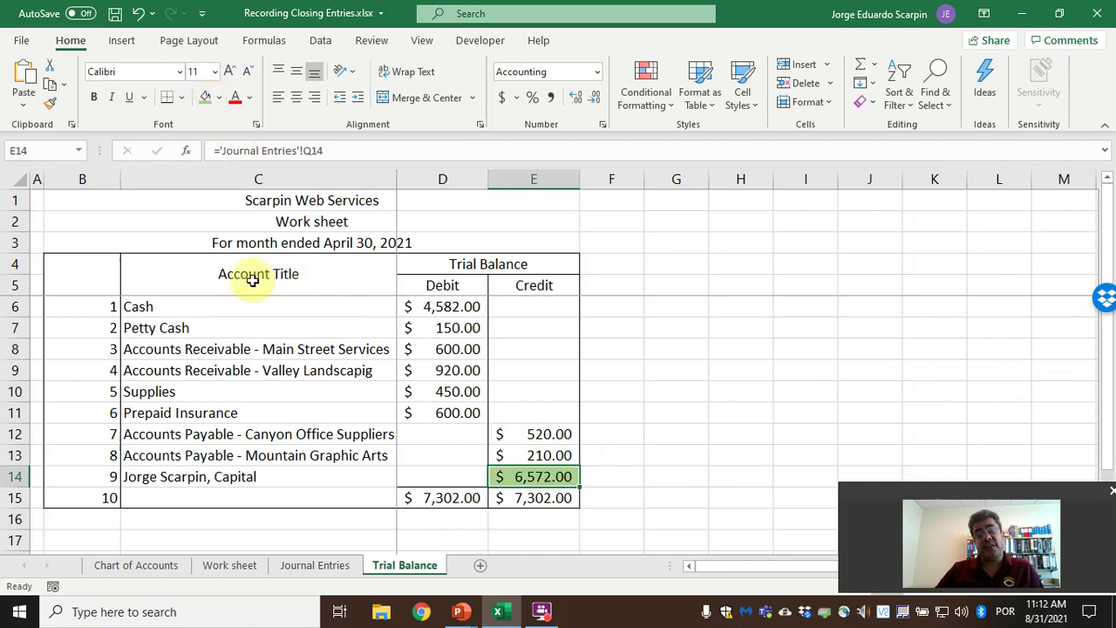
drag(140, 306, 553, 479)
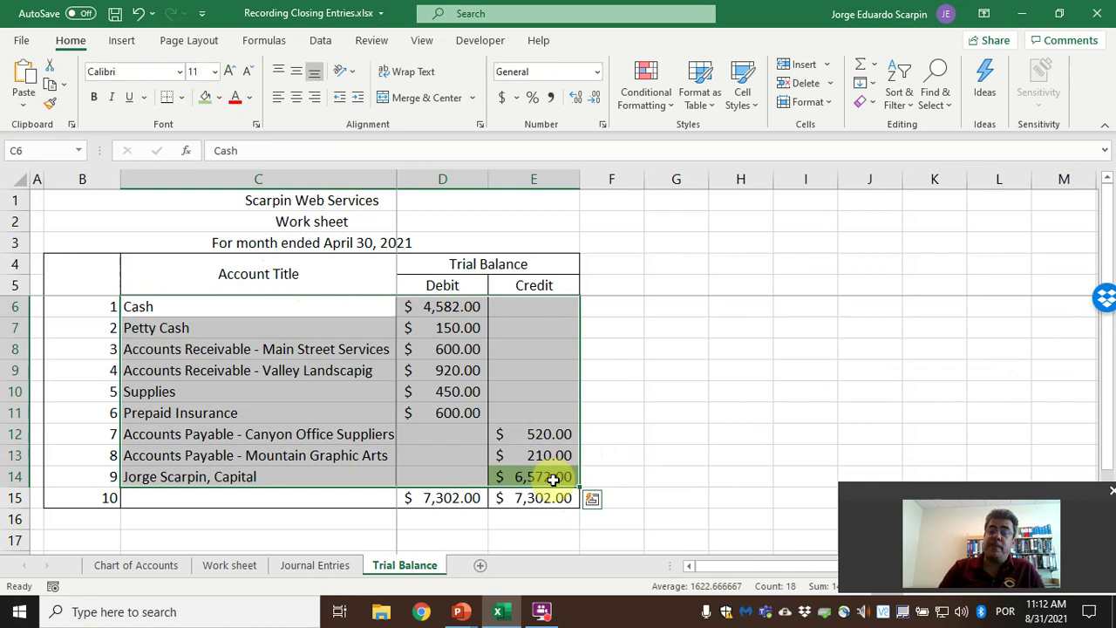
Review the Journal Entries sheet, then return to the Trial Balance sheet.
click(318, 567)
scroll(336, 436, up, 2)
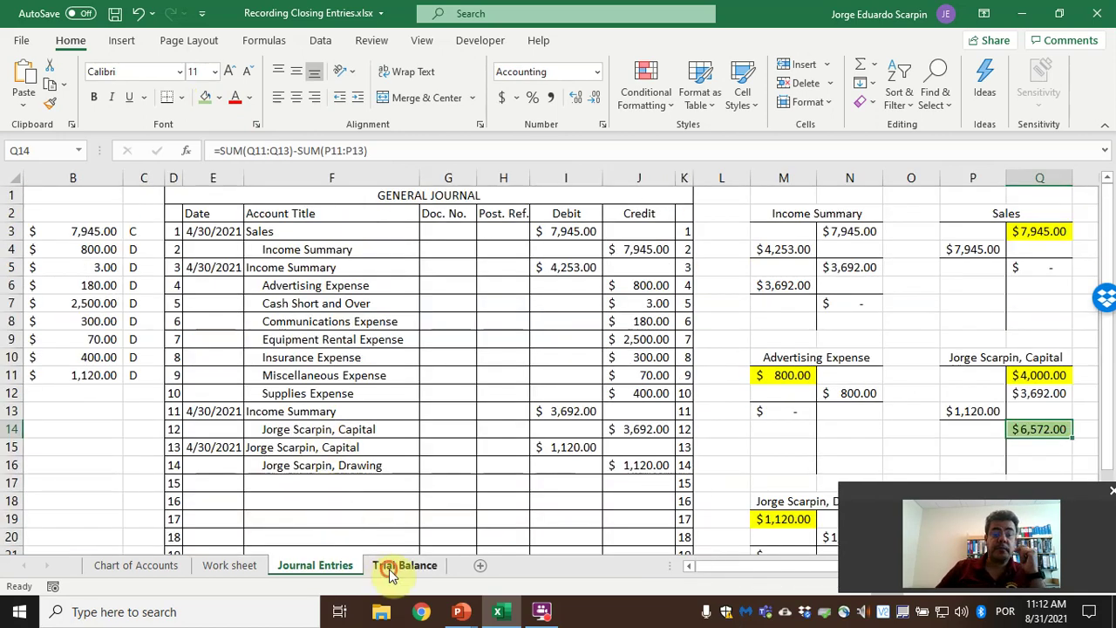
click(404, 565)
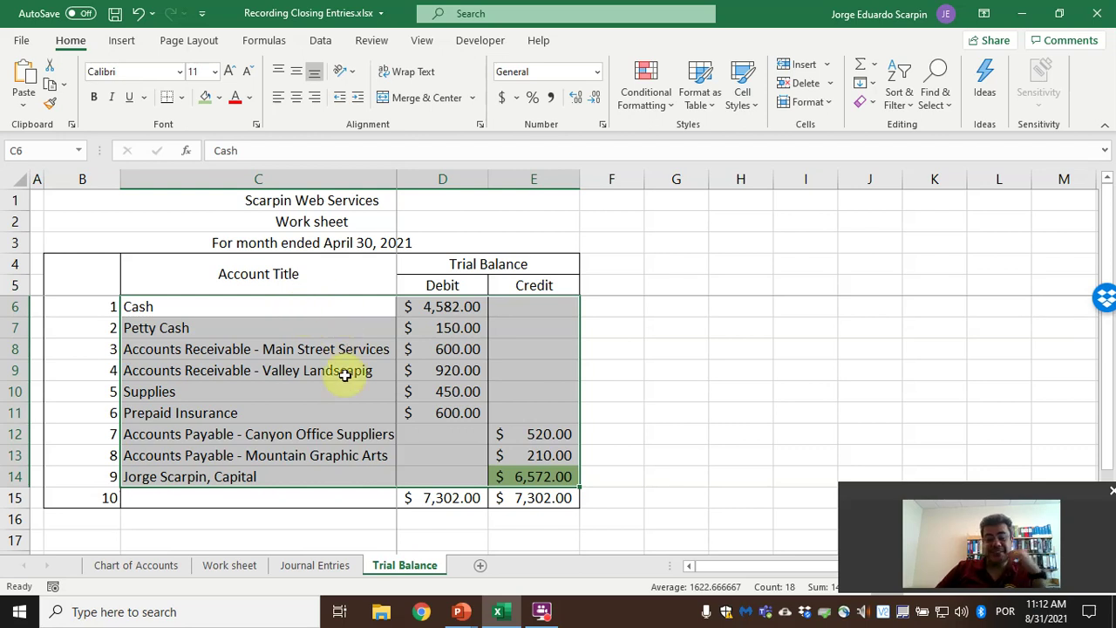
Bring the PowerPoint slide show forward and advance to the 'Thank you' slide.
click(460, 611)
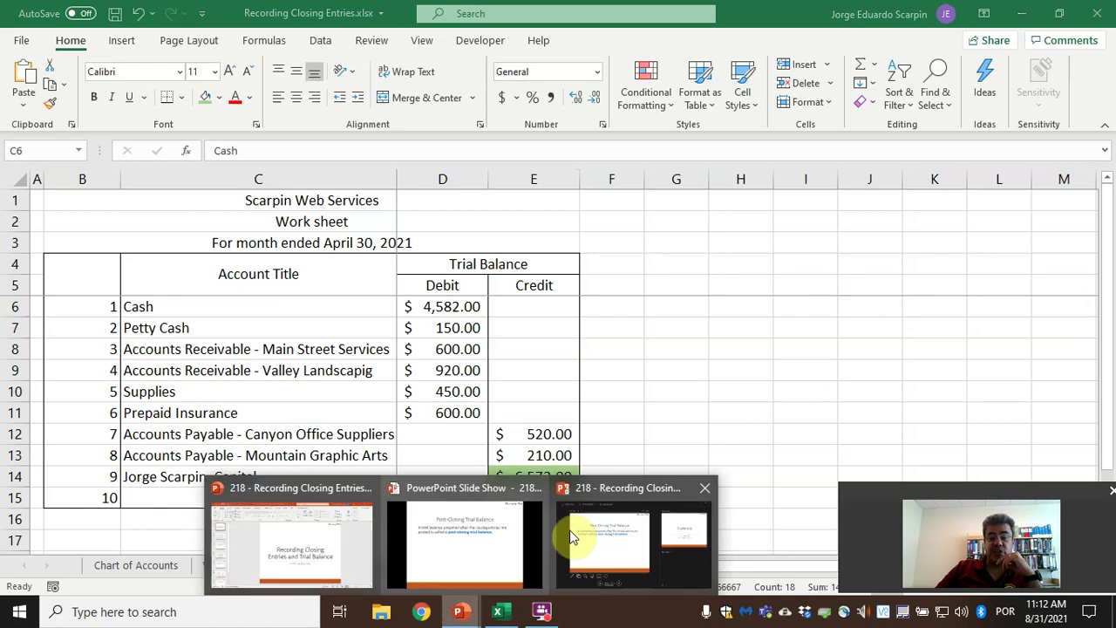
click(509, 536)
key(Right)
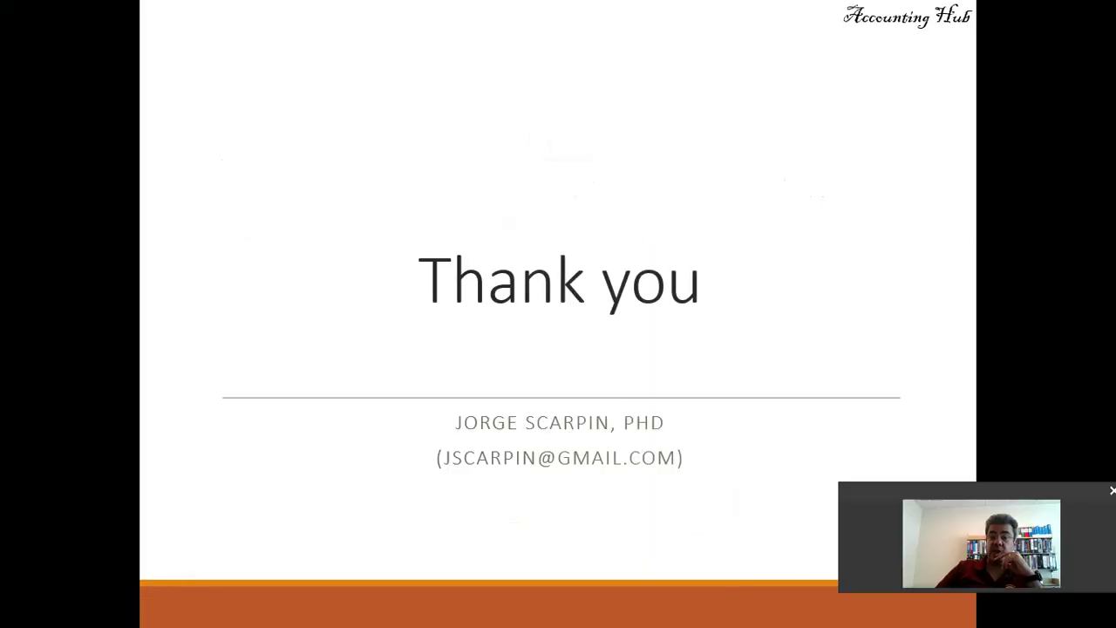